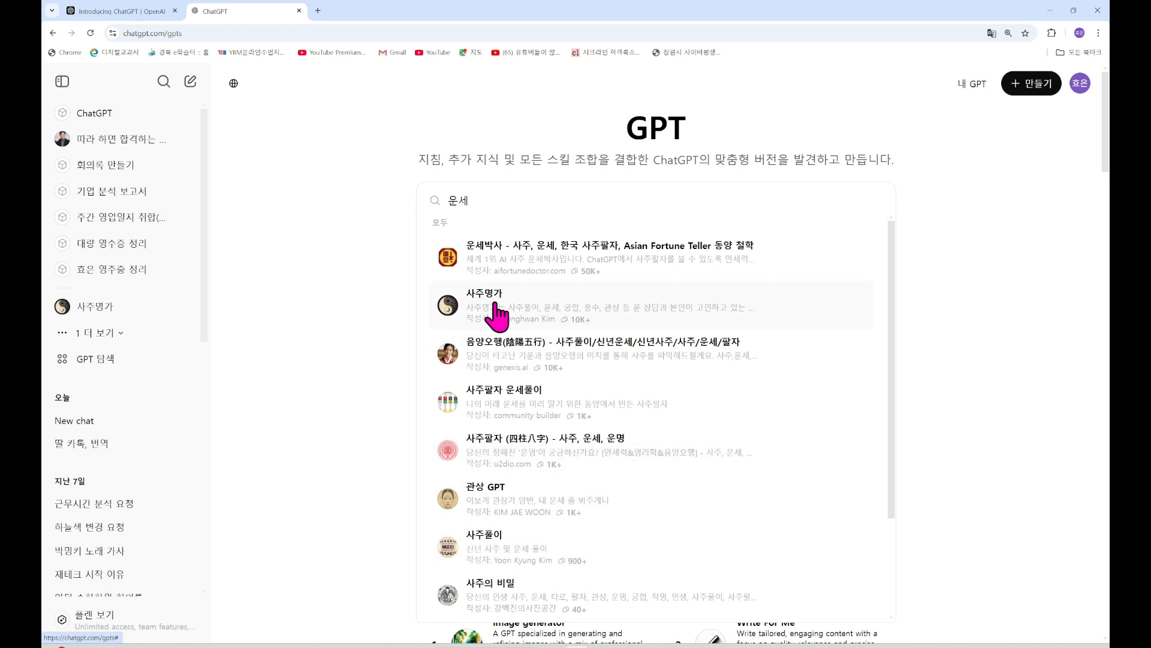
Open the 사주명가 GPT's detail card from the '운세' GPT search results
{"action": "left_click", "coordinate": [495, 316]}
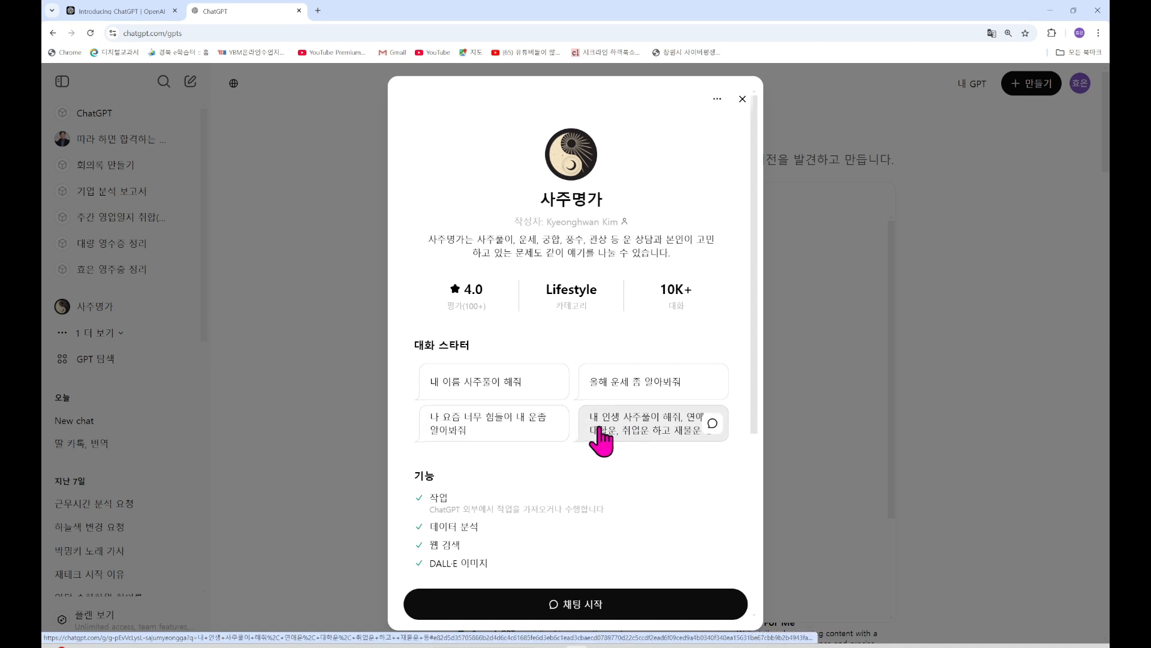
Start a 사주명가 chat and clear the leftover error text from the message box
{"action": "left_click", "coordinate": [591, 611]}
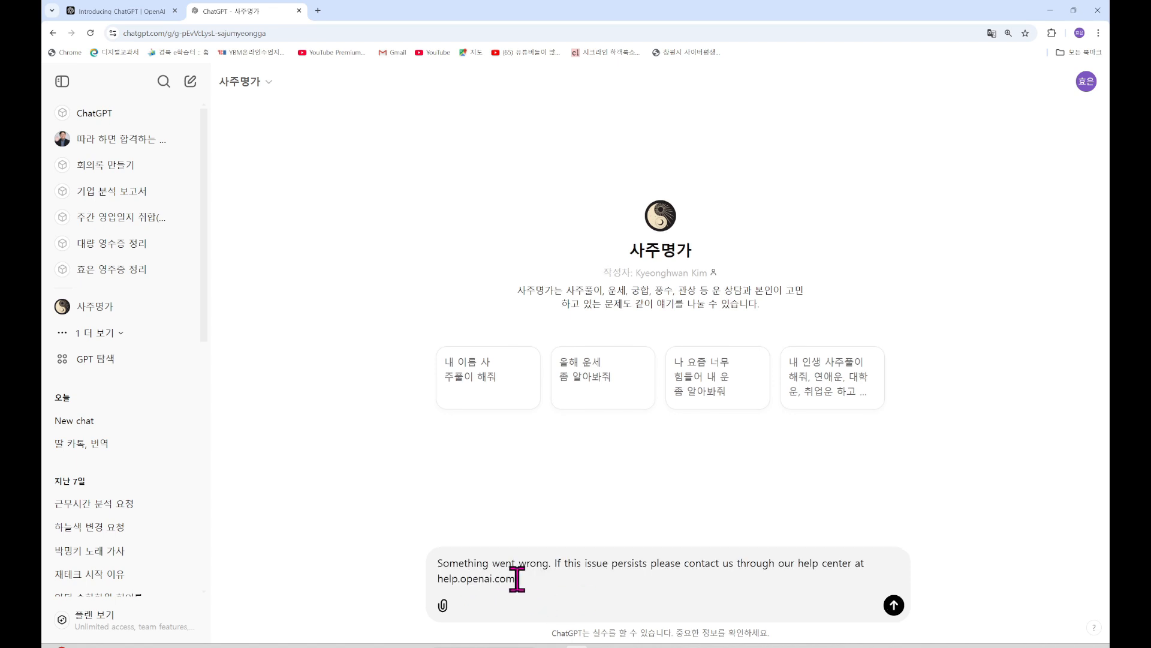
{"action": "mouse_move", "coordinate": [549, 576]}
{"action": "left_mouse_down"}
{"action": "mouse_move", "coordinate": [427, 563]}
{"action": "mouse_move", "coordinate": [556, 592]}
{"action": "left_mouse_up"}
{"action": "left_click", "coordinate": [427, 562]}
{"action": "left_click", "coordinate": [556, 592]}
{"action": "key", "text": "Delete"}
{"action": "key", "text": "Delete"}
{"action": "key", "text": "Delete"}
{"action": "key", "text": "Delete"}
{"action": "key", "text": "Delete"}
{"action": "key", "text": "Delete"}
{"action": "key", "text": "Delete"}
{"action": "key", "text": "Delete"}
{"action": "key", "text": "Delete"}
{"action": "key", "text": "Delete"}
{"action": "key", "text": "Delete"}
{"action": "key", "text": "Delete"}
{"action": "key", "text": "Delete"}
{"action": "key", "text": "Delete"}
{"action": "key", "text": "Delete"}
{"action": "key", "text": "Delete"}
{"action": "key", "text": "Delete"}
{"action": "key", "text": "Delete"}
{"action": "key", "text": "Delete"}
{"action": "key", "text": "Delete"}
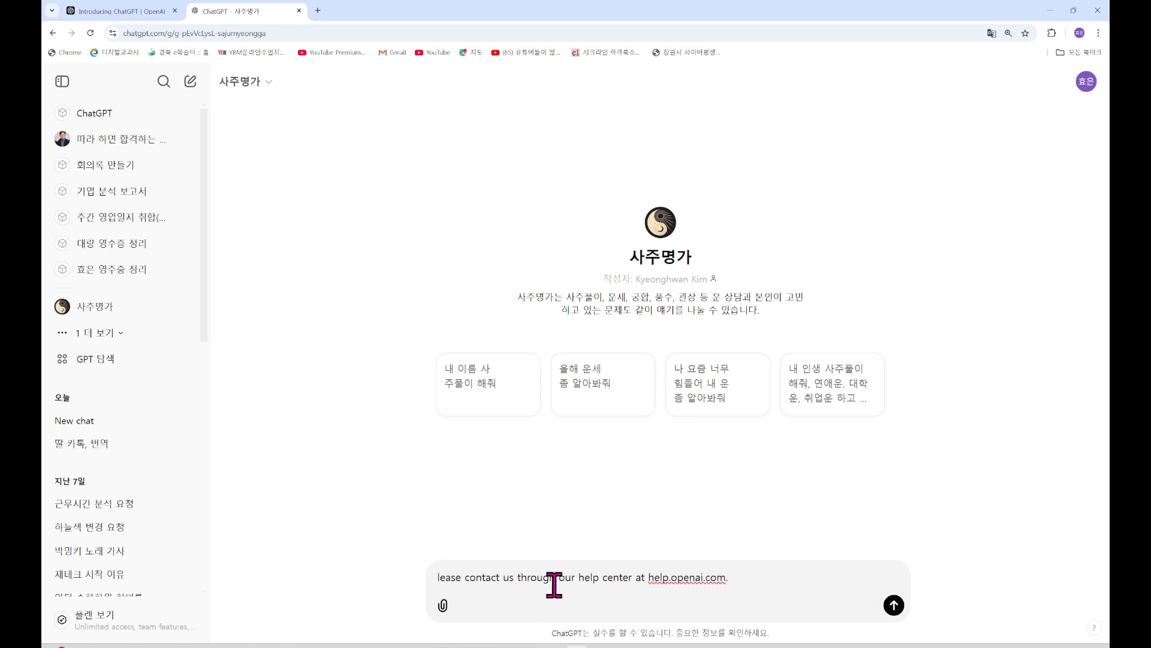
{"action": "key", "text": "Delete"}
{"action": "key", "text": "Delete"}
{"action": "key", "text": "Delete"}
{"action": "key", "text": "Delete"}
{"action": "key", "text": "Delete"}
{"action": "key", "text": "Delete"}
{"action": "key", "text": "Delete"}
{"action": "key", "text": "Delete"}
{"action": "key", "text": "Delete"}
{"action": "key", "text": "Delete"}
{"action": "key", "text": "Delete"}
{"action": "key", "text": "Delete"}
{"action": "key", "text": "Delete"}
{"action": "key", "text": "Delete"}
{"action": "key", "text": "Delete"}
{"action": "key", "text": "Delete"}
{"action": "key", "text": "Delete"}
{"action": "key", "text": "Delete"}
{"action": "key", "text": "Delete"}
{"action": "key", "text": "Delete"}
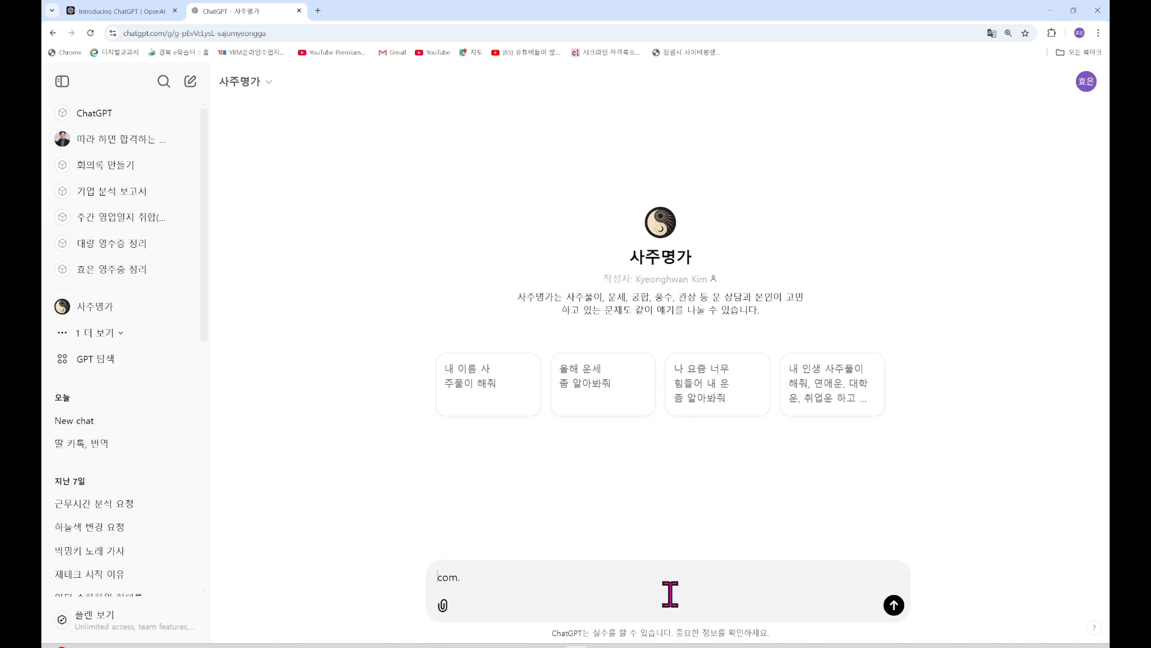
{"action": "key", "text": "Delete"}
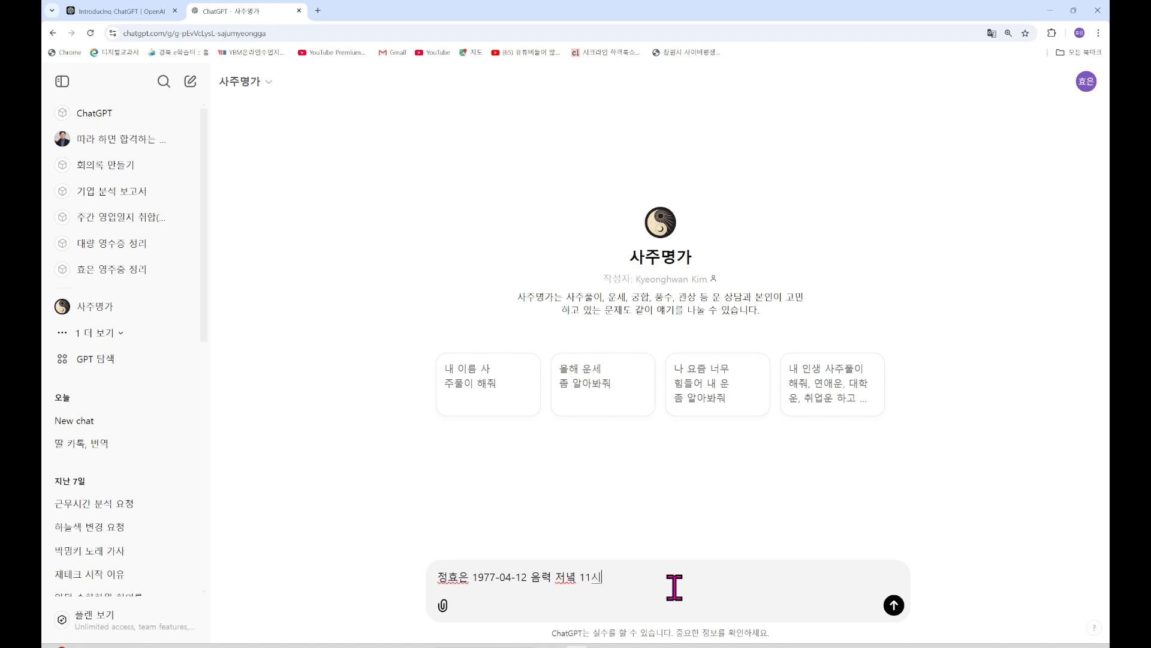
Send a saju reading request with the person's name, lunar birth date and birth hour
{"action": "key", "text": "shift+Return"}
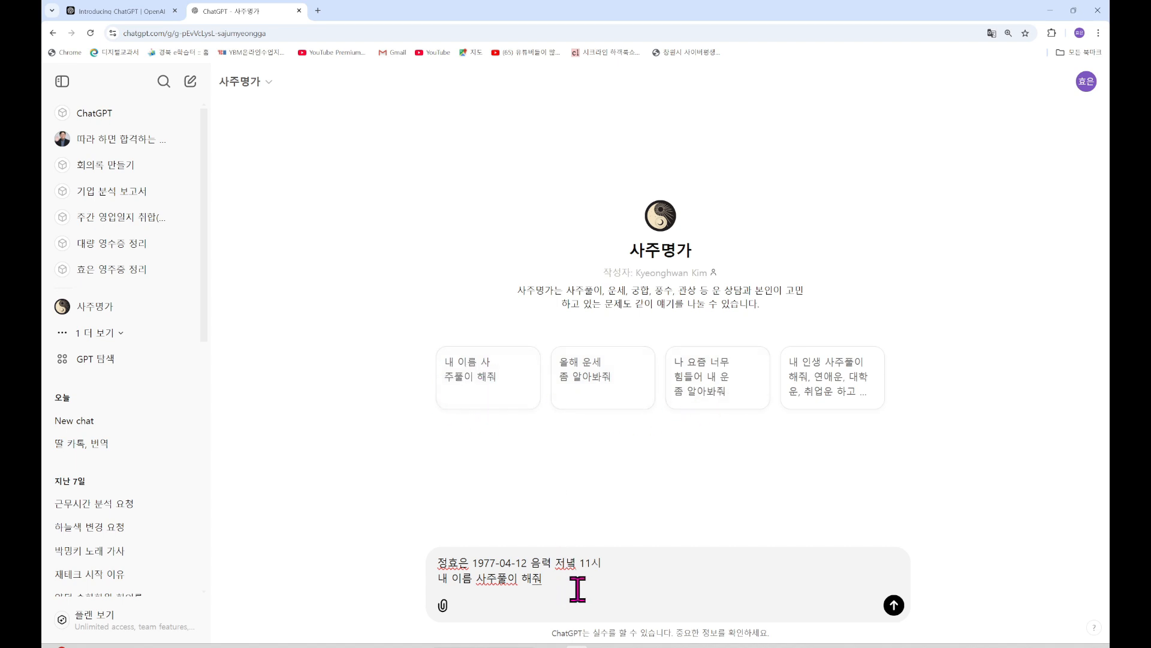
{"action": "key", "text": "Return"}
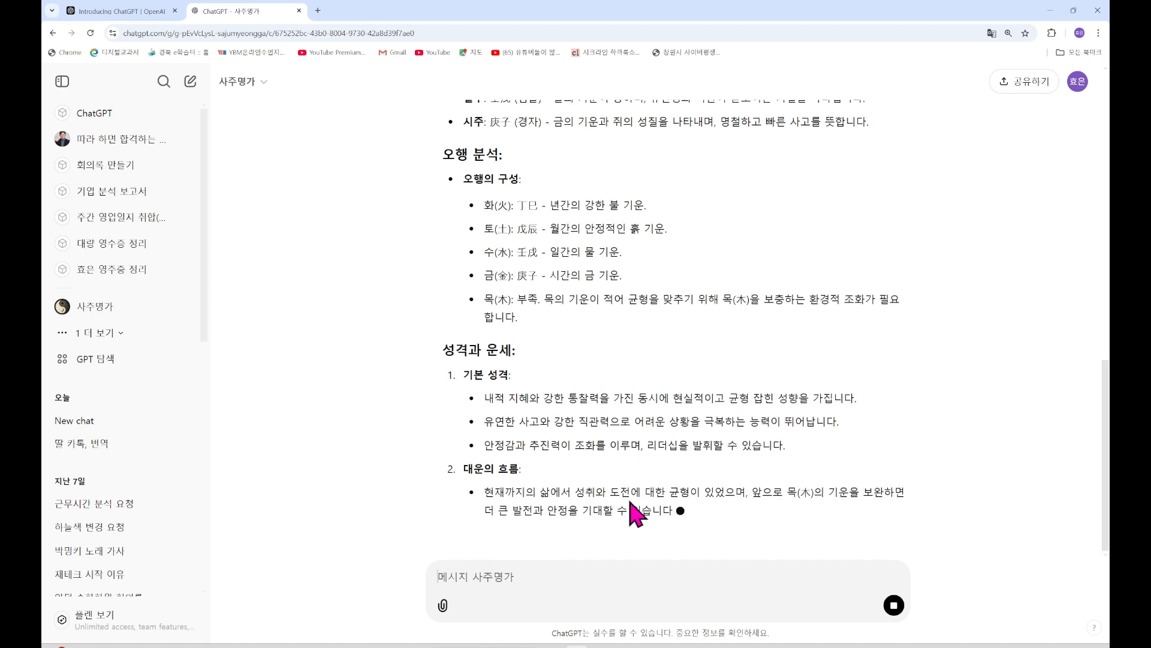
Scroll through the finished saju reading down to its 대운의 흐름 and 추천 조언 sections
{"action": "left_click_drag", "start_coordinate": [1108, 501], "coordinate": [1107, 180]}
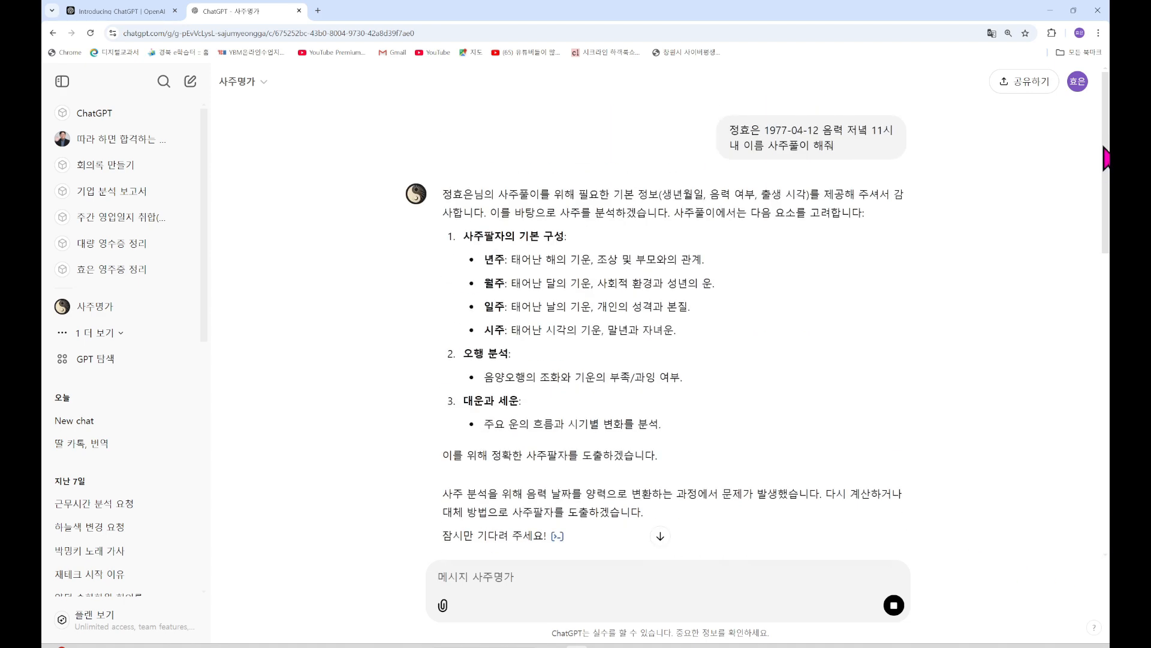
{"action": "scroll", "coordinate": [827, 557], "scroll_direction": "down", "scroll_amount": 10}
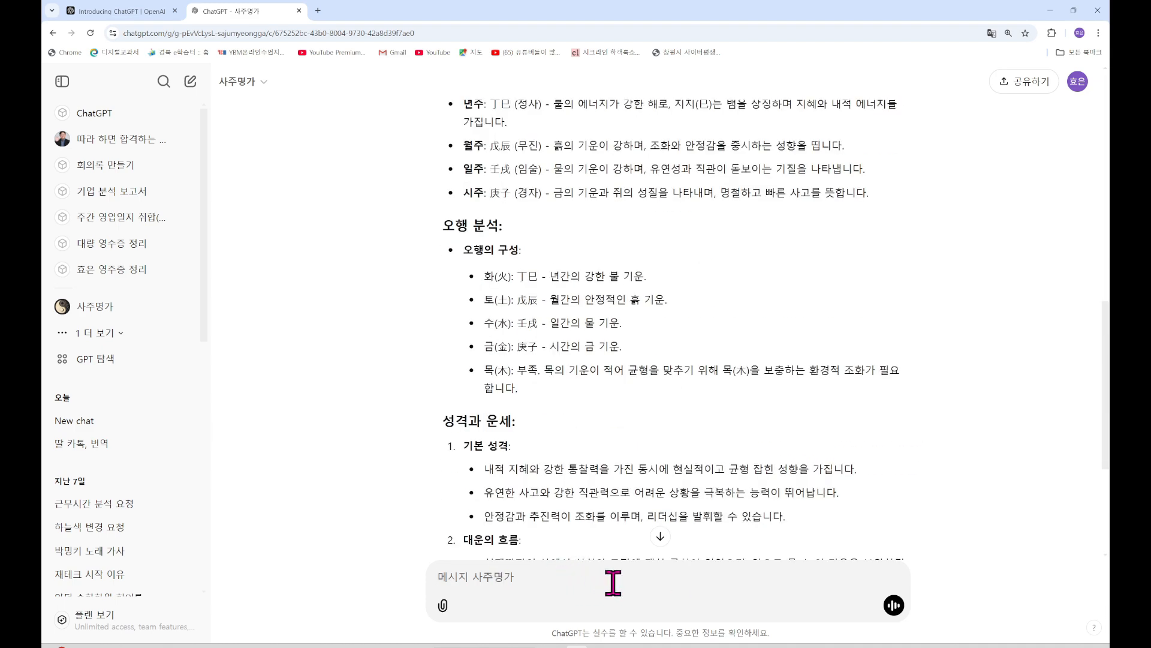
{"action": "scroll", "coordinate": [504, 584], "scroll_direction": "down", "scroll_amount": 5}
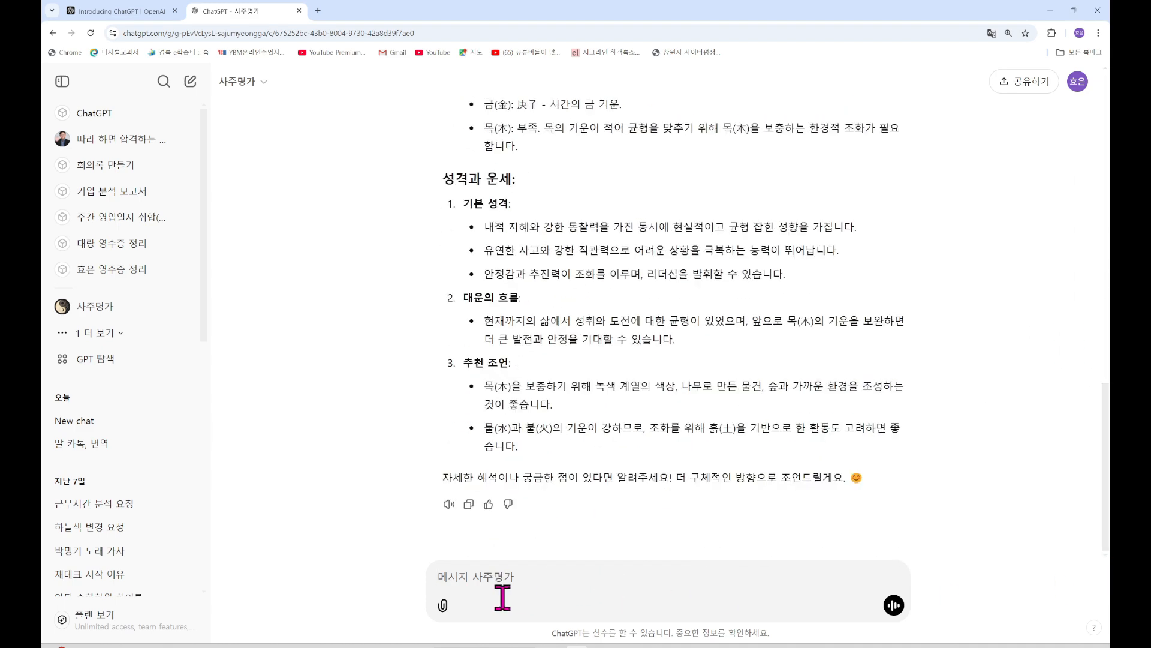
Send '25년도 운세를 봐주세요!' to request a 2025 fortune reading from 사주명가
{"action": "type", "text": "25년도 운세를 봐주세요!"}
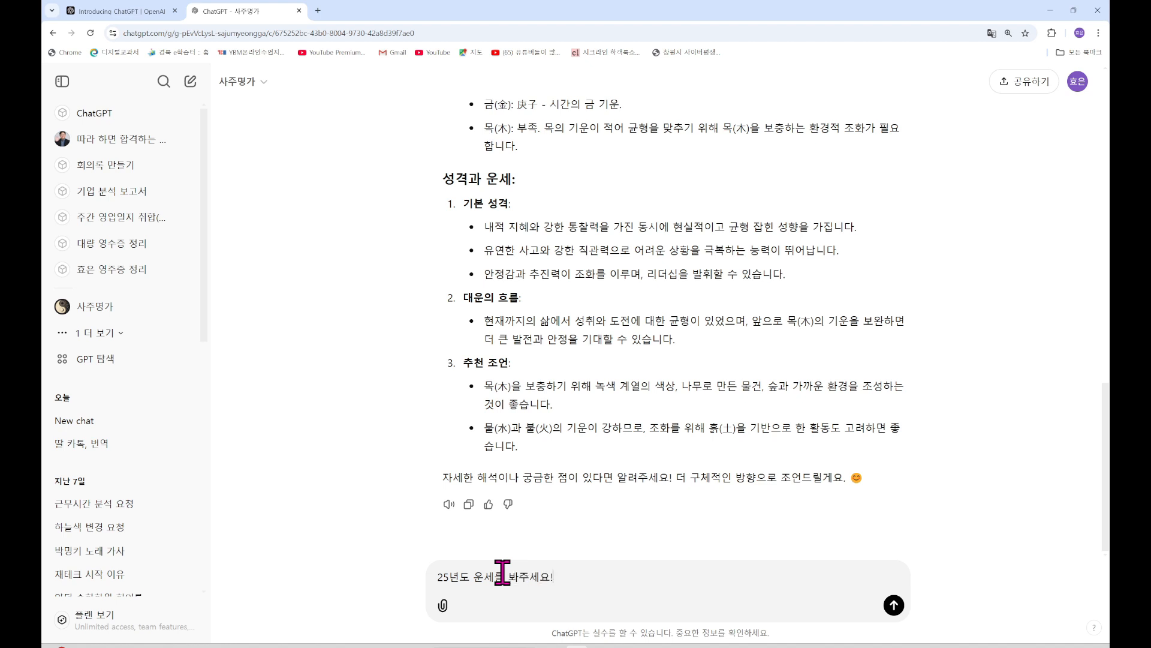
{"action": "key", "text": "Return"}
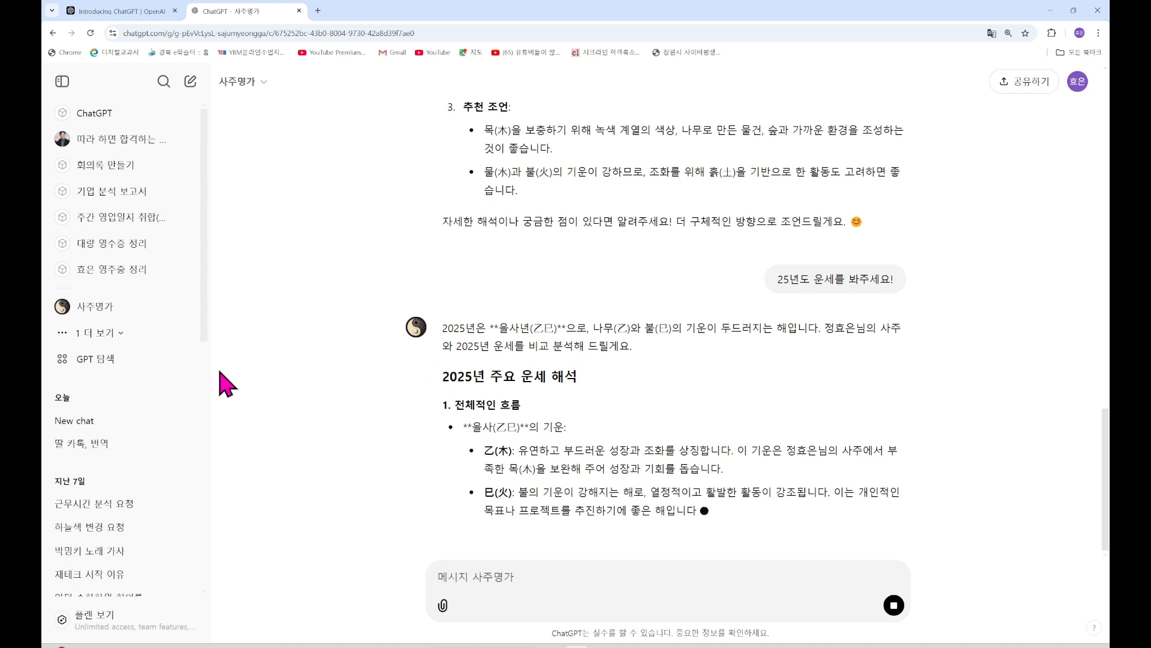
{"action": "left_click", "coordinate": [110, 366]}
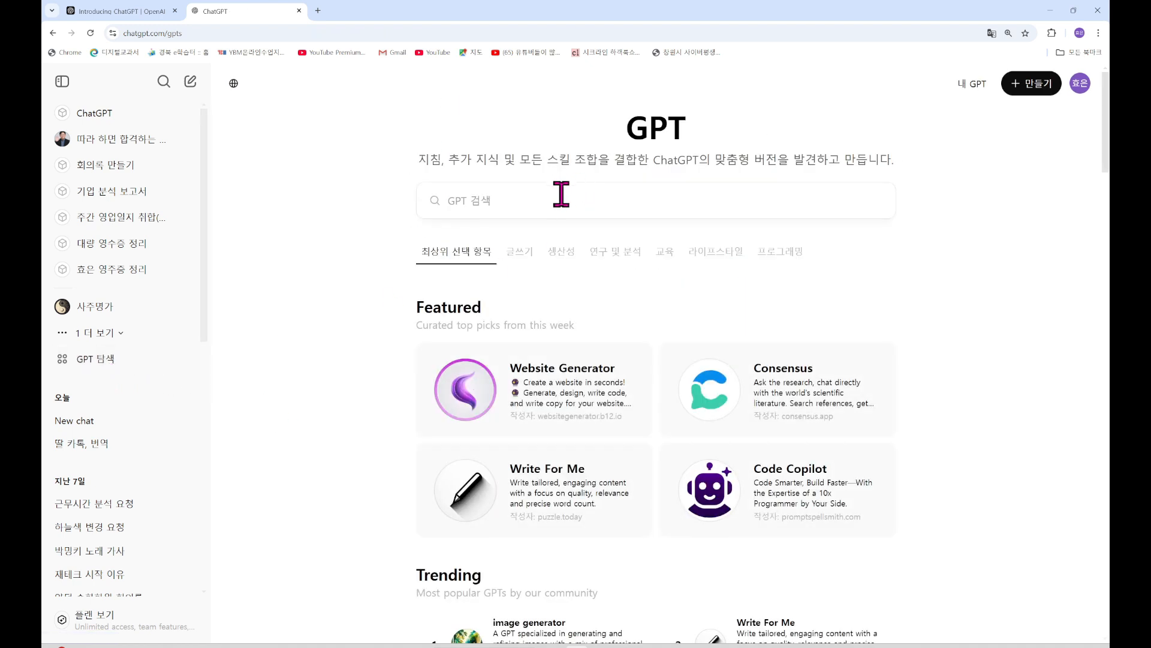
Search GPTs for '로고' and start a chat with the 파스텔 드리머 GPT
{"action": "left_click", "coordinate": [514, 200]}
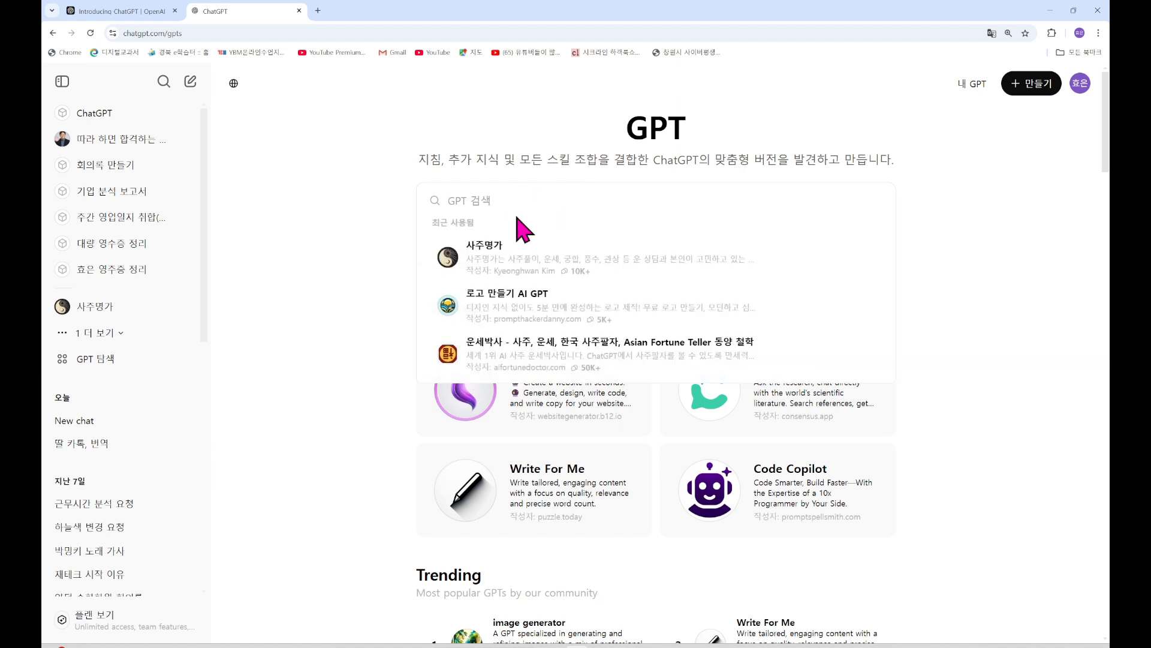
{"action": "type", "text": "록"}
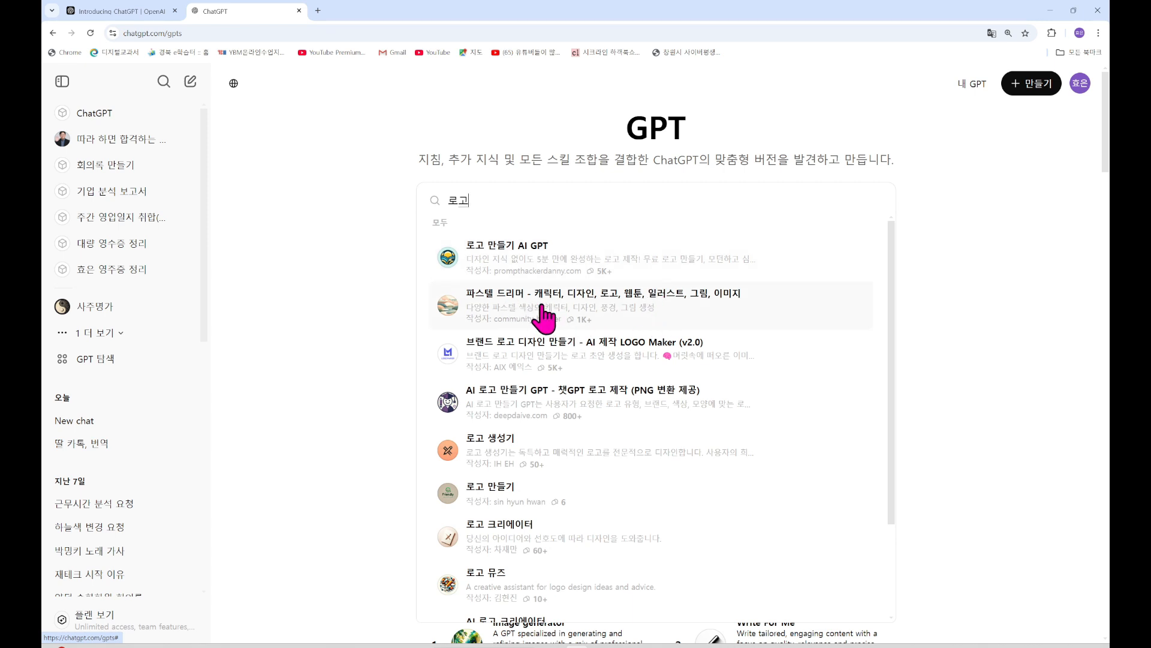
{"action": "left_click", "coordinate": [542, 317]}
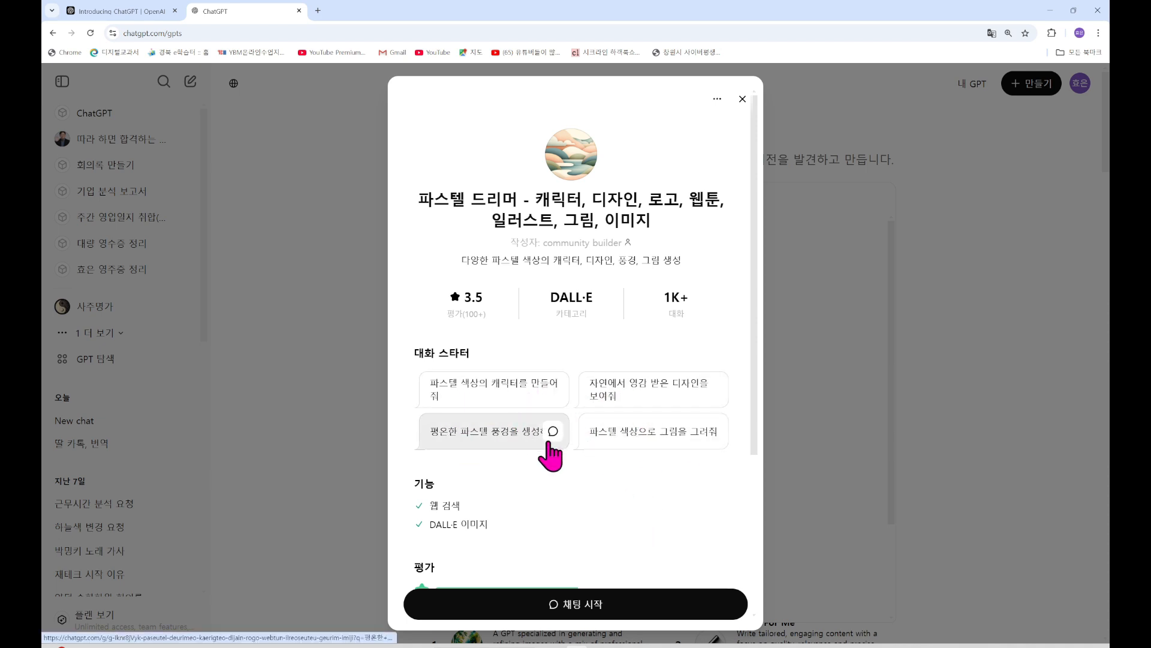
{"action": "left_click", "coordinate": [586, 598]}
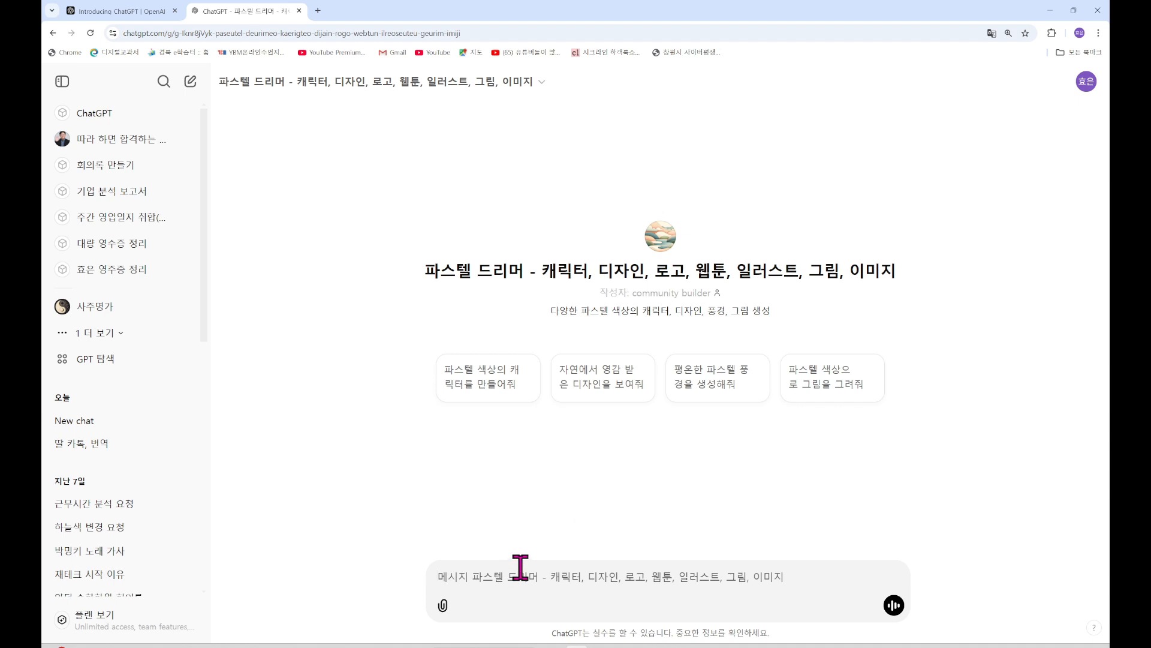
Request a pastel logo for computer, IT and AI education, then draft '다시 3개만더'
{"action": "type", "text": "ㅋ"}
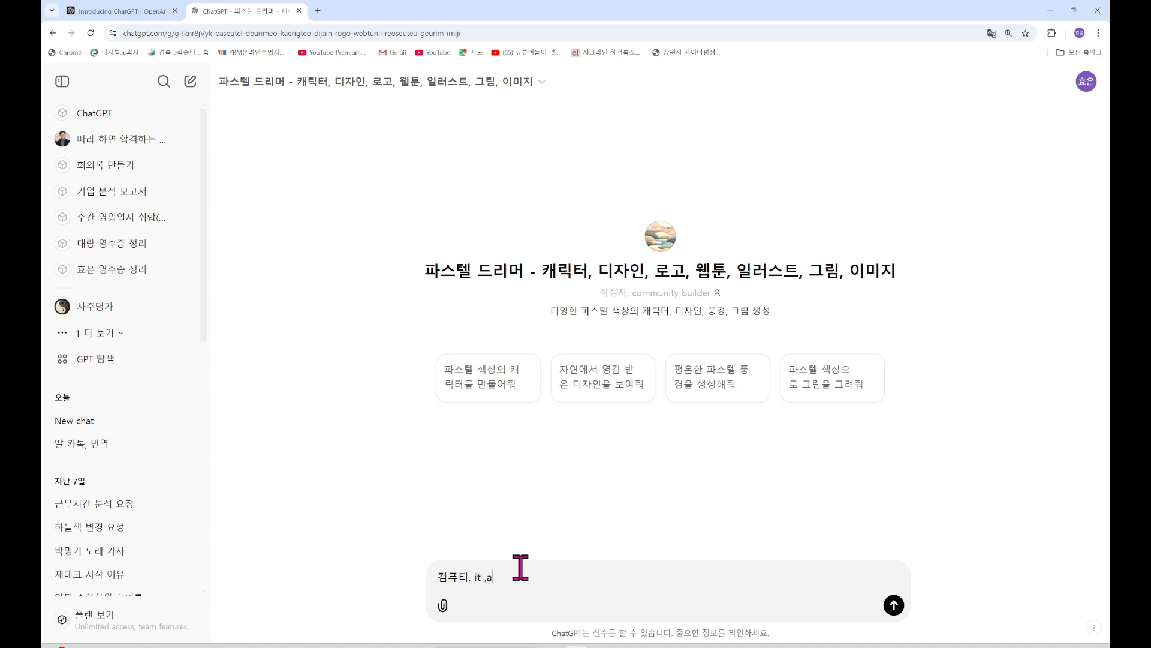
{"action": "type", "text": "육 의 로고 그렺"}
{"action": "type", "text": "줘"}
{"action": "key", "text": "Return"}
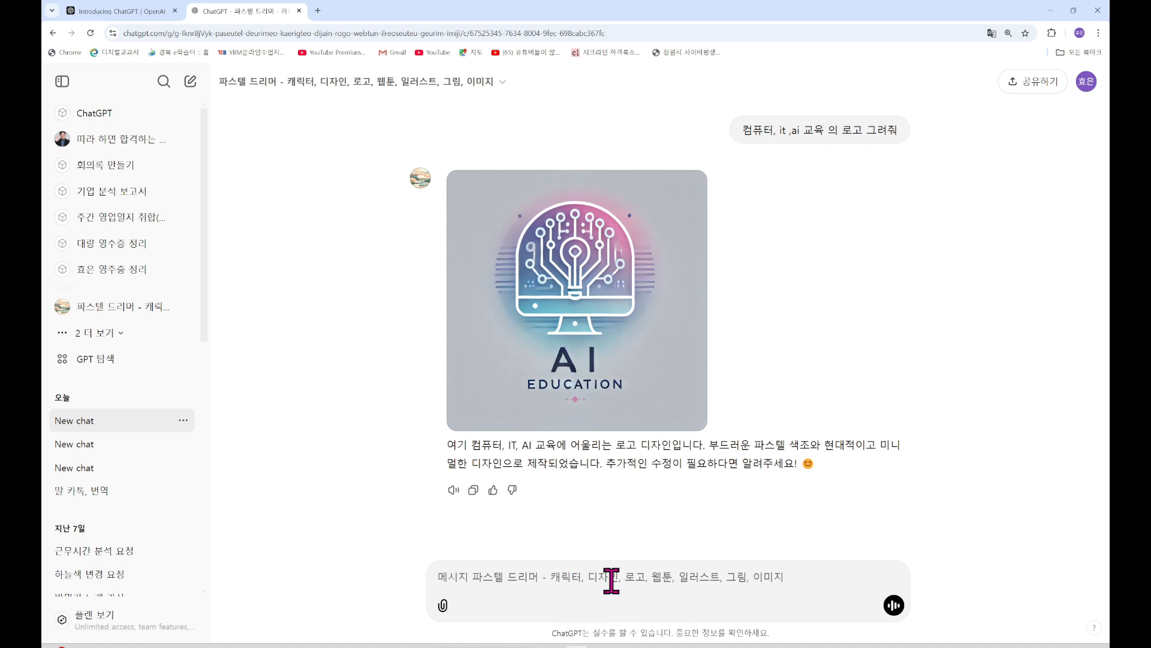
{"action": "type", "text": "다시 3개"}
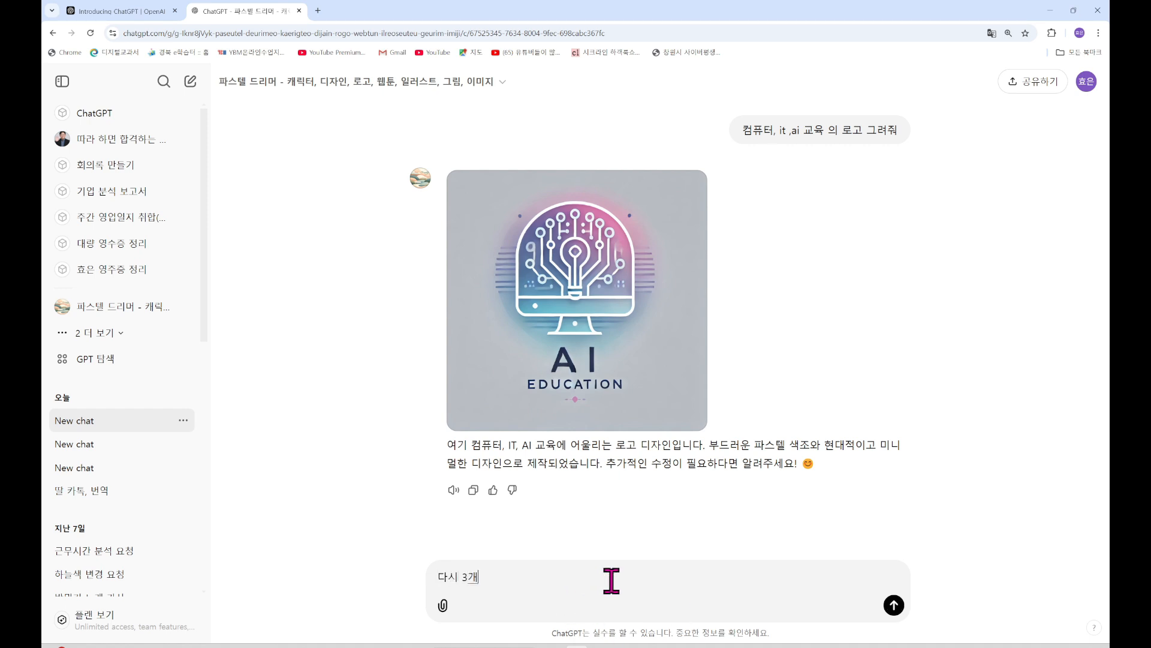
{"action": "type", "text": "만더"}
Send '다시 3개만더' to get three more AI education logo designs
{"action": "key", "text": "Return"}
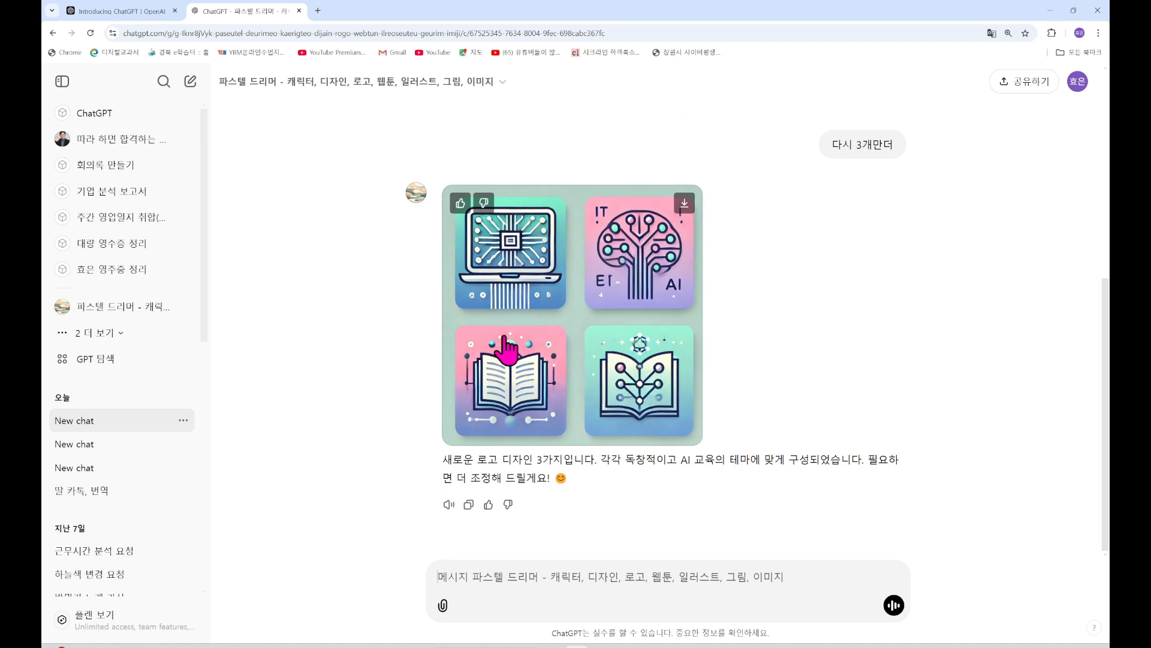
Download the multi-logo image as a DALL-E .webp file and confirm it in Chrome's downloads list
{"action": "left_click", "coordinate": [685, 205]}
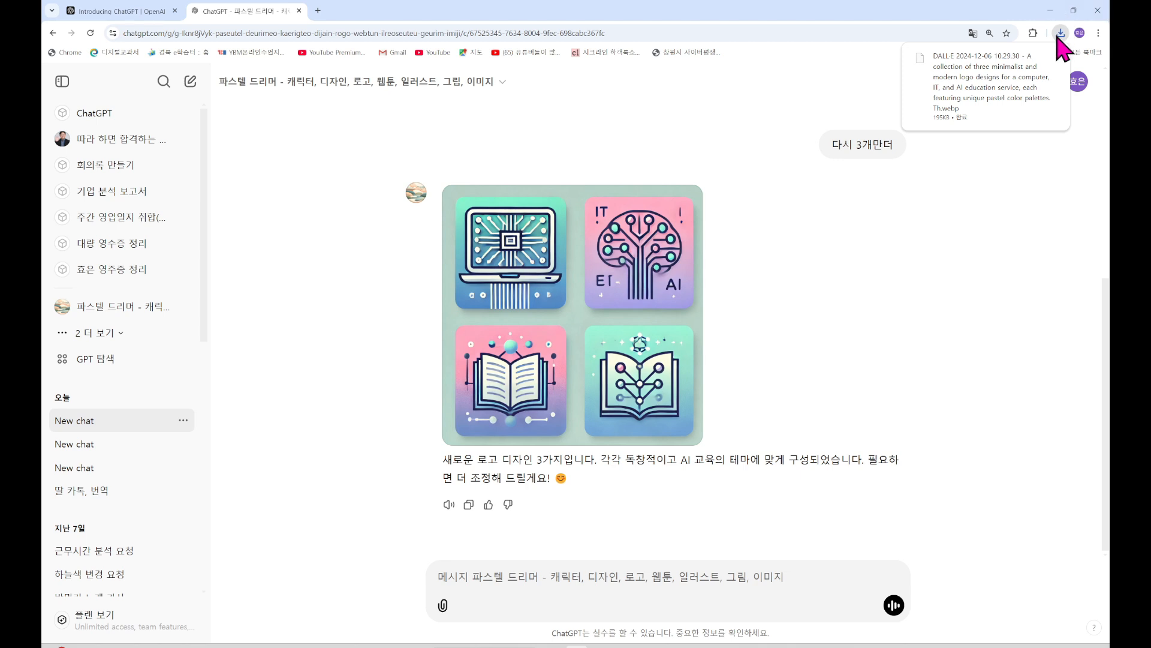
{"action": "left_click", "coordinate": [1061, 33]}
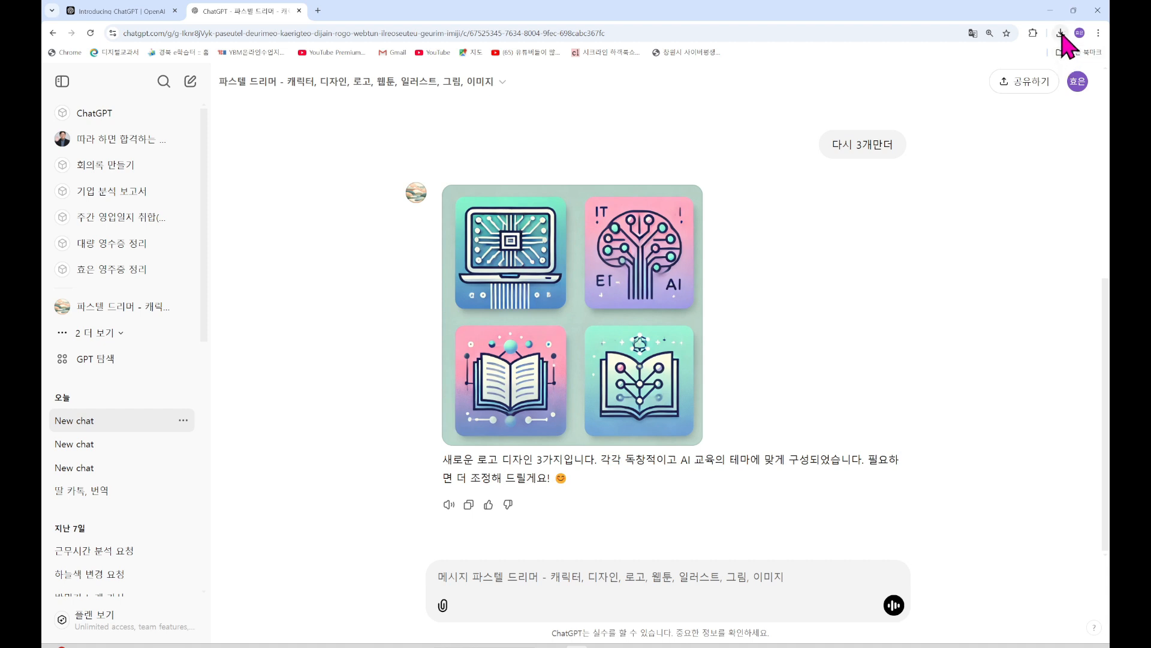
{"action": "left_click", "coordinate": [1061, 35]}
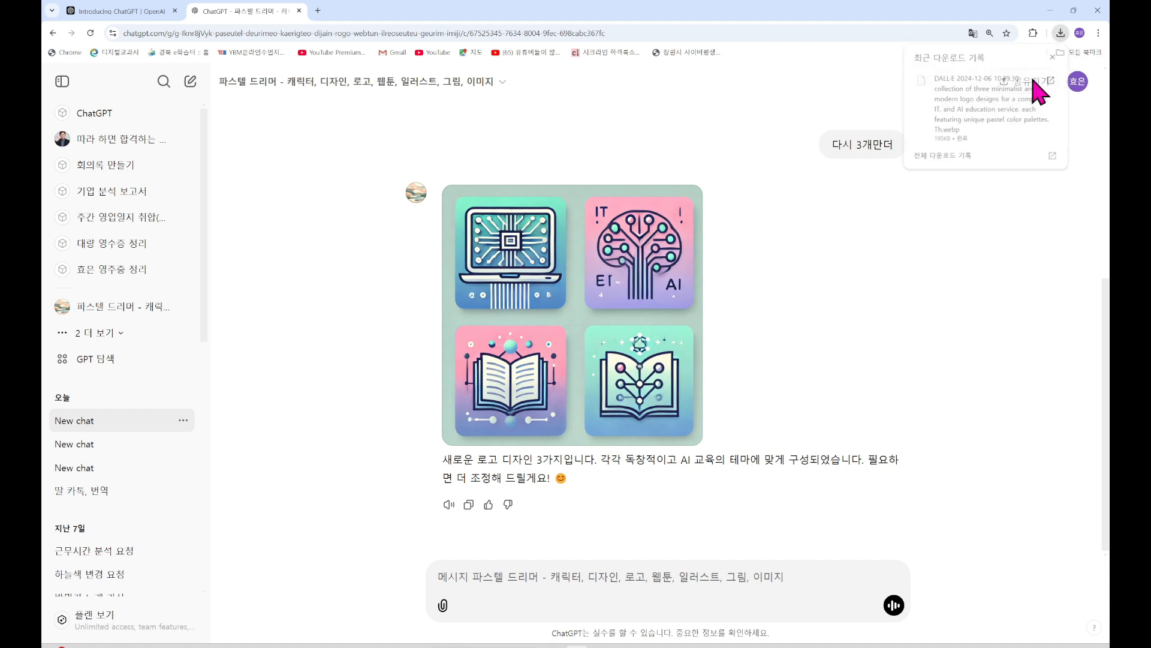
{"action": "left_click", "coordinate": [881, 136]}
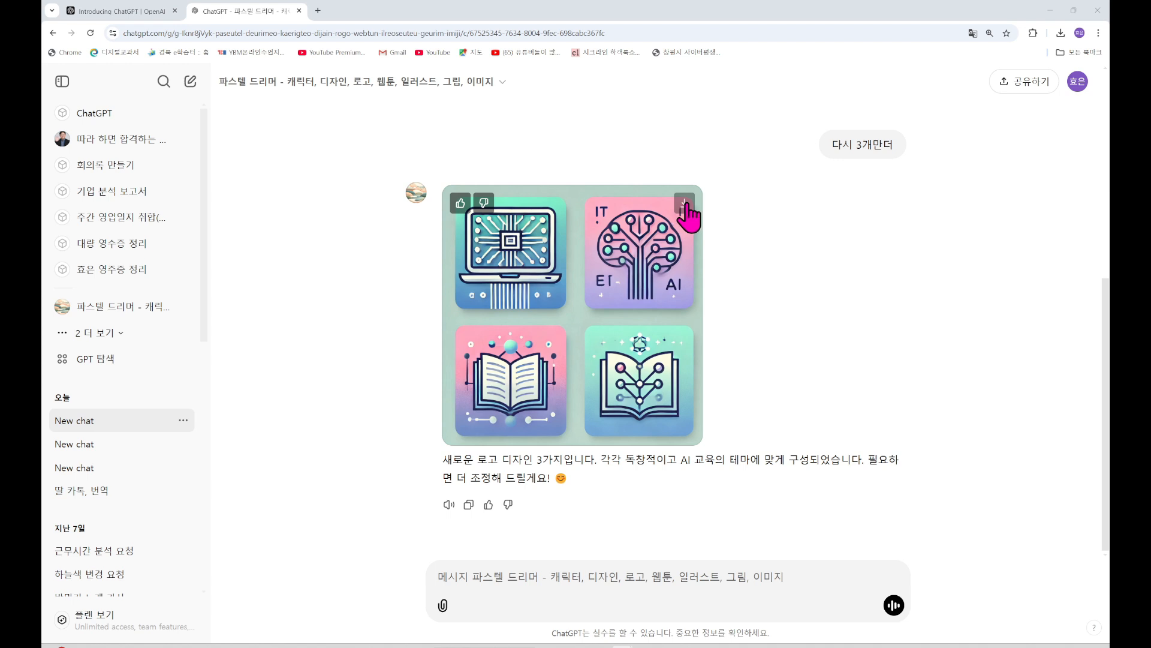
{"action": "left_click", "coordinate": [1061, 34]}
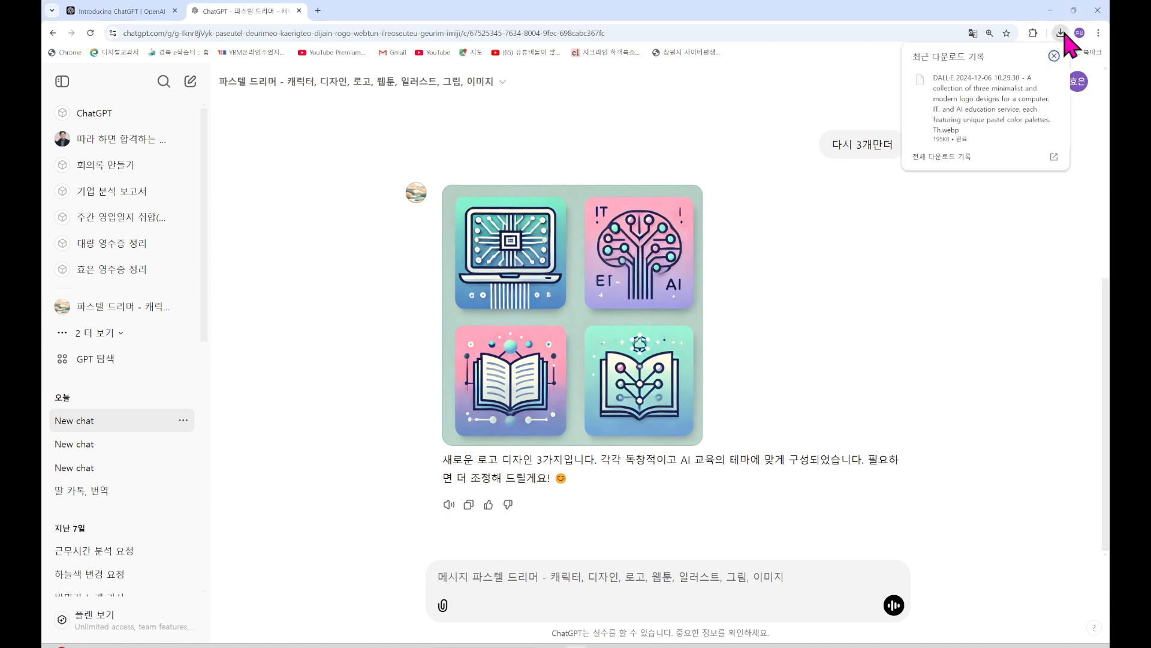
{"action": "left_click", "coordinate": [858, 286]}
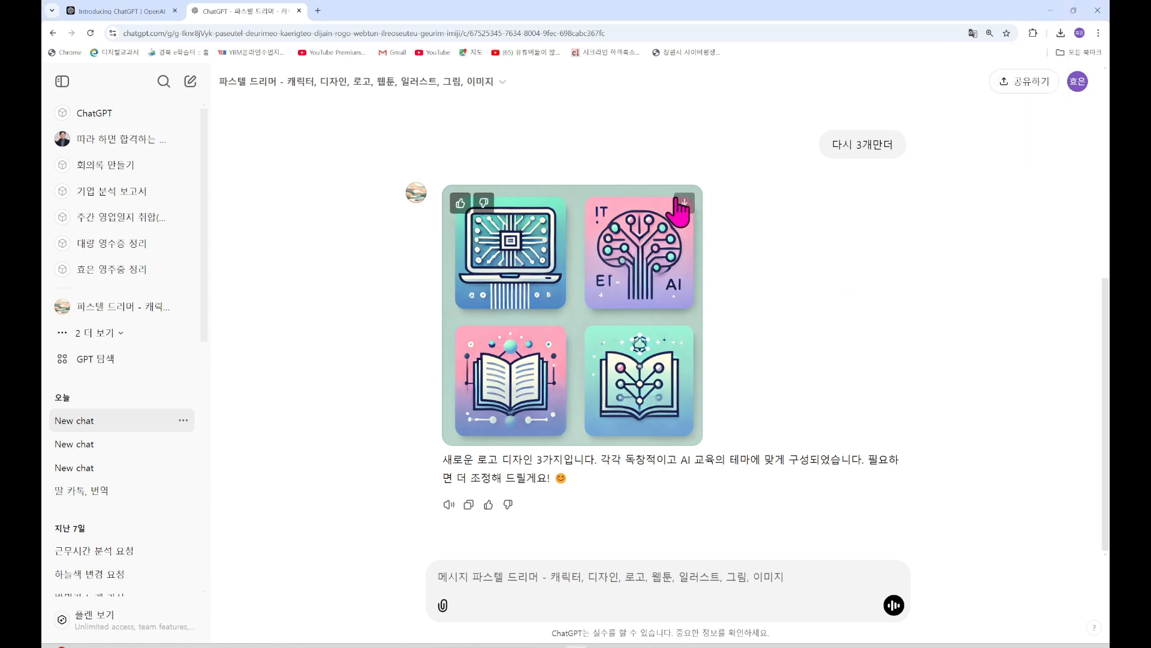
{"action": "left_click", "coordinate": [684, 205]}
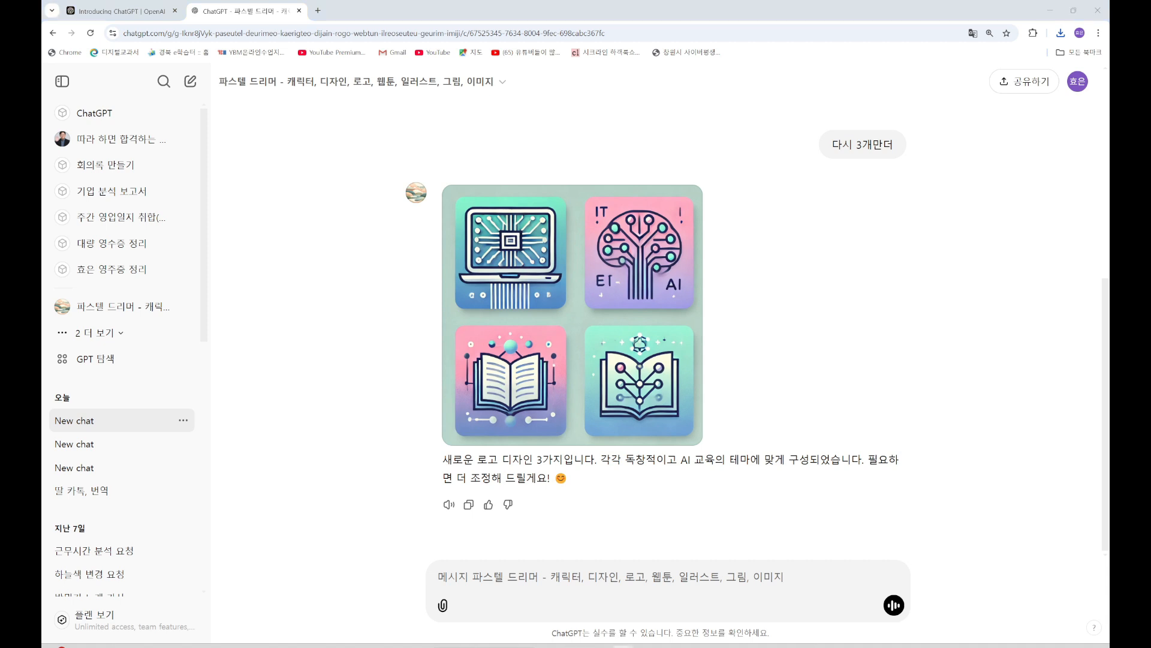
{"action": "left_click", "coordinate": [1061, 33]}
Open the downloaded .webp with Photos, always use Photos for .webp files, then close the viewer
{"action": "left_click", "coordinate": [993, 116]}
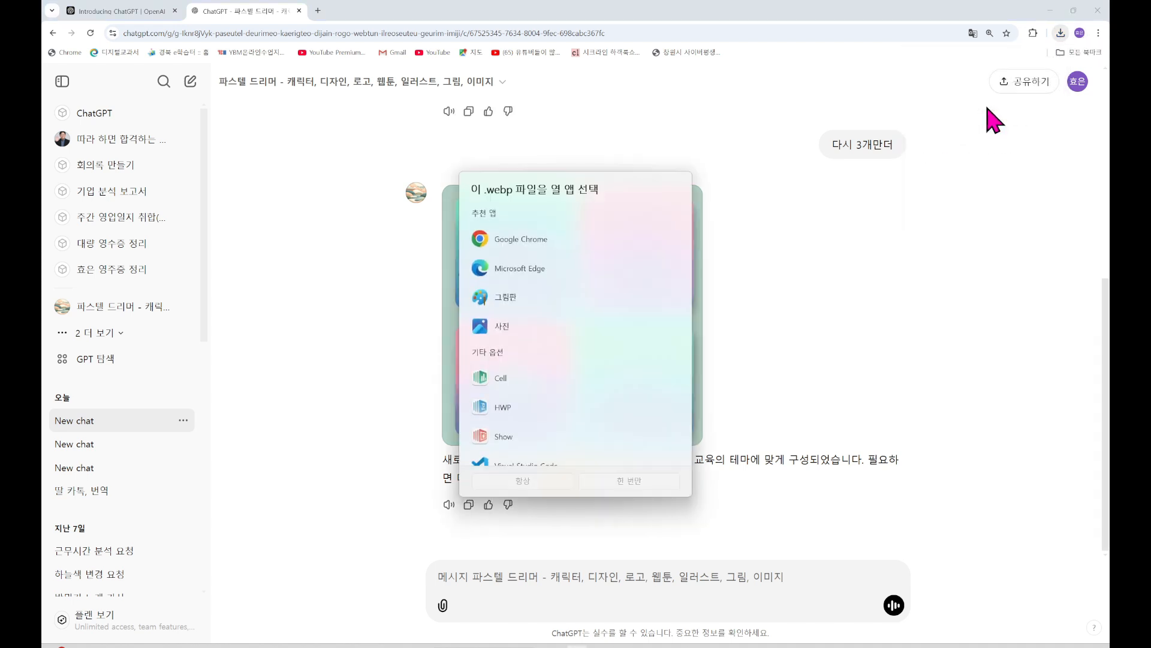
{"action": "left_click", "coordinate": [495, 327]}
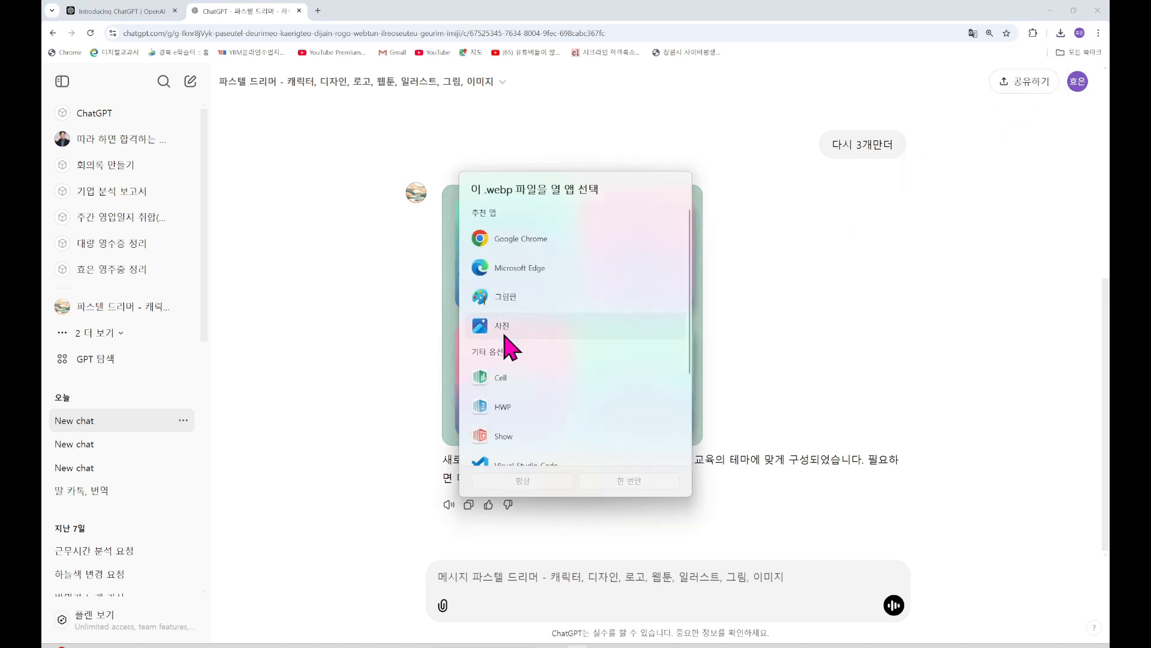
{"action": "left_click", "coordinate": [532, 481]}
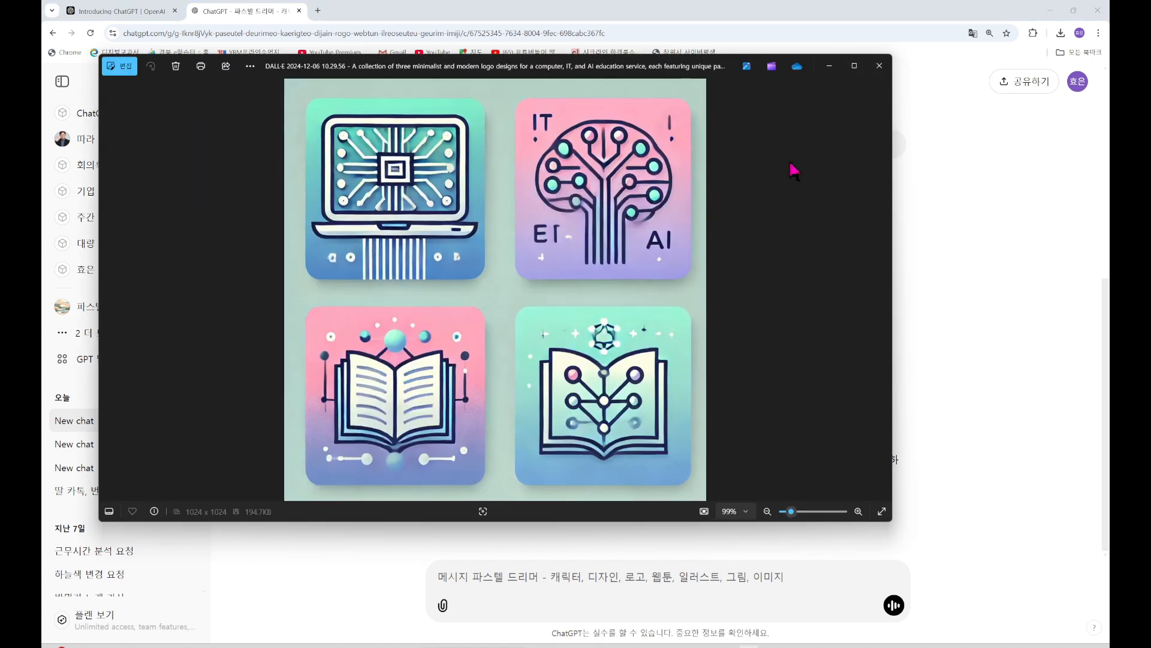
{"action": "left_click", "coordinate": [879, 66]}
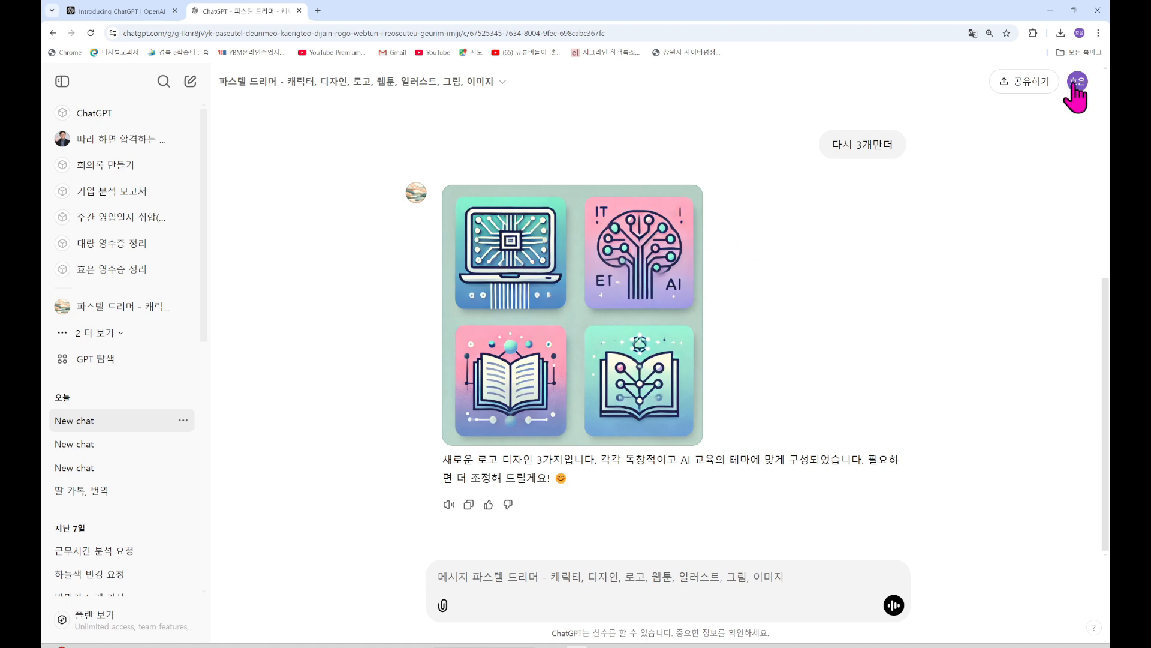
Leave the 파스텔 드리머 chat for the GPT explore page with Featured and Trending listings
{"action": "mouse_move", "coordinate": [676, 304]}
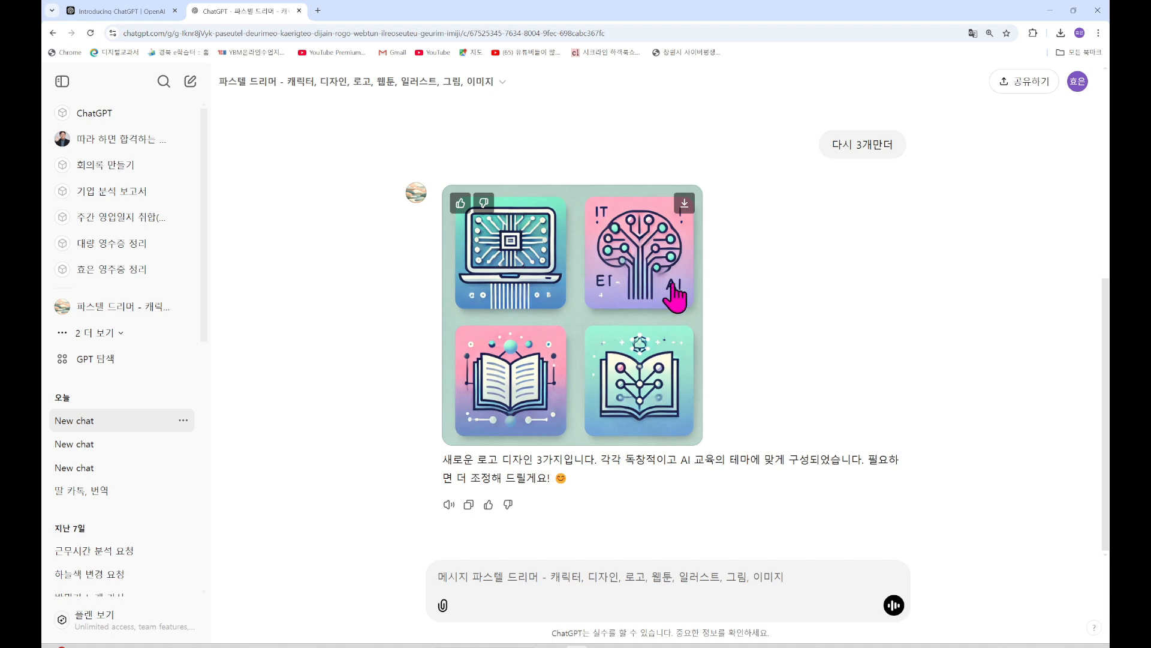
{"action": "left_click", "coordinate": [110, 368]}
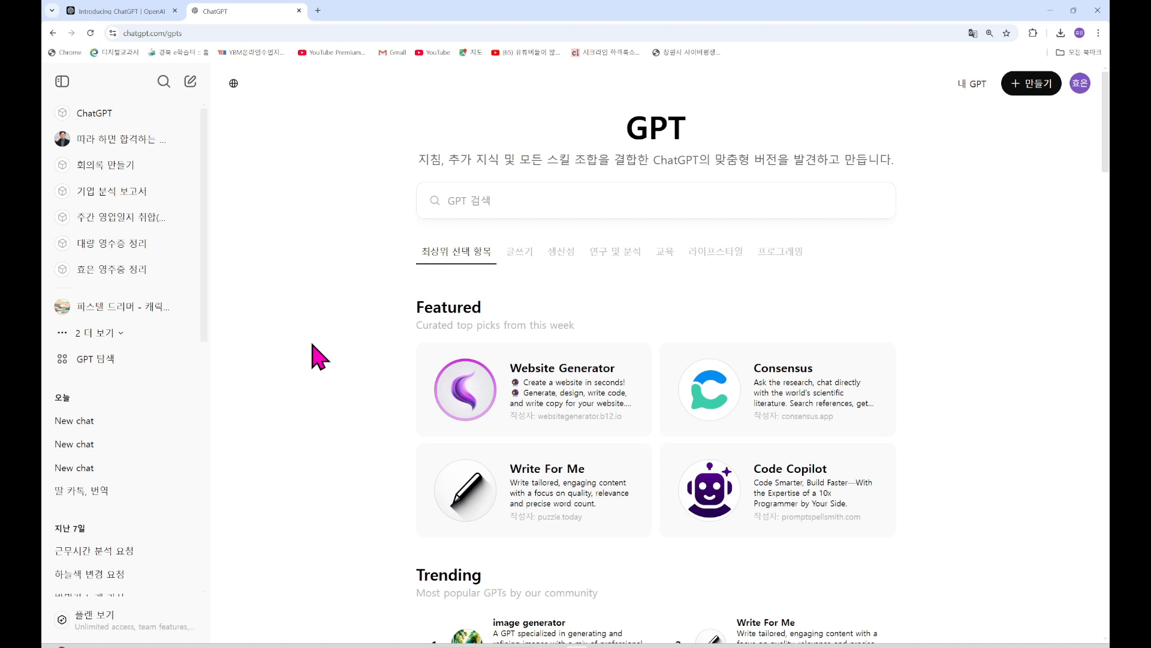
Start a new empty chat and highlight the start of the disclaimer sentence at the bottom
{"action": "left_click", "coordinate": [191, 87]}
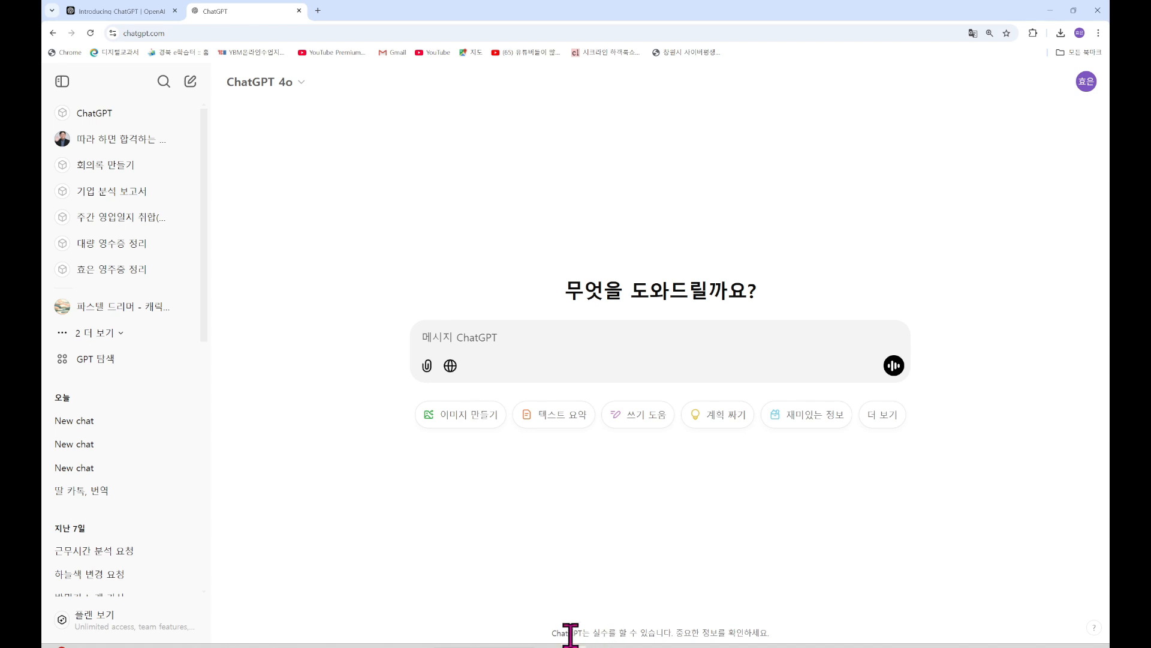
{"action": "left_click_drag", "start_coordinate": [553, 633], "coordinate": [637, 632]}
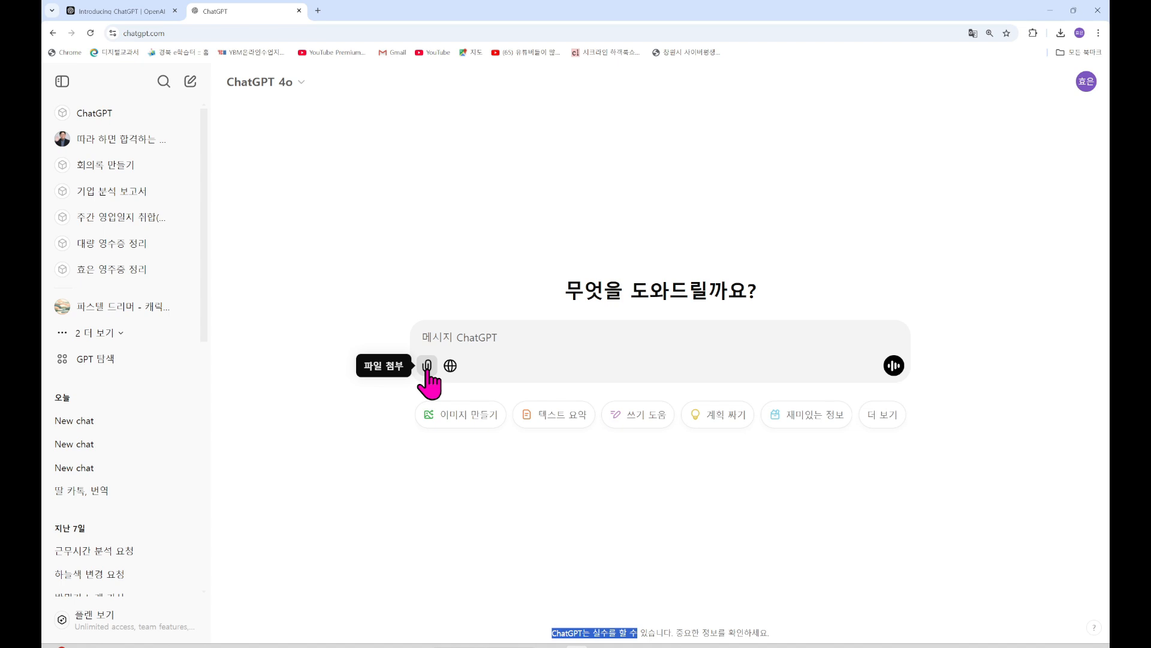
Launch voice mode (음성 모드 사용) from the message box and talk with the assistant
{"action": "left_click", "coordinate": [896, 367]}
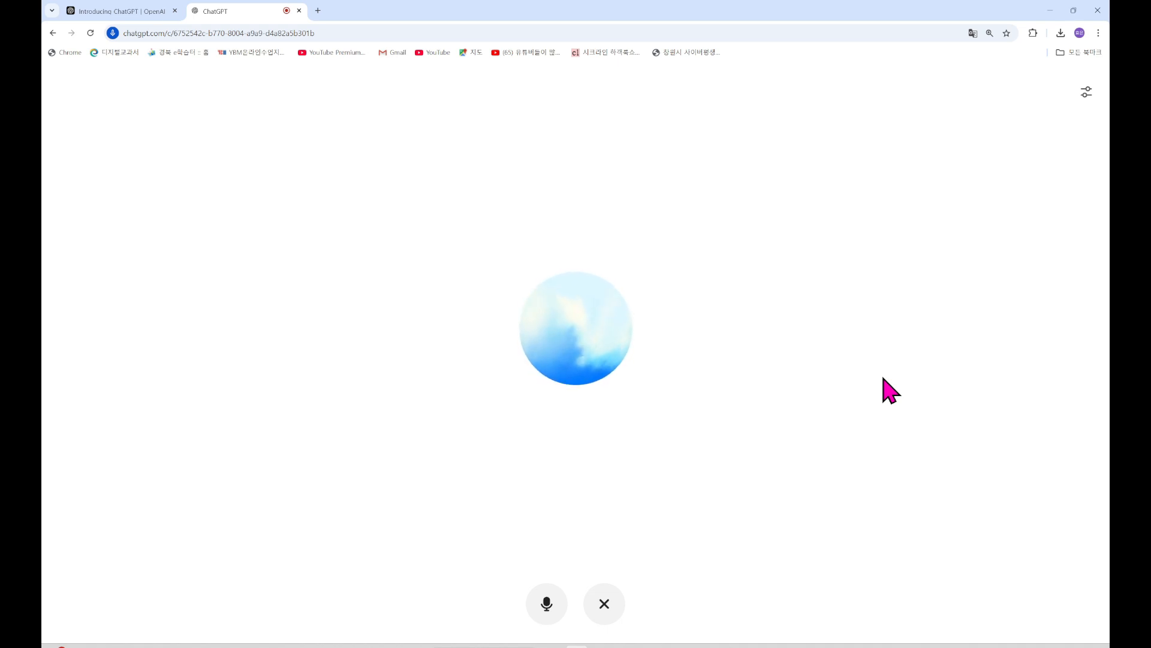
End the voice chat, dismiss the Windows notification, and open the 'ChatGPT 4o' model list
{"action": "left_click", "coordinate": [605, 606]}
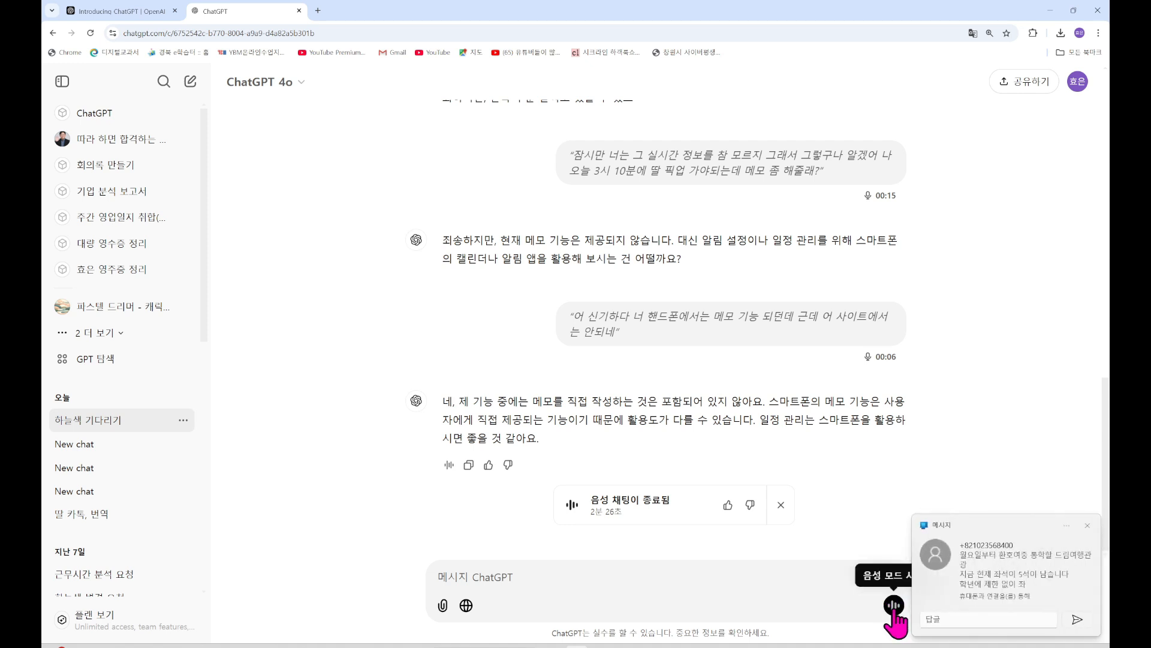
{"action": "left_click", "coordinate": [1088, 526]}
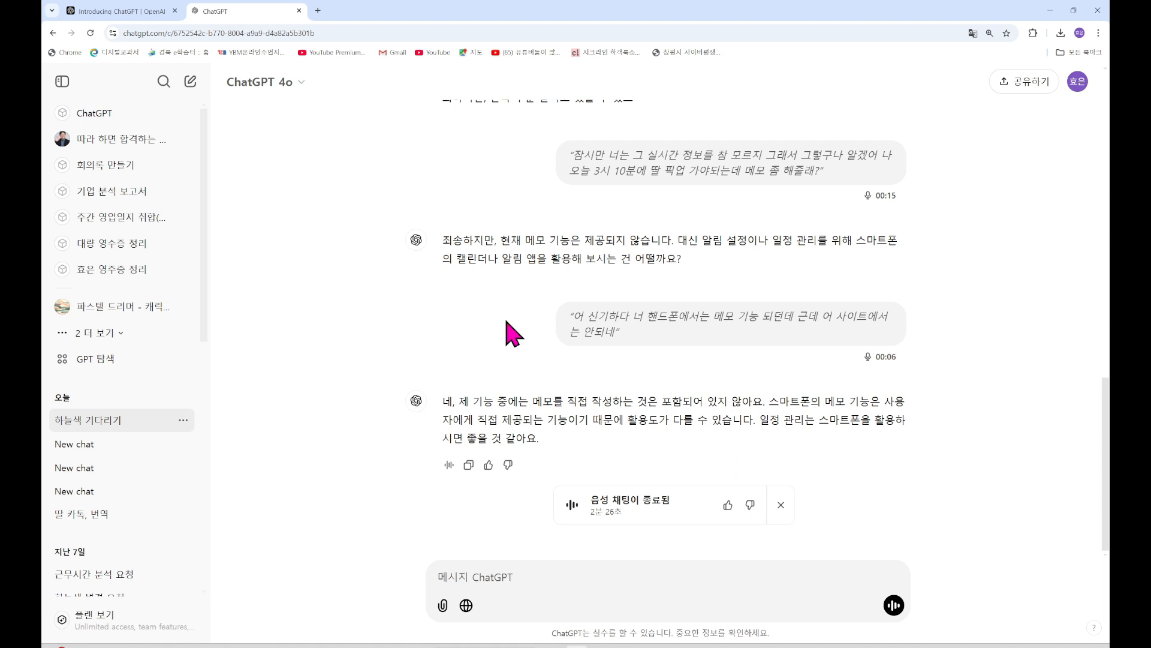
{"action": "left_click", "coordinate": [300, 90]}
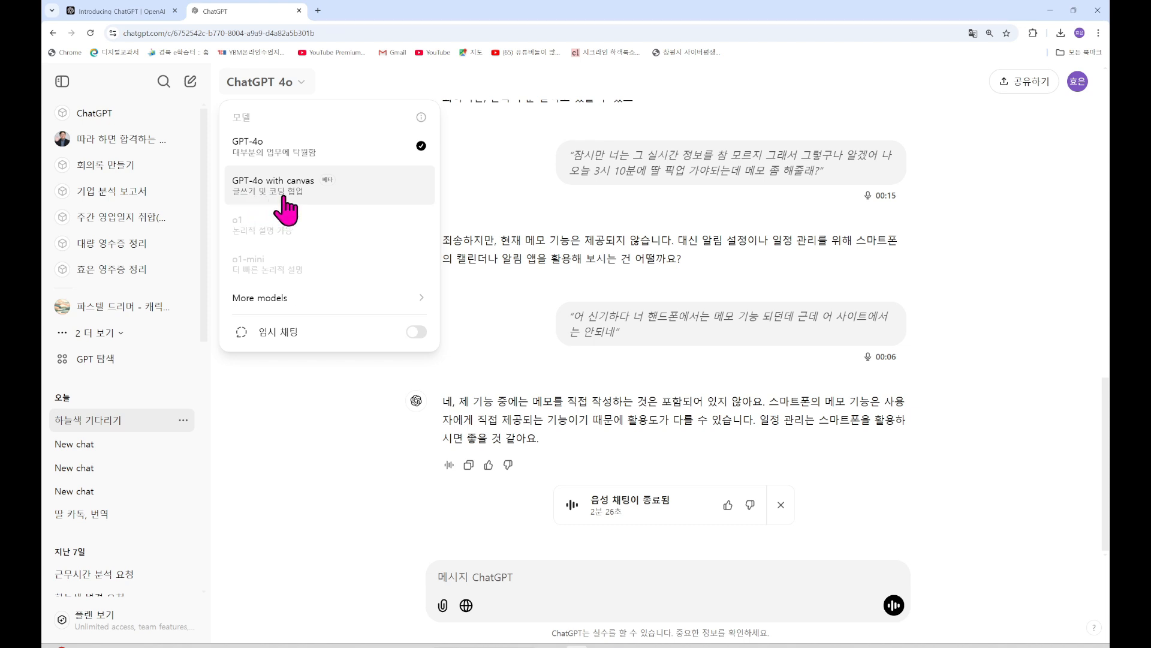
Start a fresh chat with the o1 model selected
{"action": "left_click", "coordinate": [296, 414]}
{"action": "left_click", "coordinate": [190, 81]}
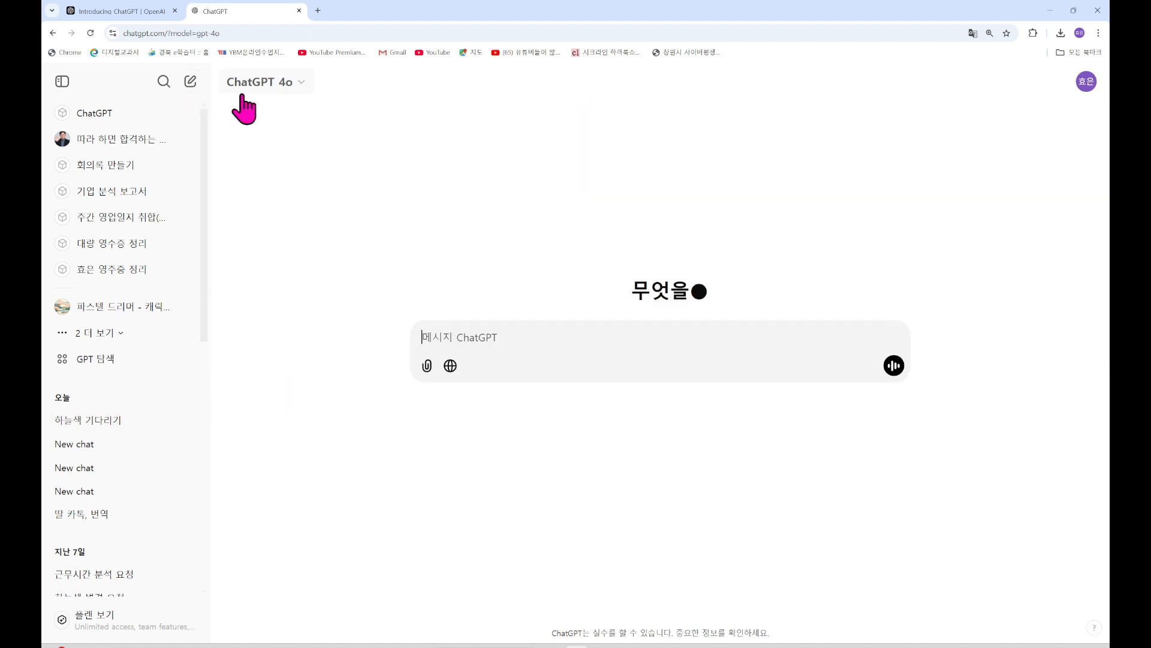
{"action": "left_click", "coordinate": [298, 93]}
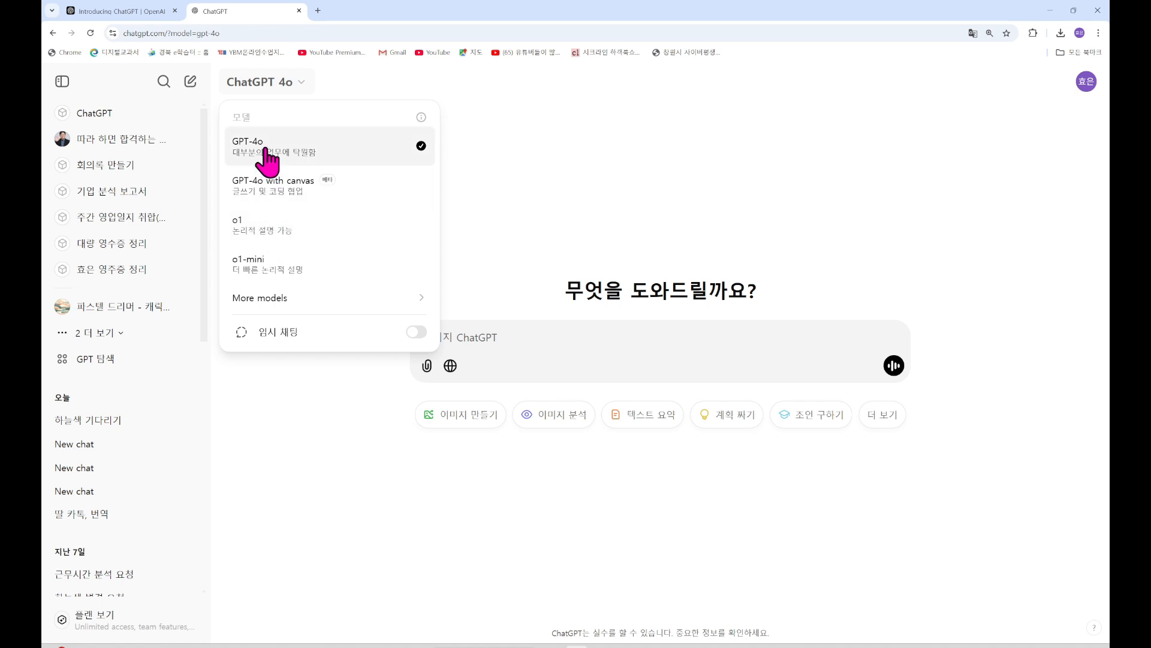
{"action": "left_click", "coordinate": [272, 235]}
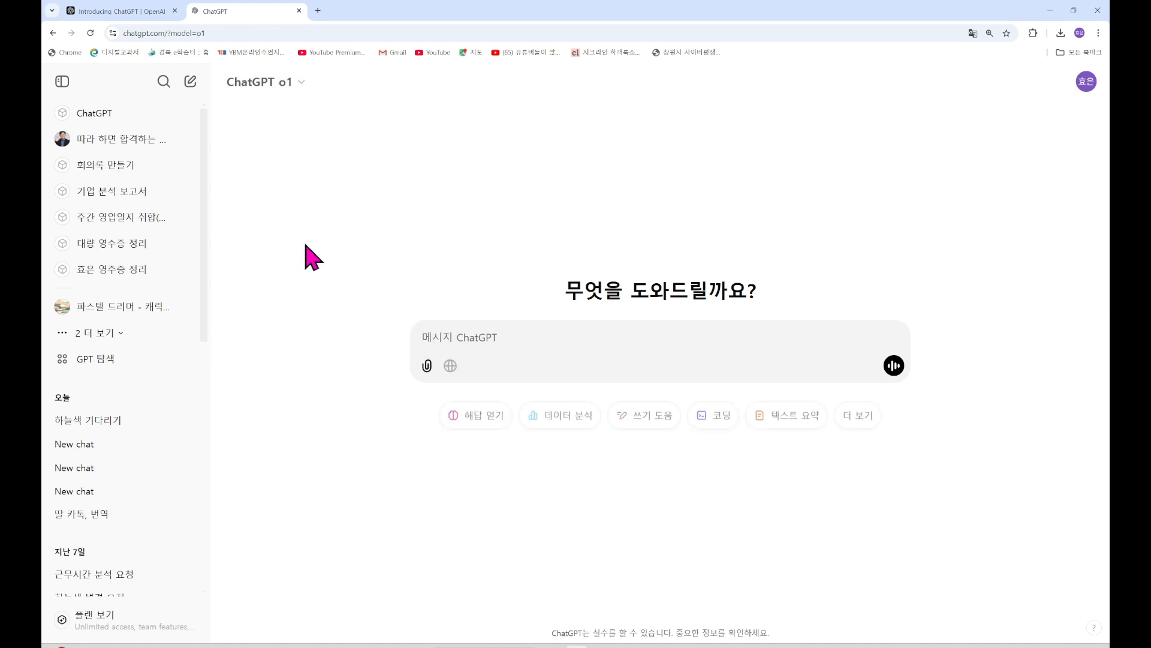
{"action": "left_click", "coordinate": [463, 342]}
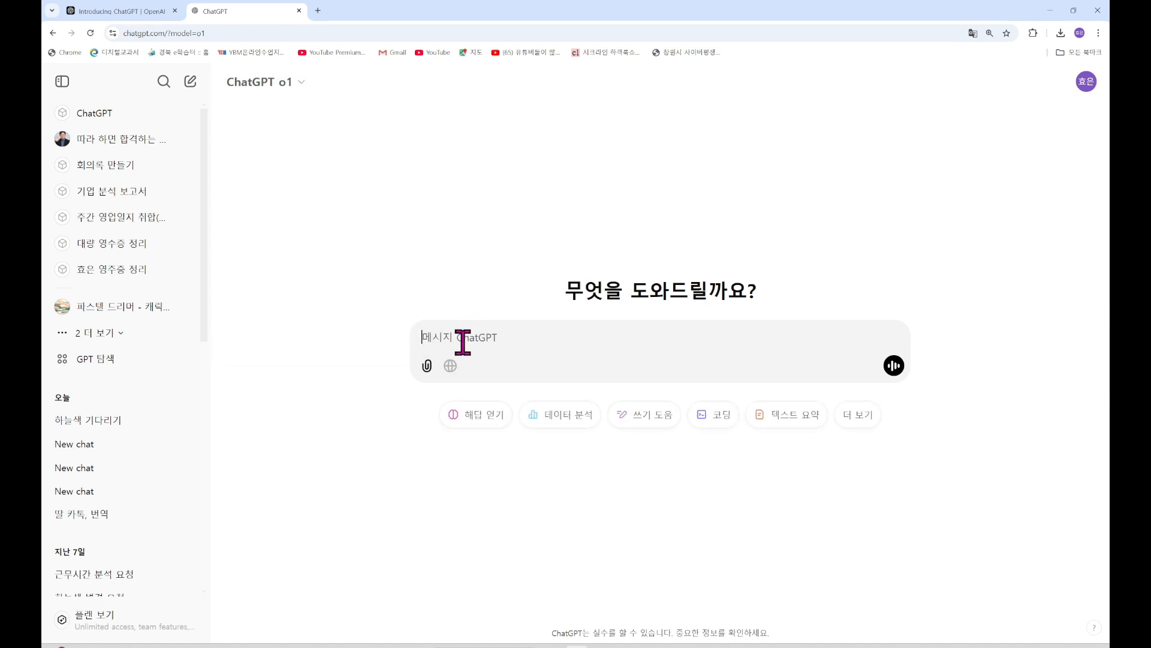
Switch the model to GPT-4o and open 설정 from the account menu
{"action": "left_click", "coordinate": [302, 90]}
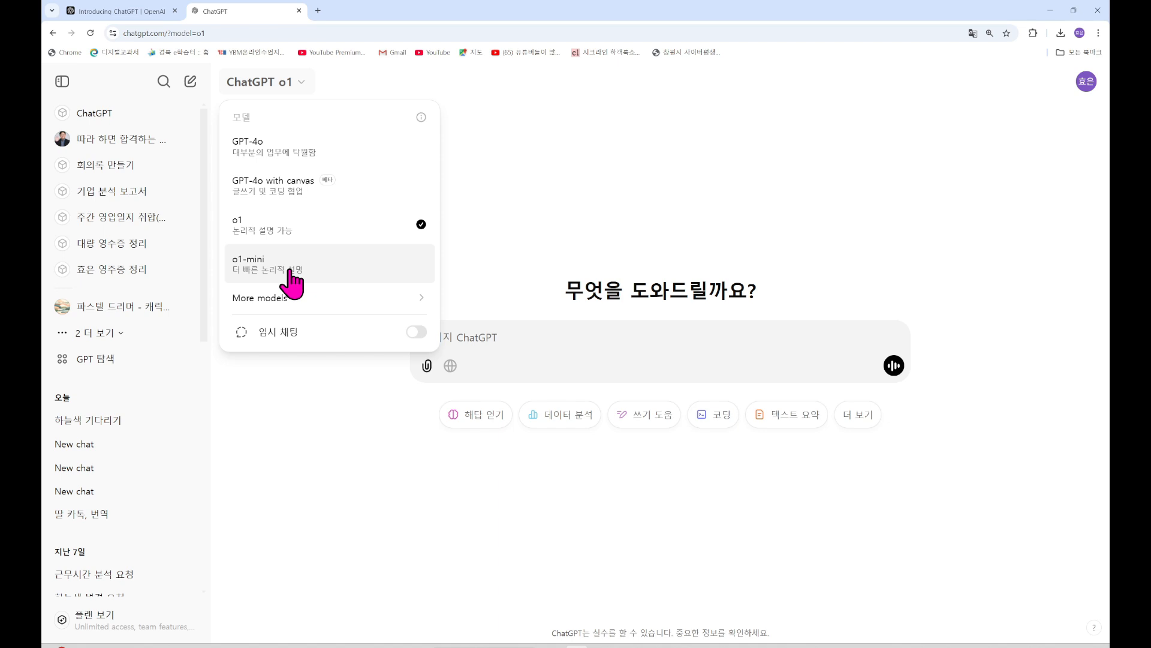
{"action": "left_click", "coordinate": [291, 154]}
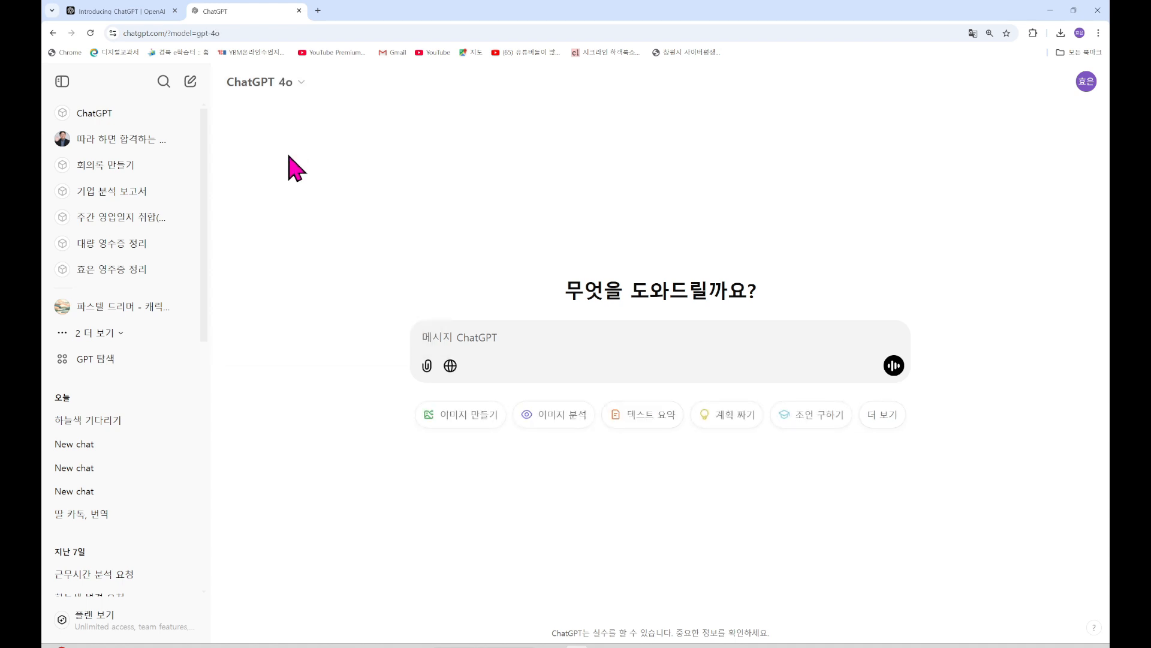
{"action": "left_click", "coordinate": [1086, 82]}
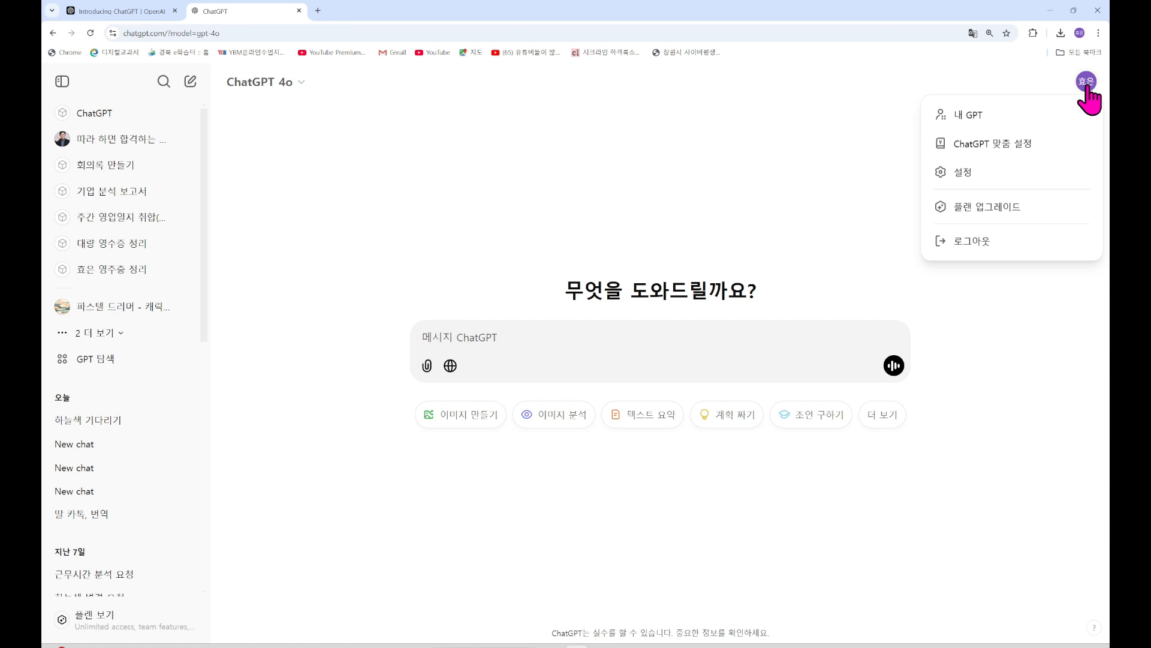
{"action": "left_click", "coordinate": [981, 173]}
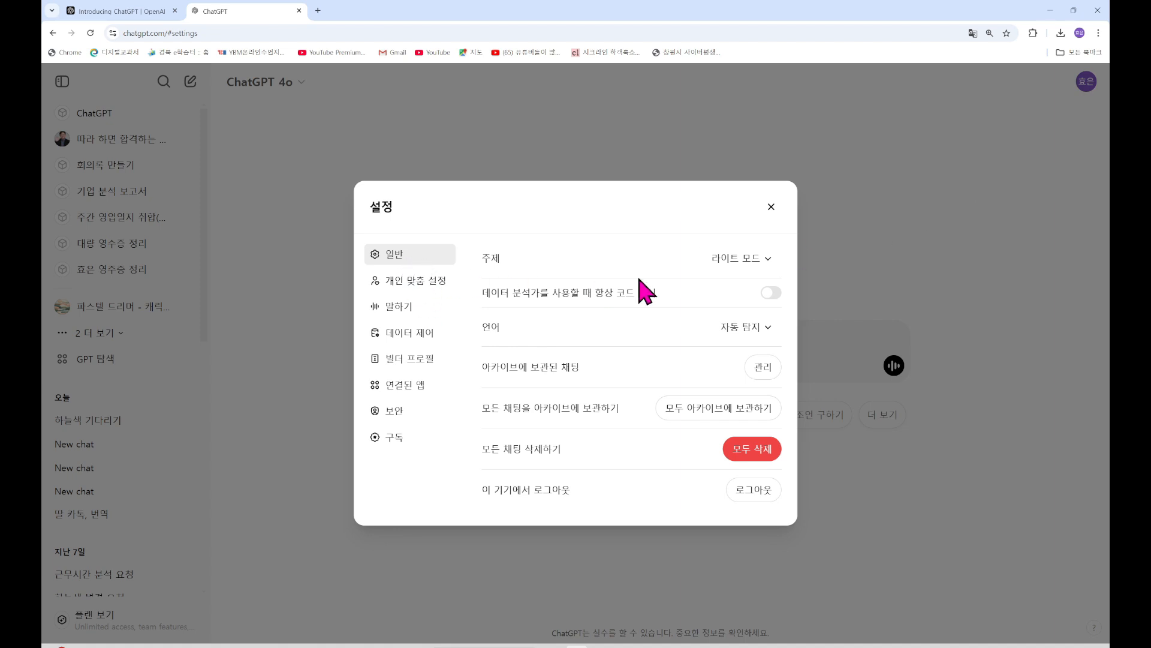
{"action": "left_click", "coordinate": [767, 264]}
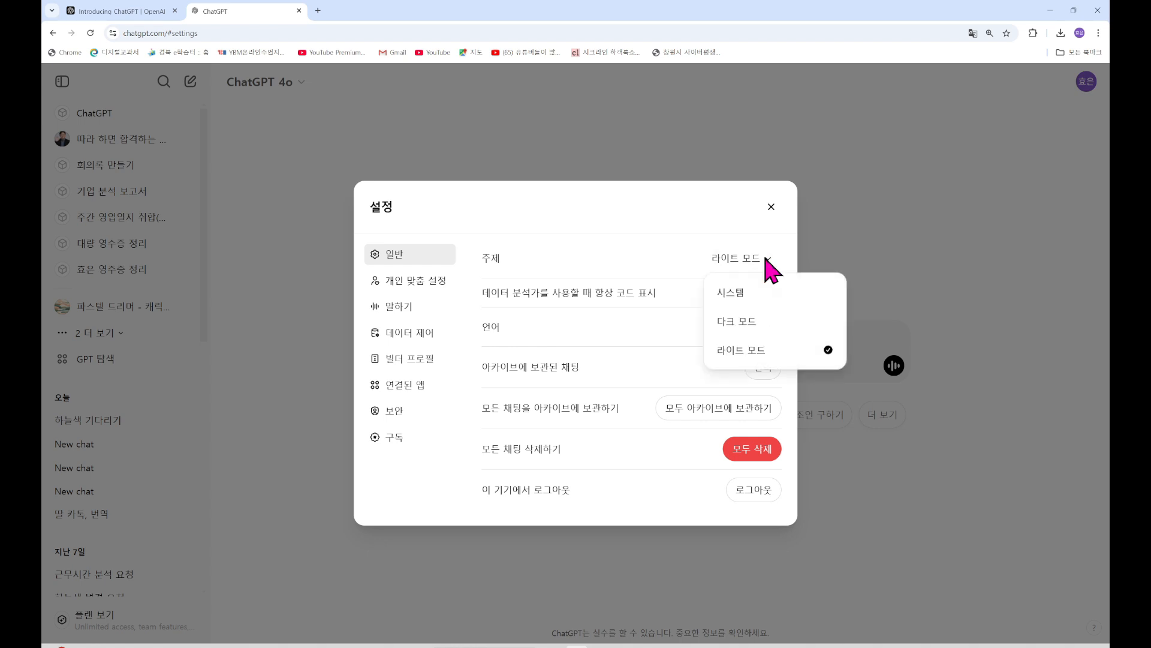
{"action": "left_click", "coordinate": [750, 331]}
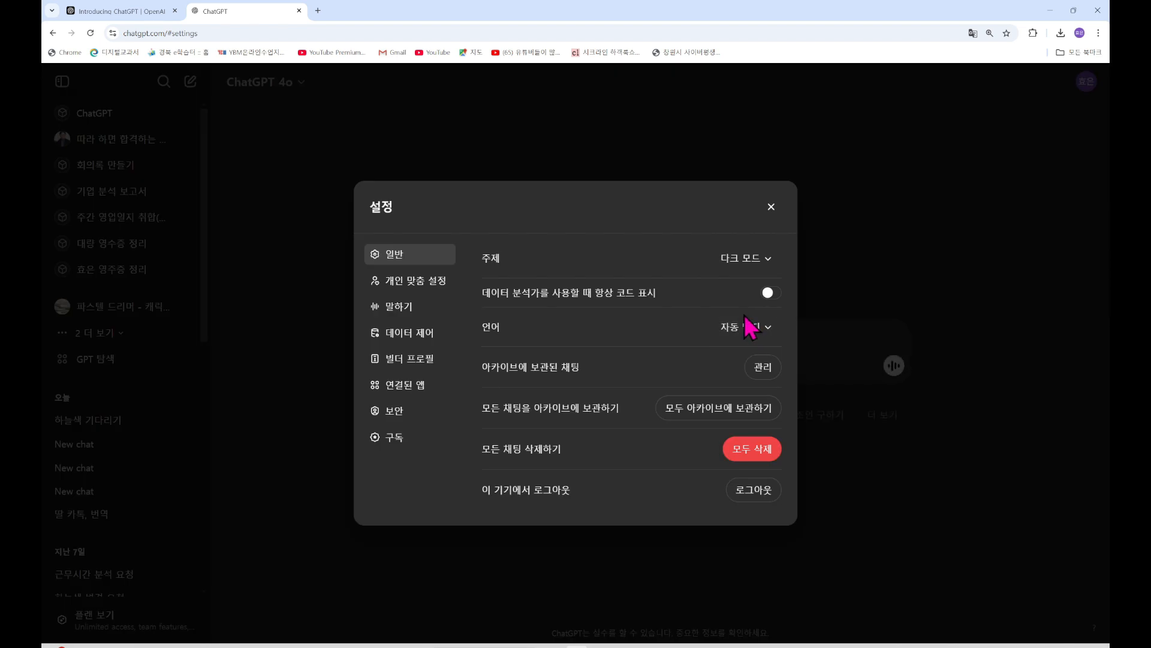
{"action": "left_click", "coordinate": [766, 260]}
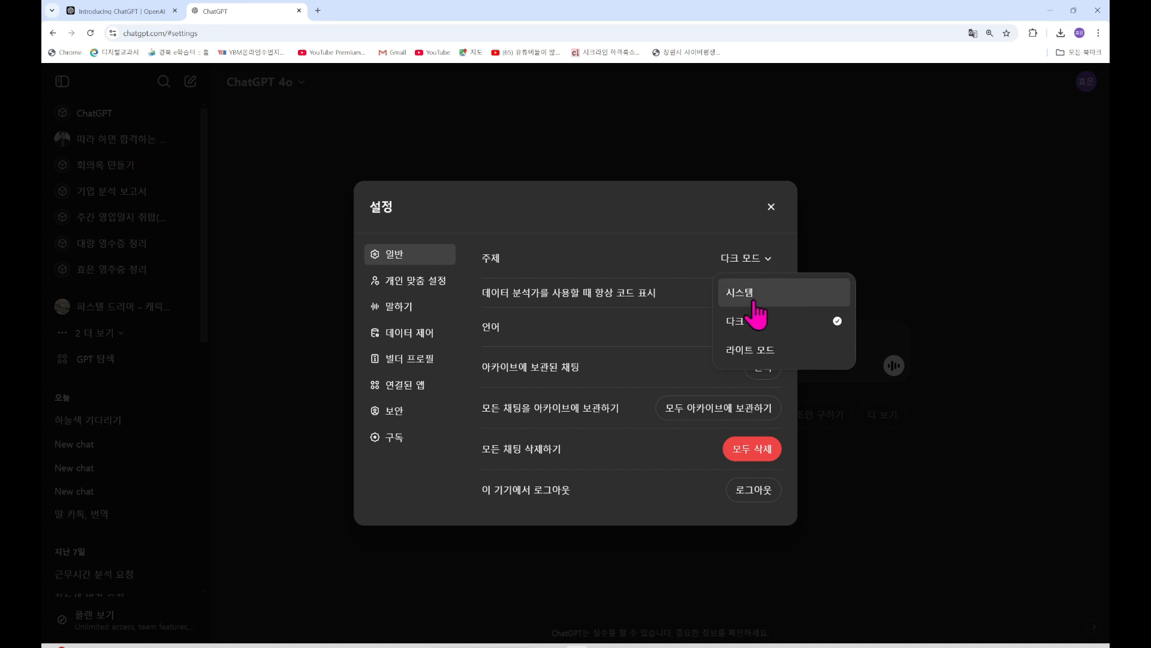
{"action": "left_click", "coordinate": [763, 351]}
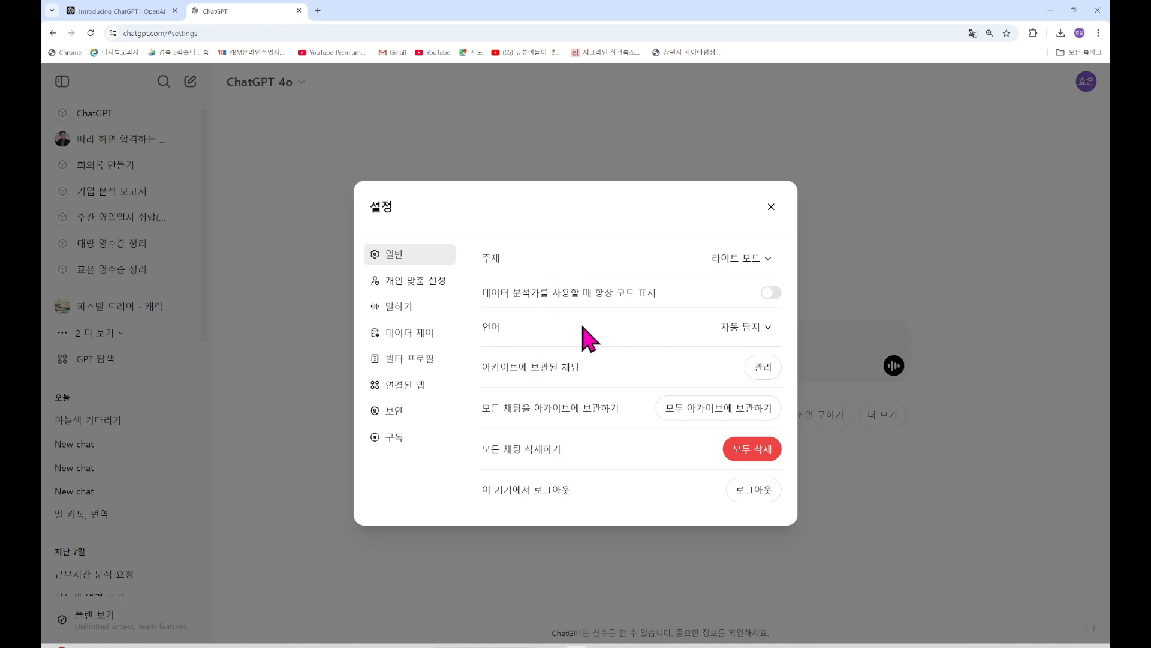
Open 개인 맞춤 설정, review the saved memories under 관리, then close that list
{"action": "left_click", "coordinate": [431, 283]}
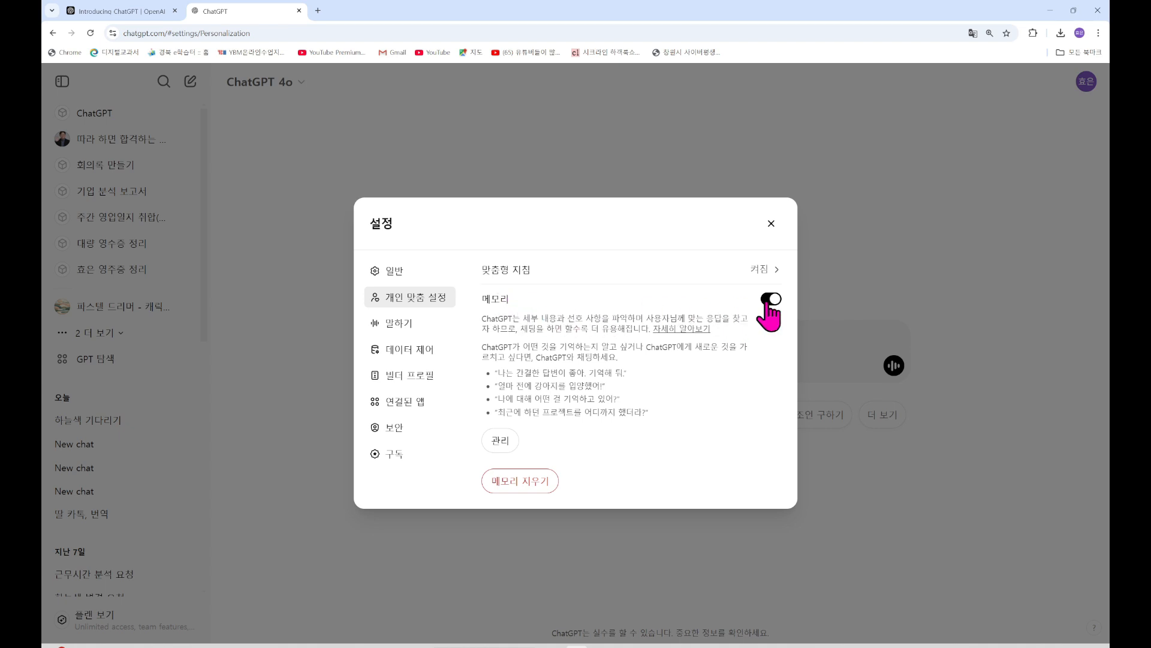
{"action": "left_click", "coordinate": [500, 442]}
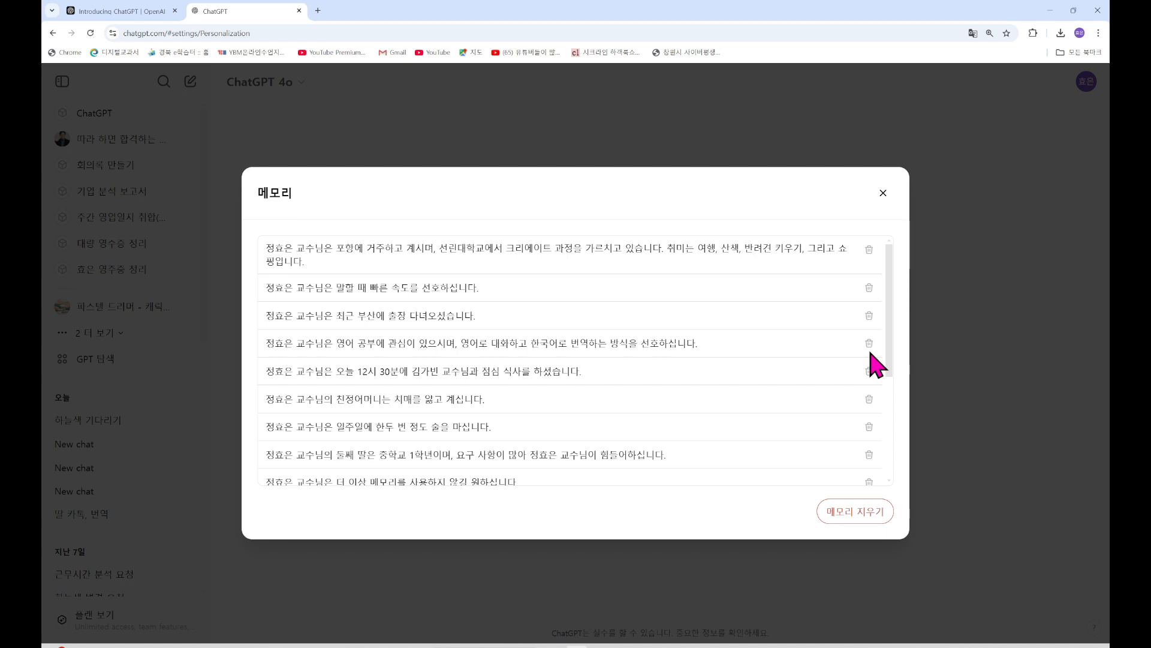
{"action": "left_click", "coordinate": [883, 194]}
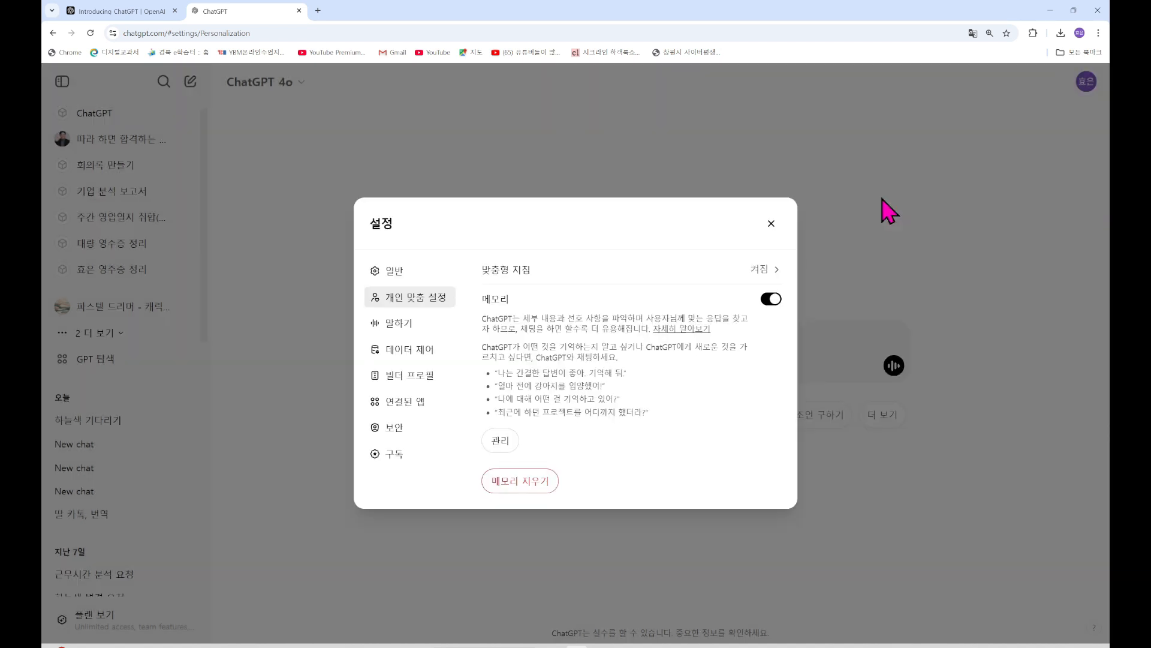
{"action": "left_click", "coordinate": [765, 273]}
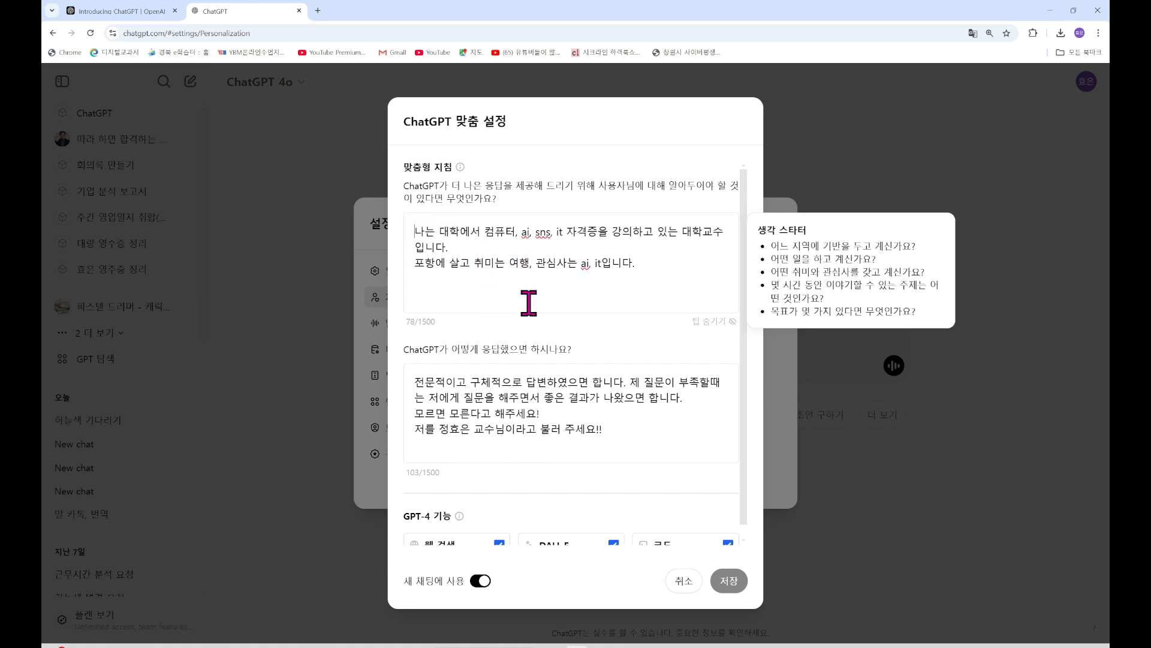
{"action": "left_click_drag", "start_coordinate": [645, 266], "coordinate": [413, 230]}
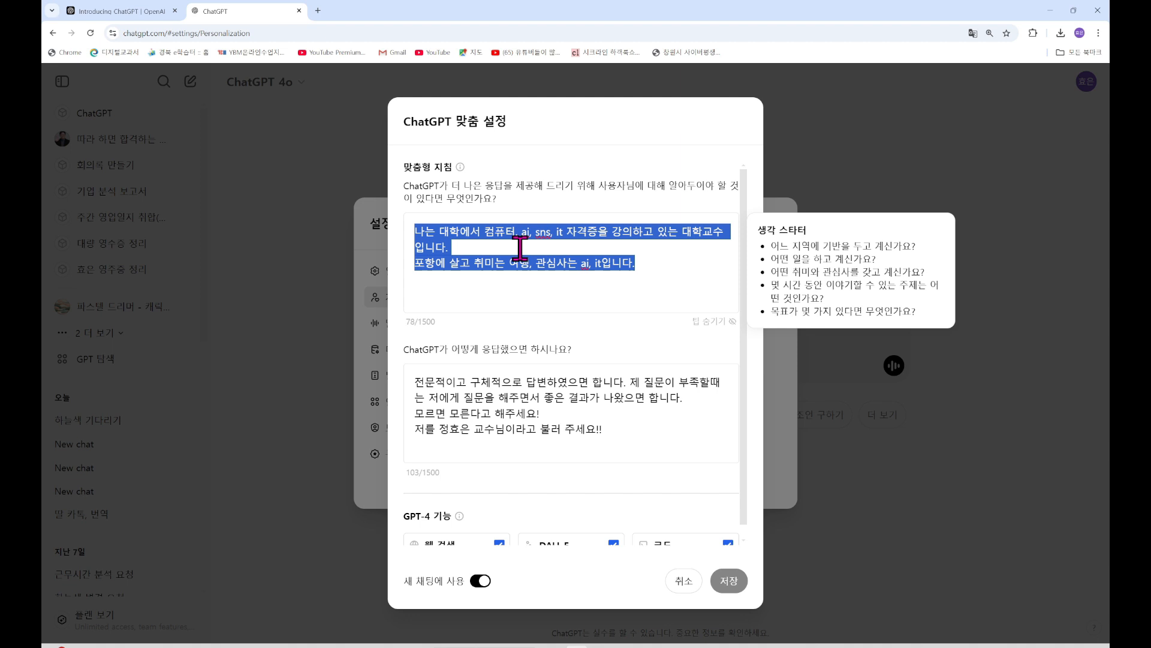
{"action": "left_click_drag", "start_coordinate": [609, 432], "coordinate": [410, 380]}
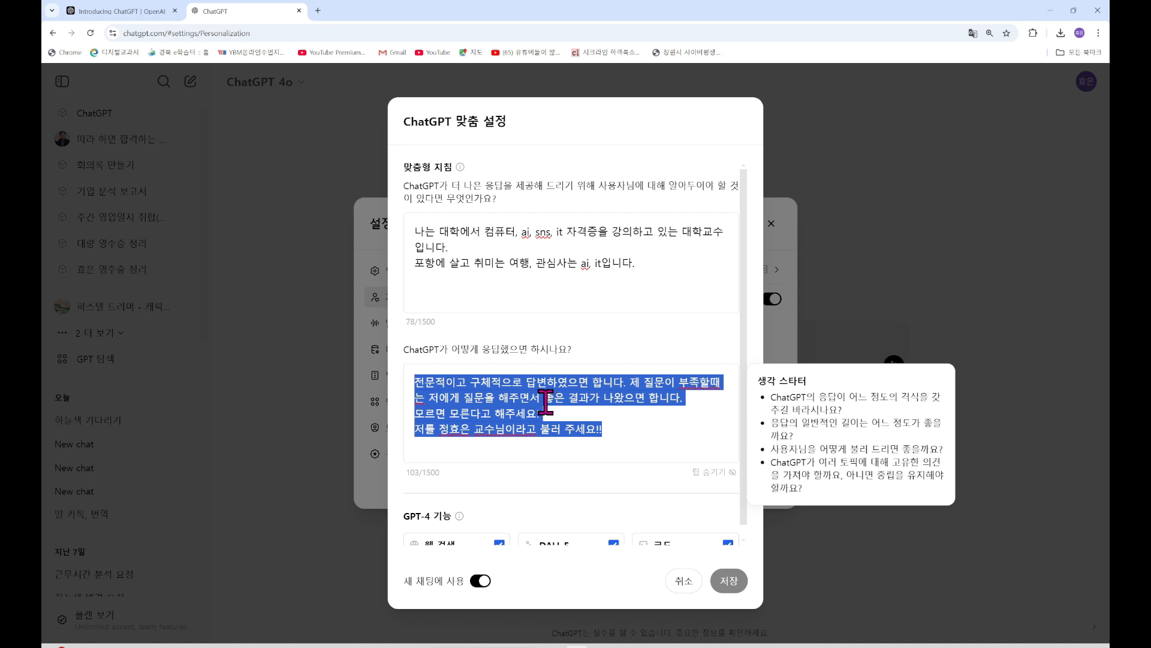
{"action": "left_click", "coordinate": [589, 262]}
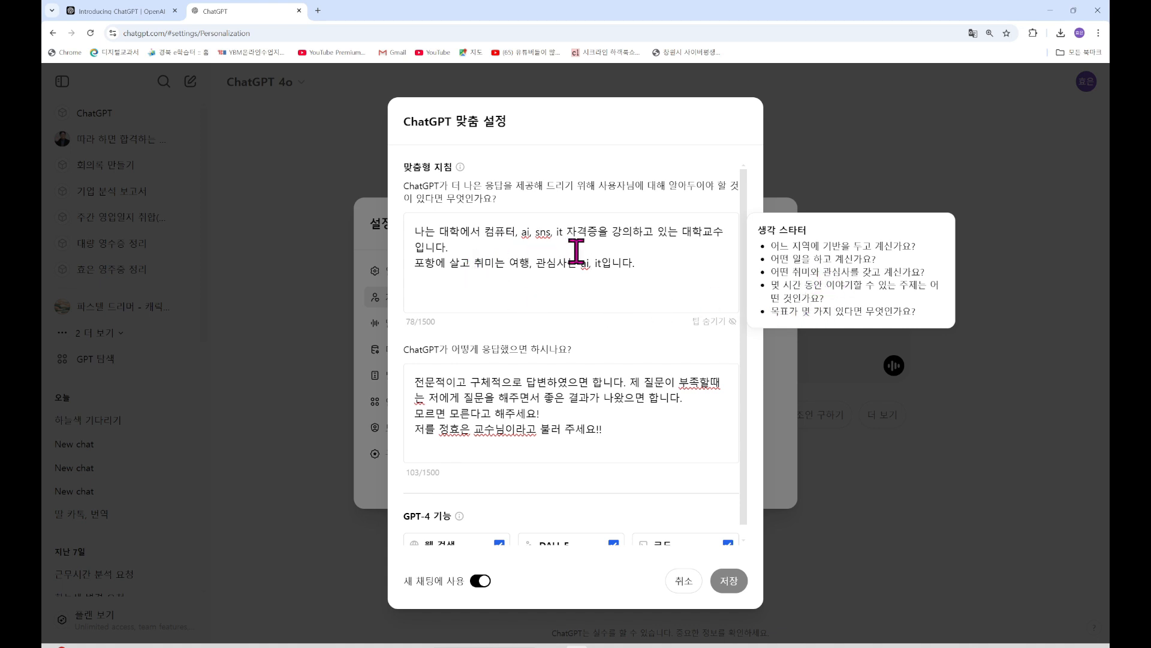
{"action": "left_click", "coordinate": [600, 426]}
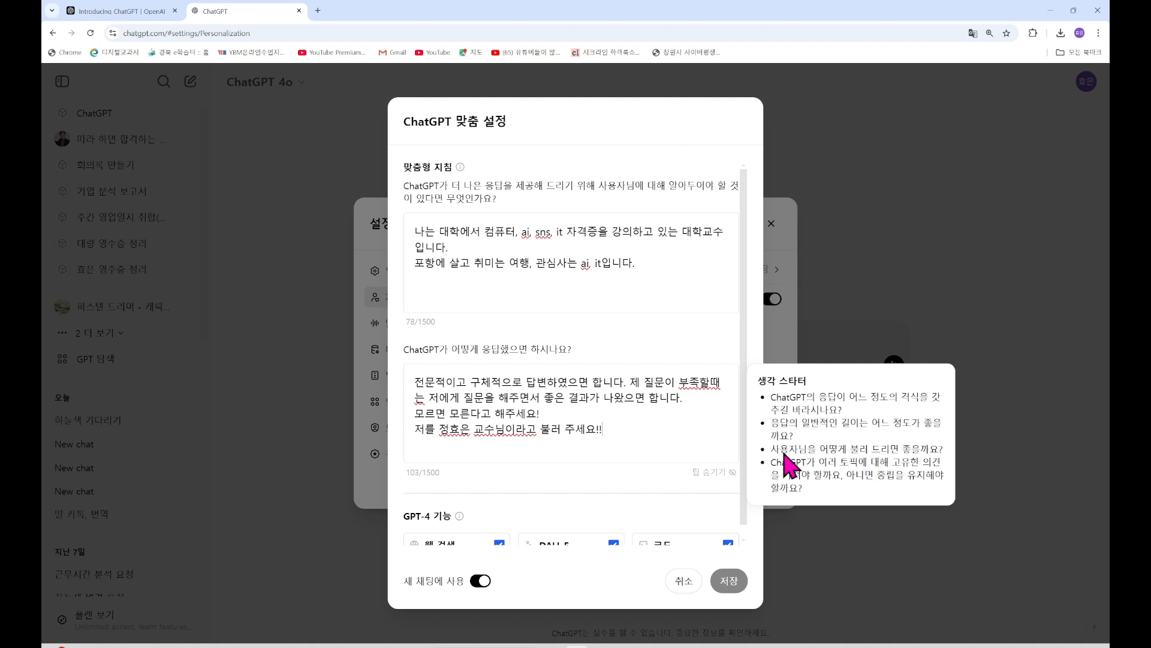
Look over both custom-instruction boxes and their tips, then cancel with 취소 unchanged
{"action": "scroll", "coordinate": [558, 397], "scroll_direction": "down", "scroll_amount": 1}
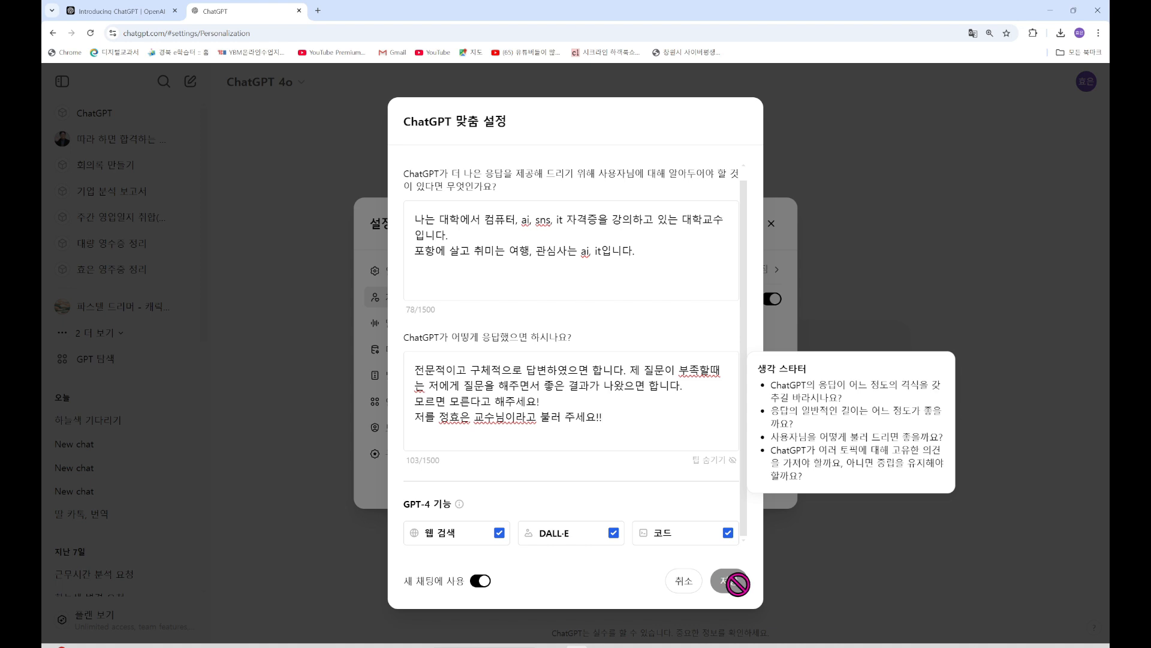
{"action": "left_click", "coordinate": [592, 250]}
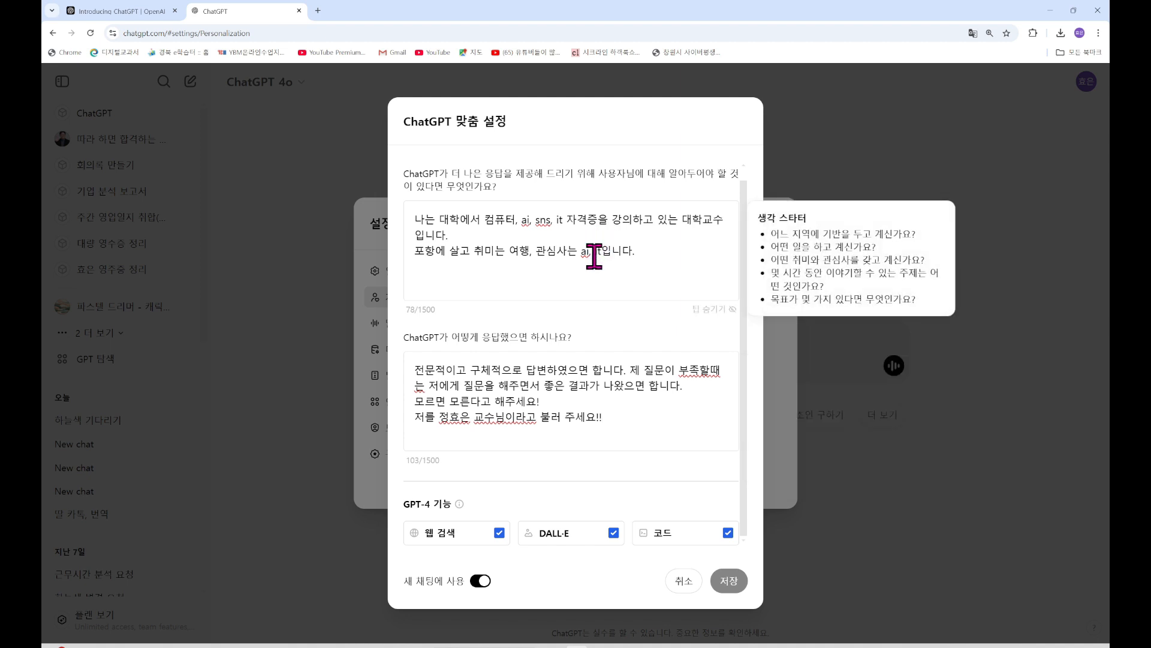
{"action": "left_click", "coordinate": [573, 391]}
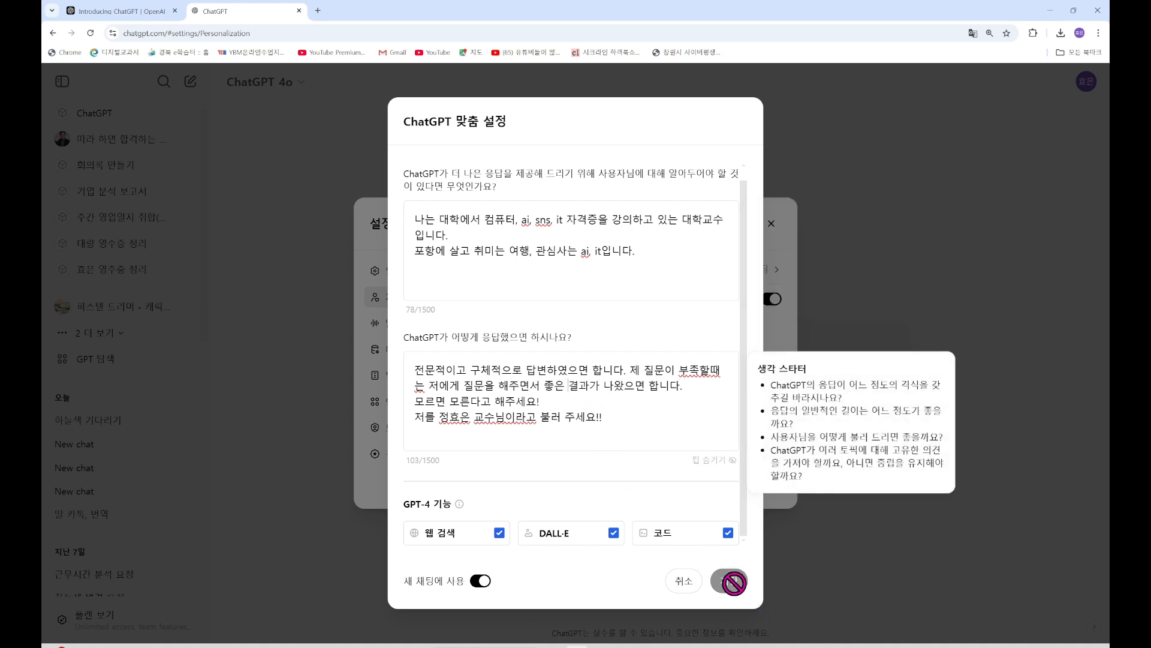
{"action": "left_click", "coordinate": [685, 581]}
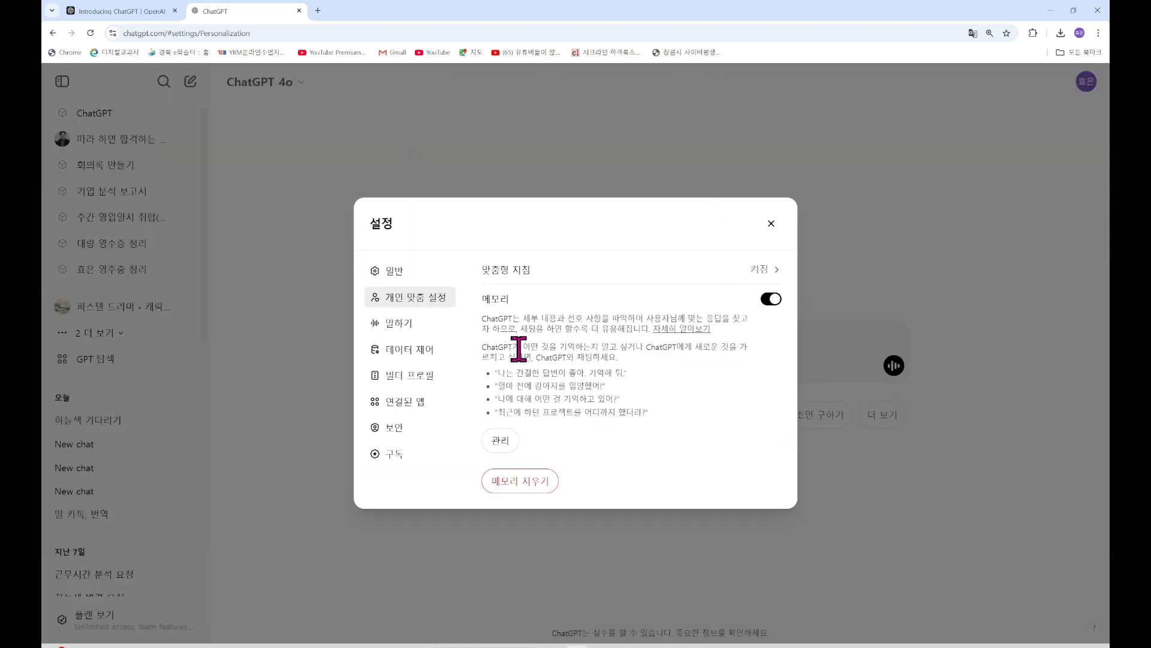
On the 말하기 page, preview the Ember voice, then set the voice back to Juniper
{"action": "left_click", "coordinate": [396, 327]}
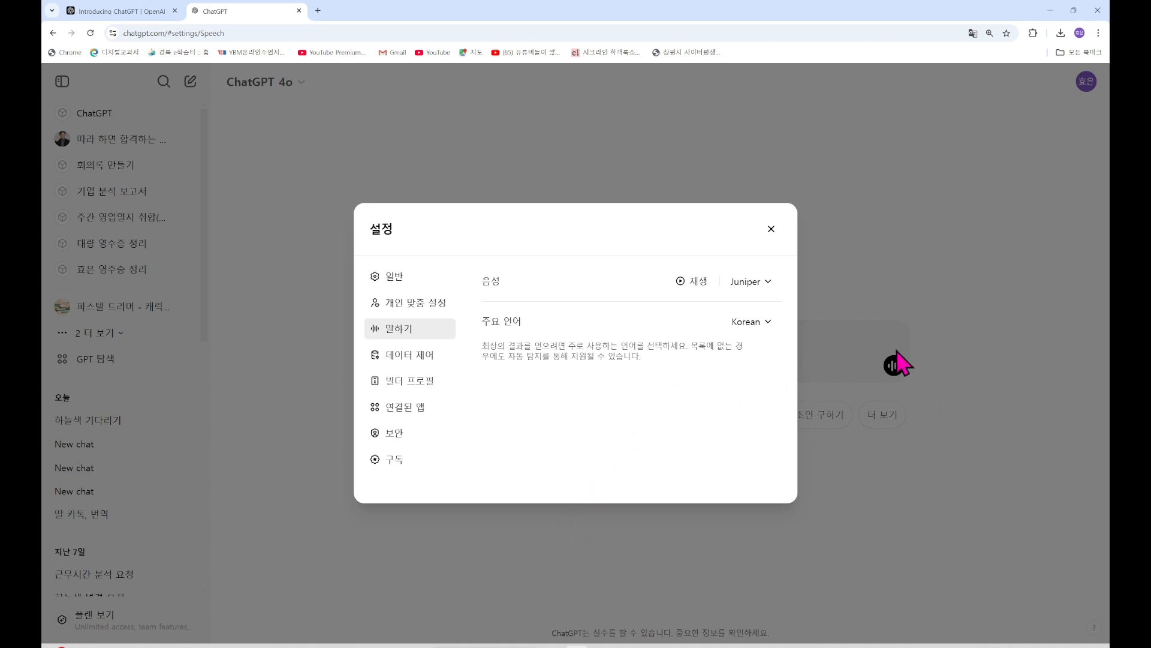
{"action": "left_click", "coordinate": [766, 291]}
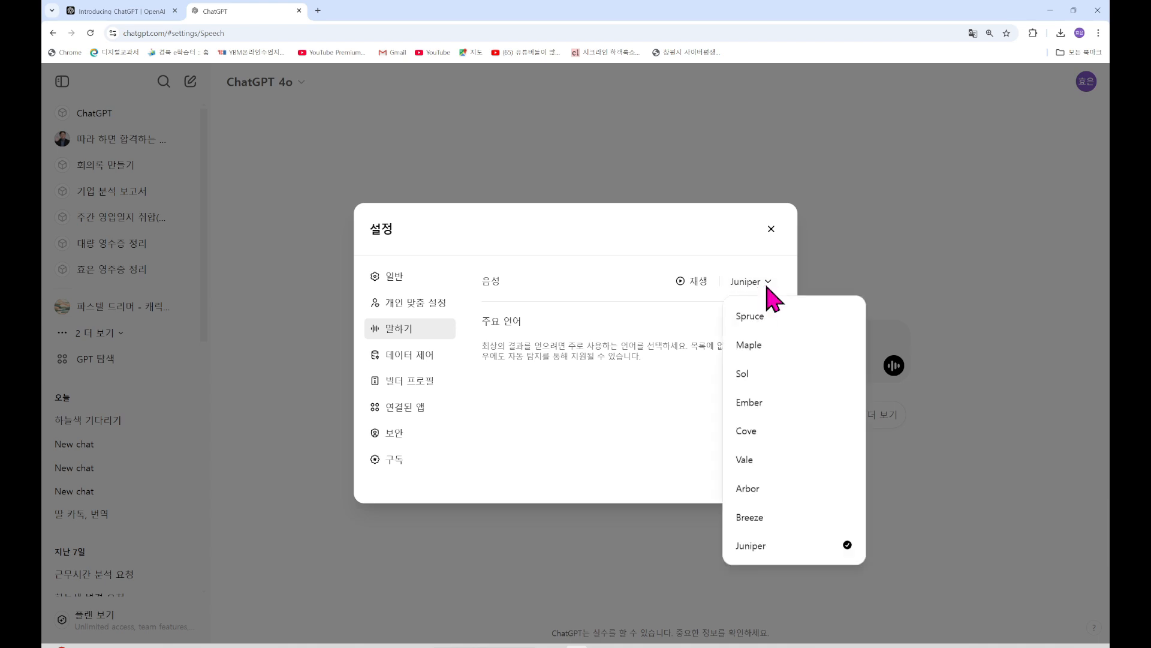
{"action": "left_click", "coordinate": [762, 412]}
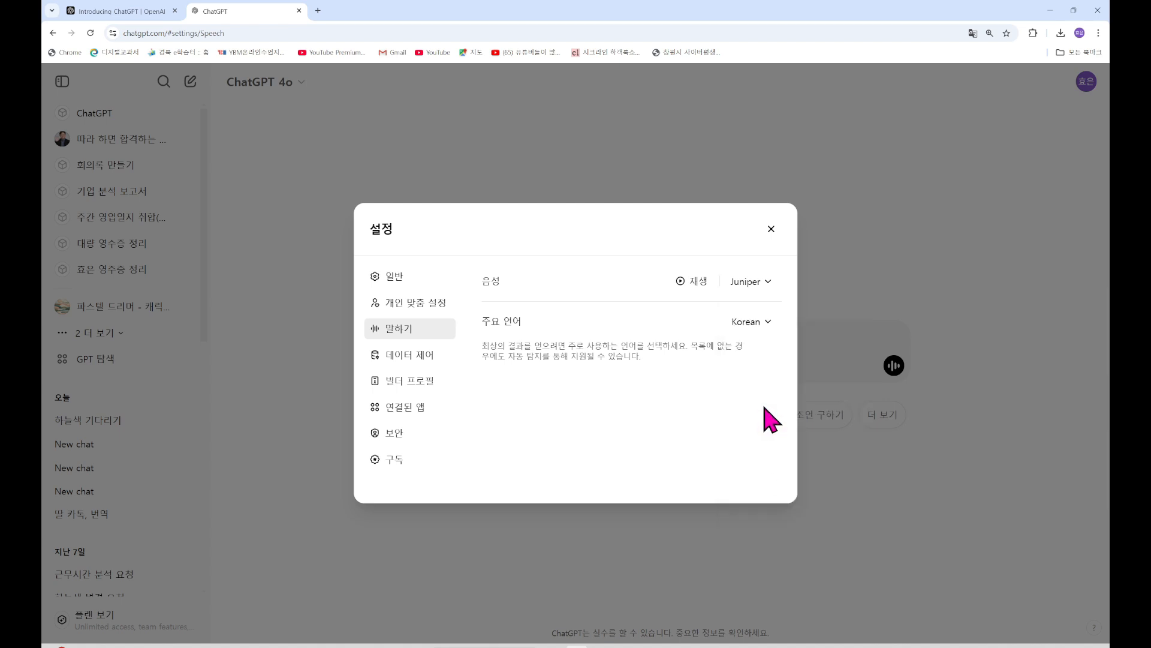
{"action": "left_click", "coordinate": [694, 289]}
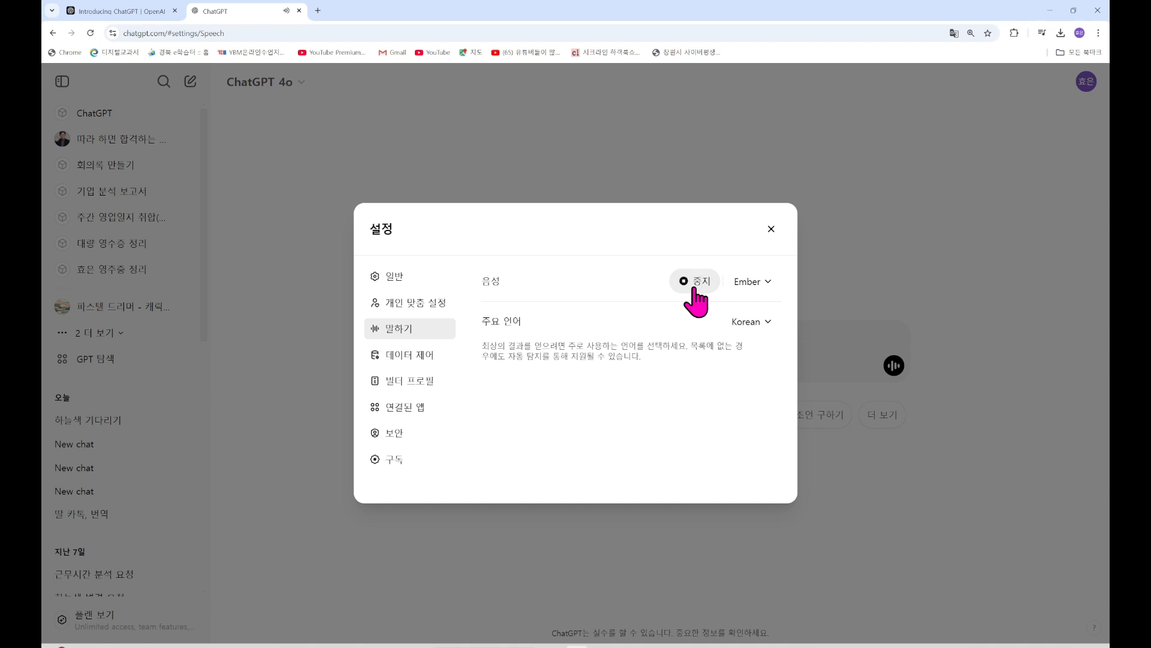
{"action": "left_click", "coordinate": [767, 284]}
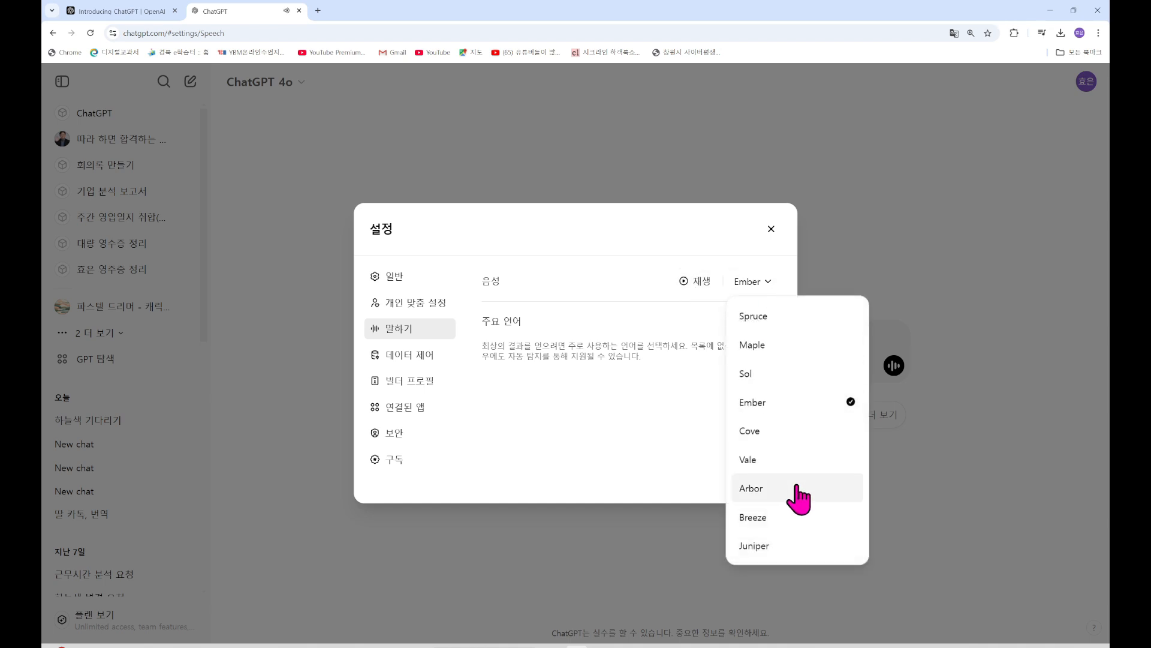
{"action": "left_click", "coordinate": [781, 546]}
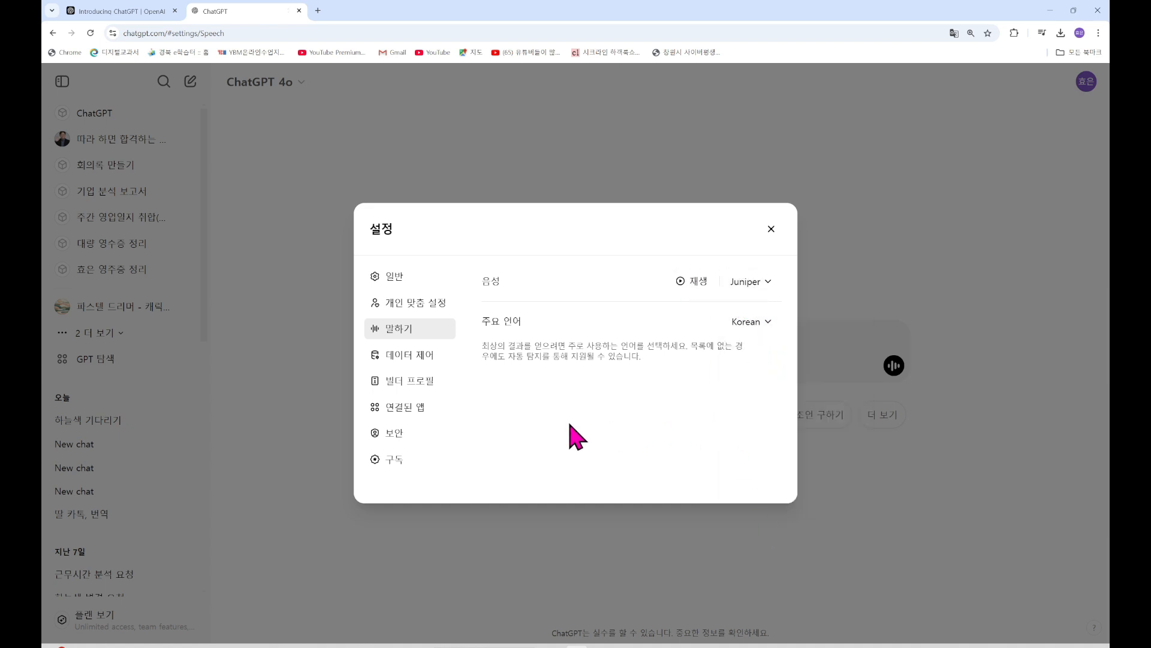
On 데이터 제어, toggle 모두를 위한 모델 개선 on then off and confirm with 완료
{"action": "left_click", "coordinate": [425, 359]}
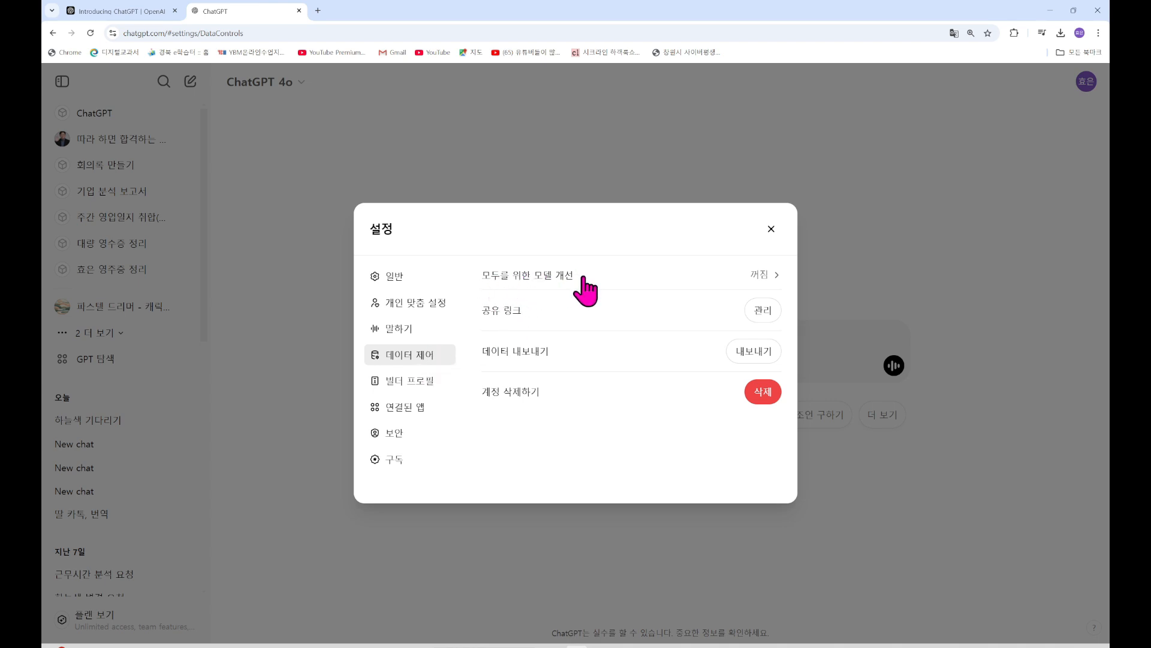
{"action": "left_click", "coordinate": [765, 288]}
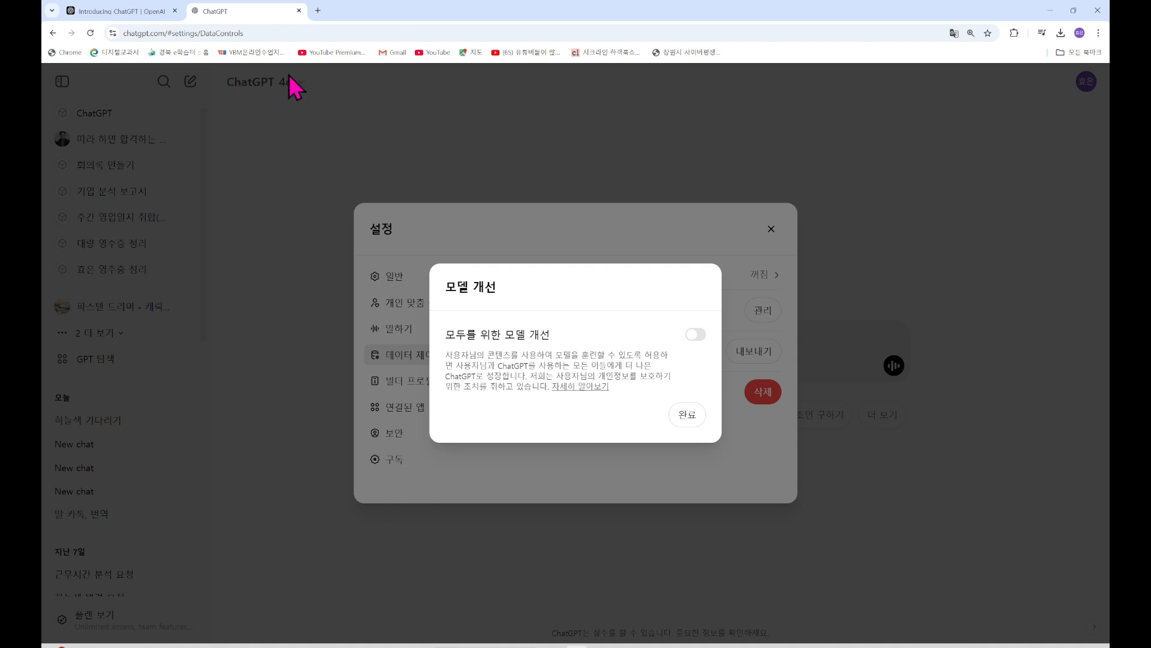
{"action": "left_click", "coordinate": [697, 335]}
{"action": "left_click", "coordinate": [695, 335]}
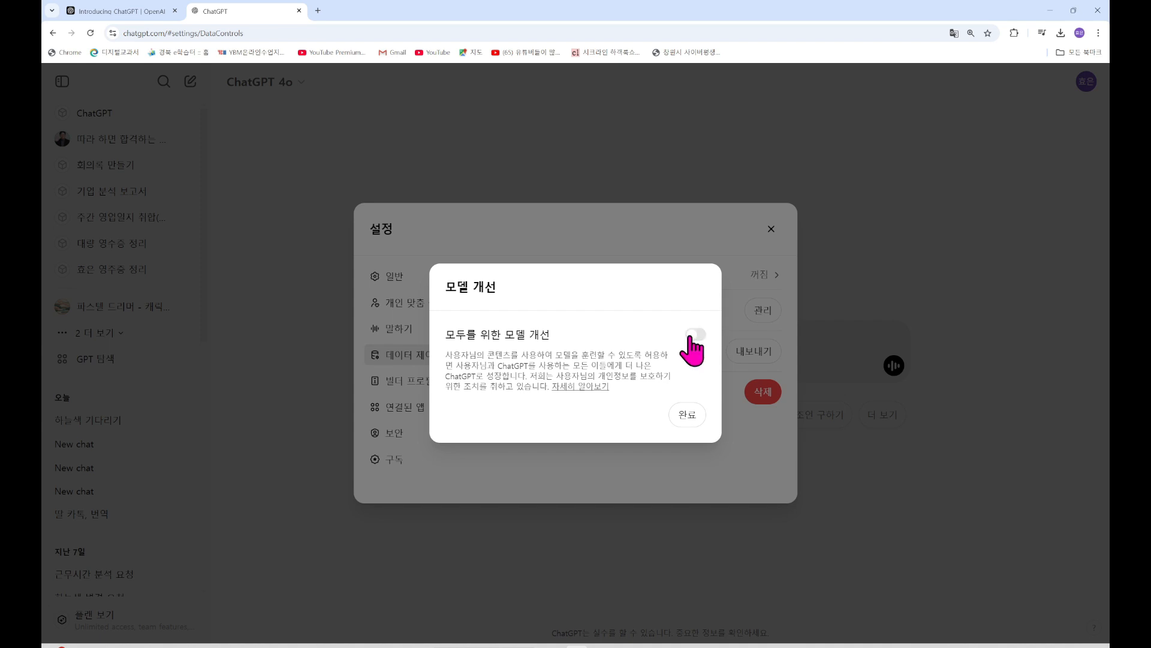
{"action": "left_click", "coordinate": [688, 415]}
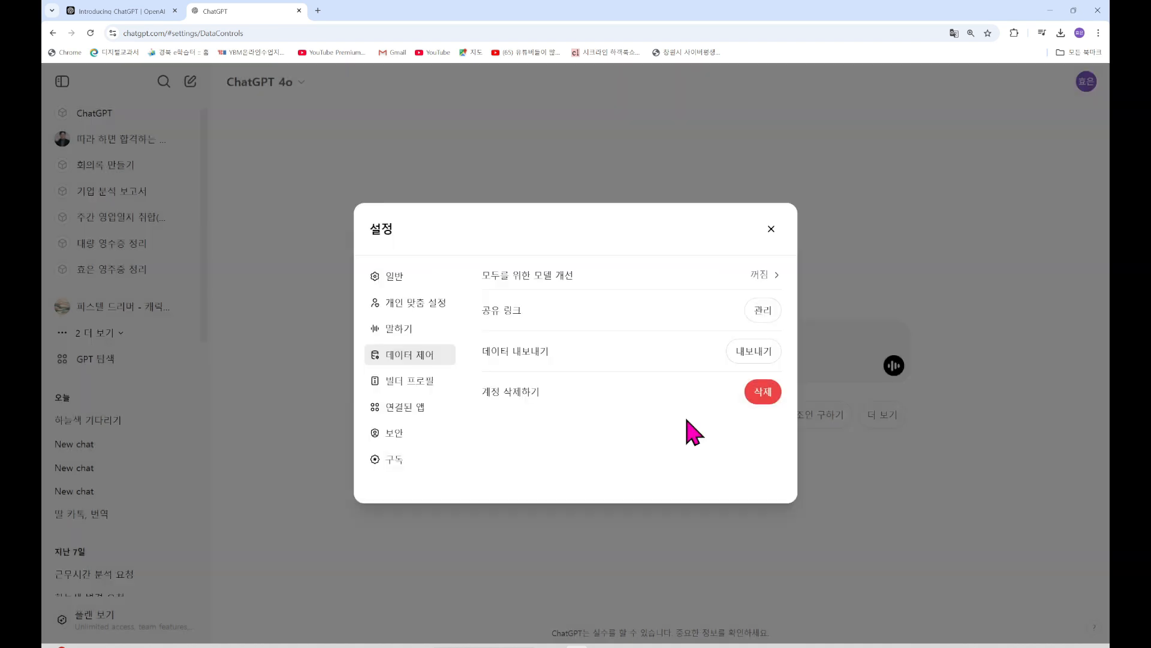
Browse the 빌더 프로필 and 연결된 앱 pages, ending on 보안 with multi-factor authentication
{"action": "left_click", "coordinate": [404, 389]}
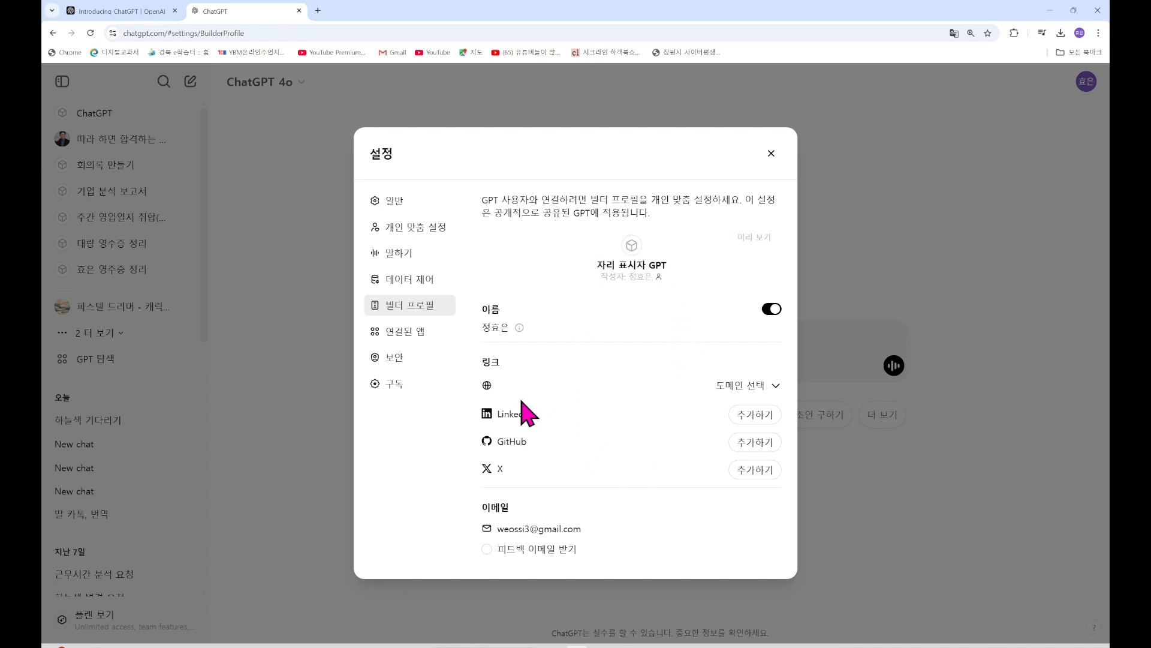
{"action": "left_click", "coordinate": [415, 334]}
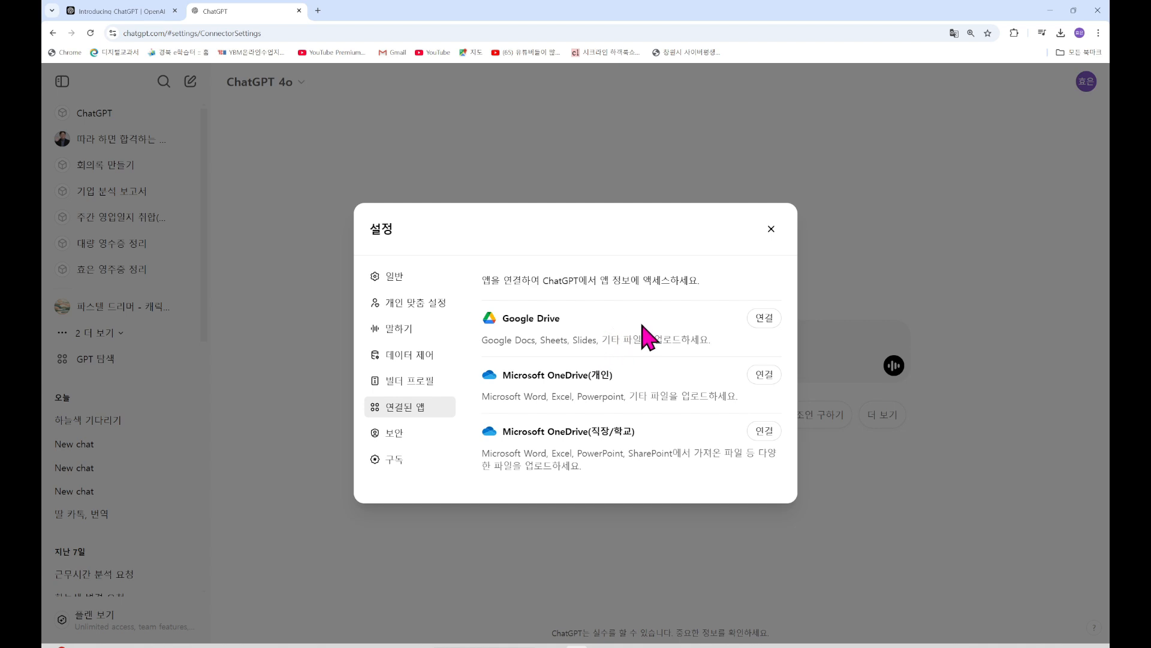
{"action": "left_click", "coordinate": [396, 441]}
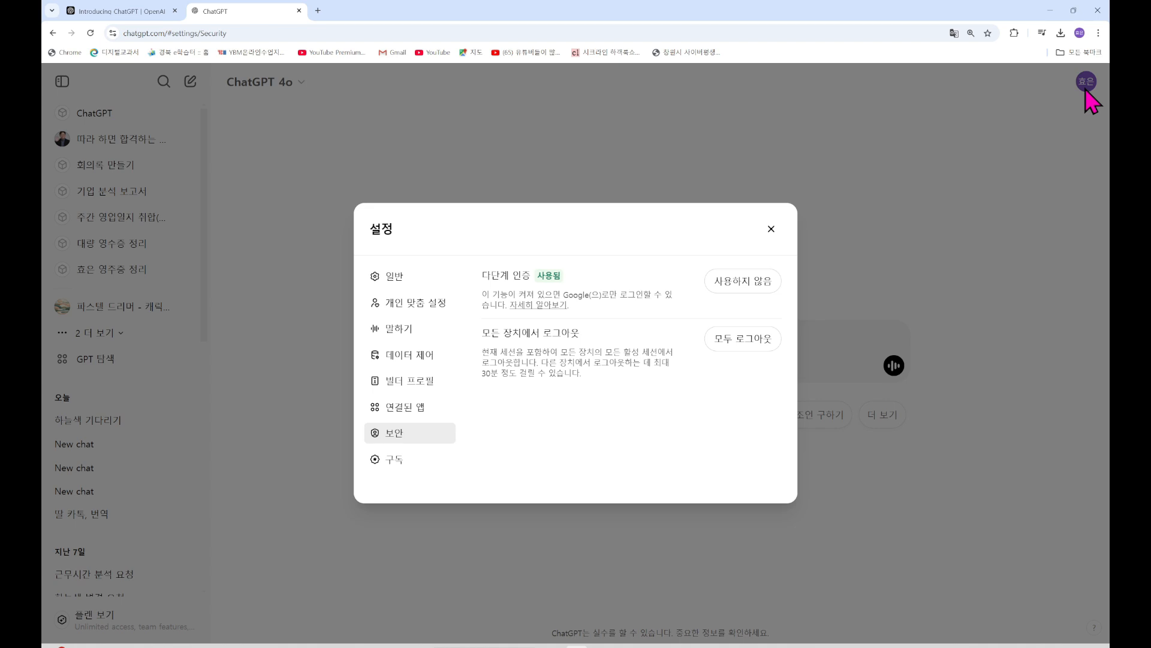
Reopen 설정 from the avatar menu and move from 보안 to the 구독 page
{"action": "left_click", "coordinate": [772, 230]}
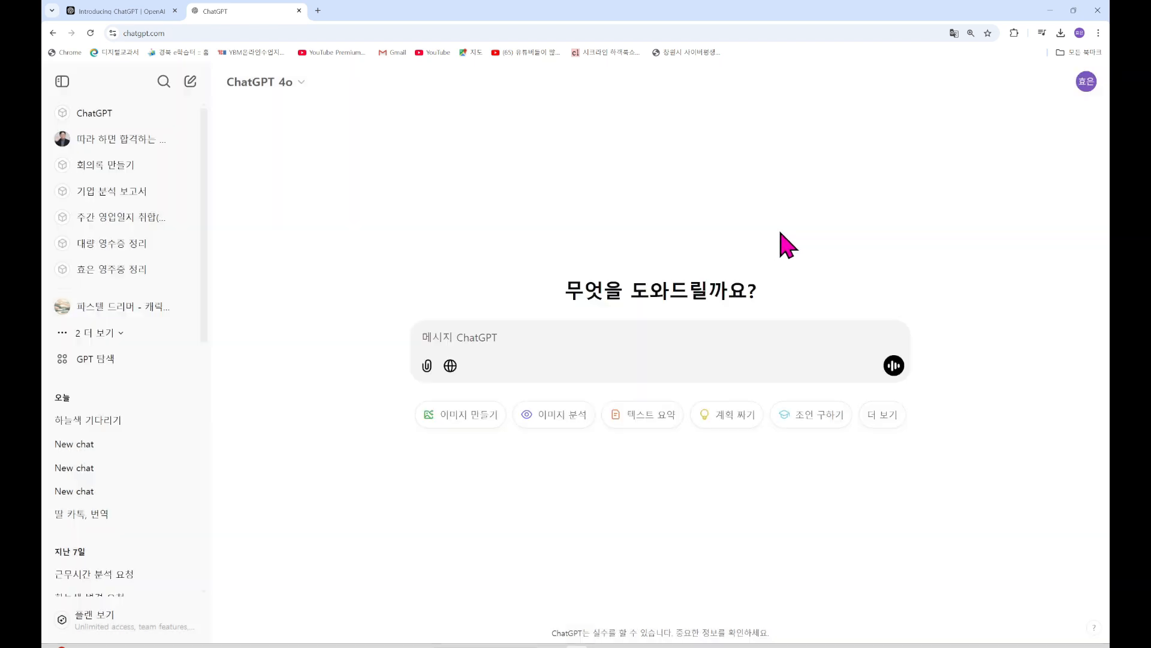
{"action": "left_click", "coordinate": [1086, 83]}
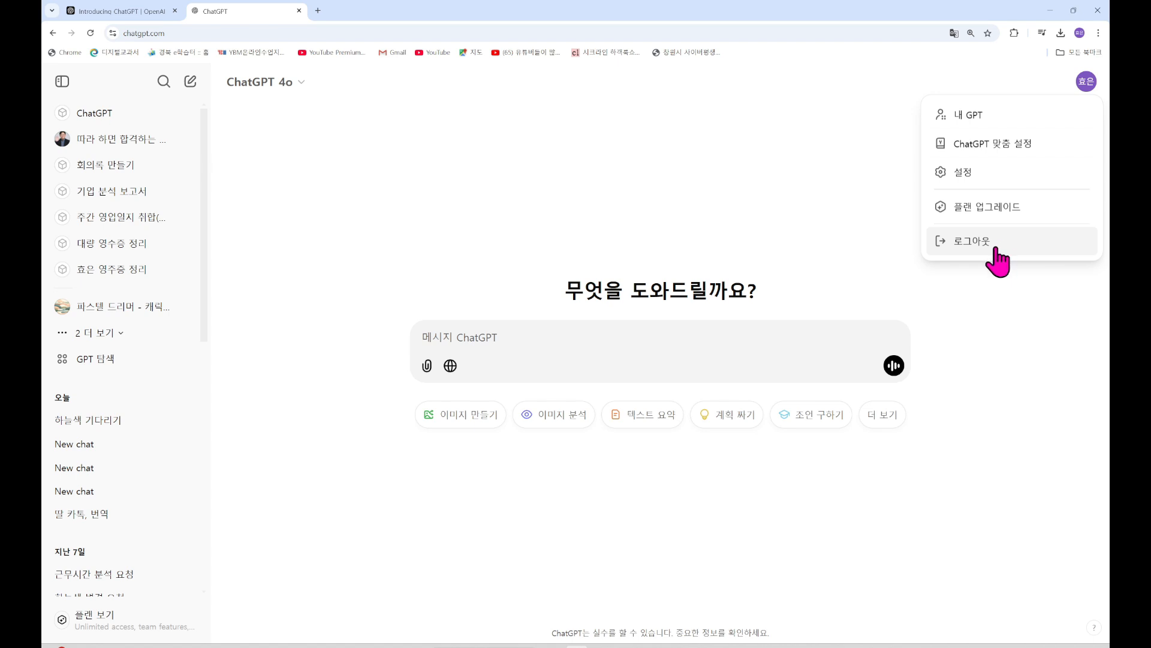
{"action": "left_click", "coordinate": [967, 174]}
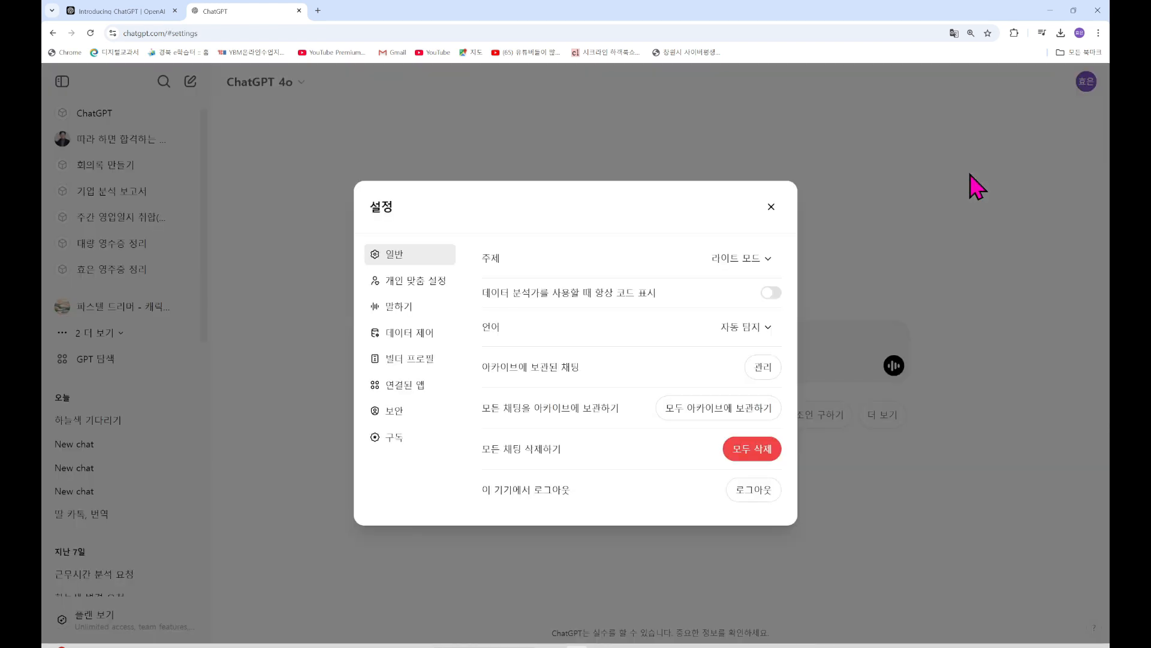
{"action": "left_click", "coordinate": [390, 429]}
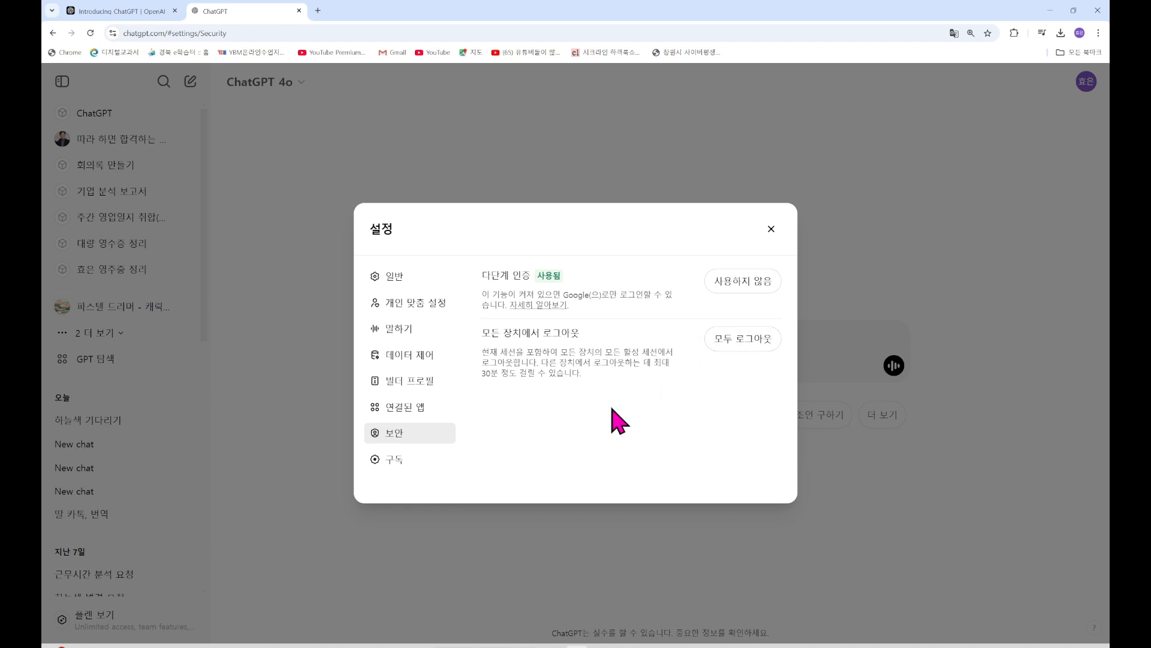
{"action": "left_click", "coordinate": [393, 461]}
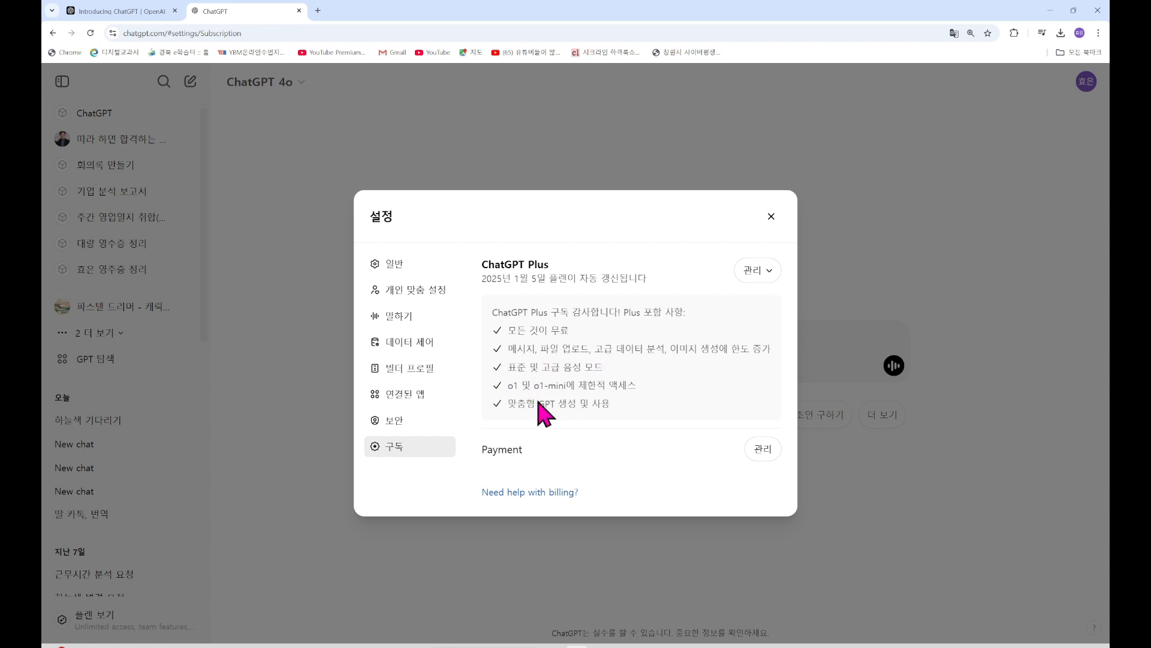
Close the 설정 dialog, leaving the empty GPT-4o chat greeting '무엇을 도와드릴까요?'
{"action": "left_click", "coordinate": [779, 220]}
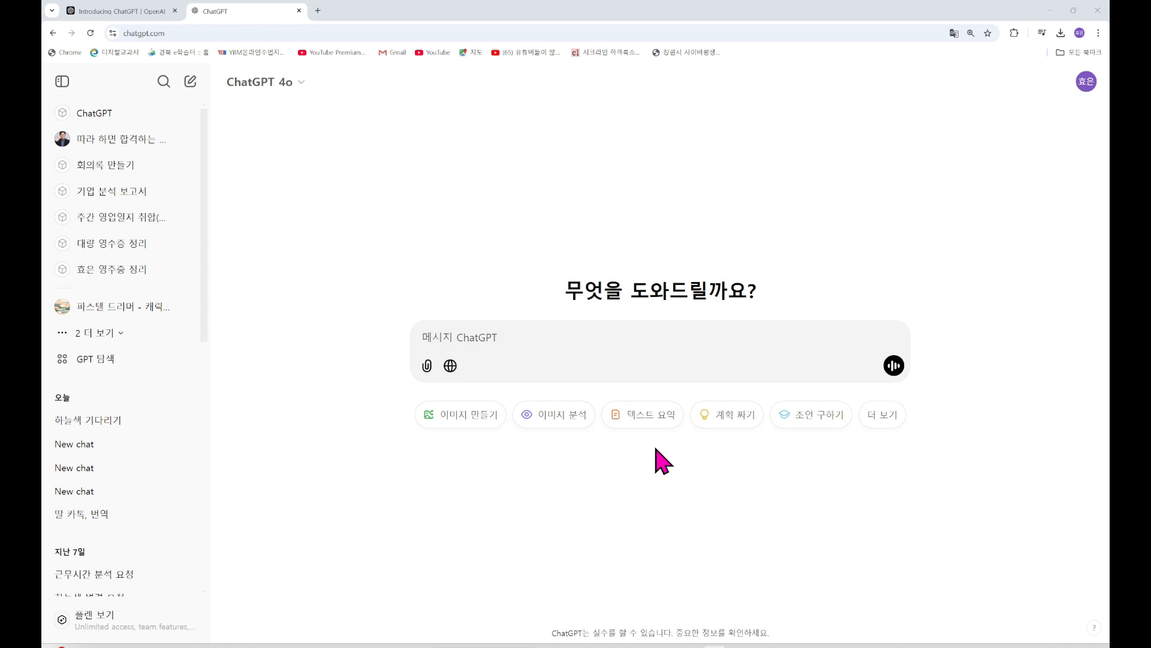
Ask ChatGPT whether it knows the 더네일 shop in 포항 양덕동
{"action": "left_click", "coordinate": [499, 339]}
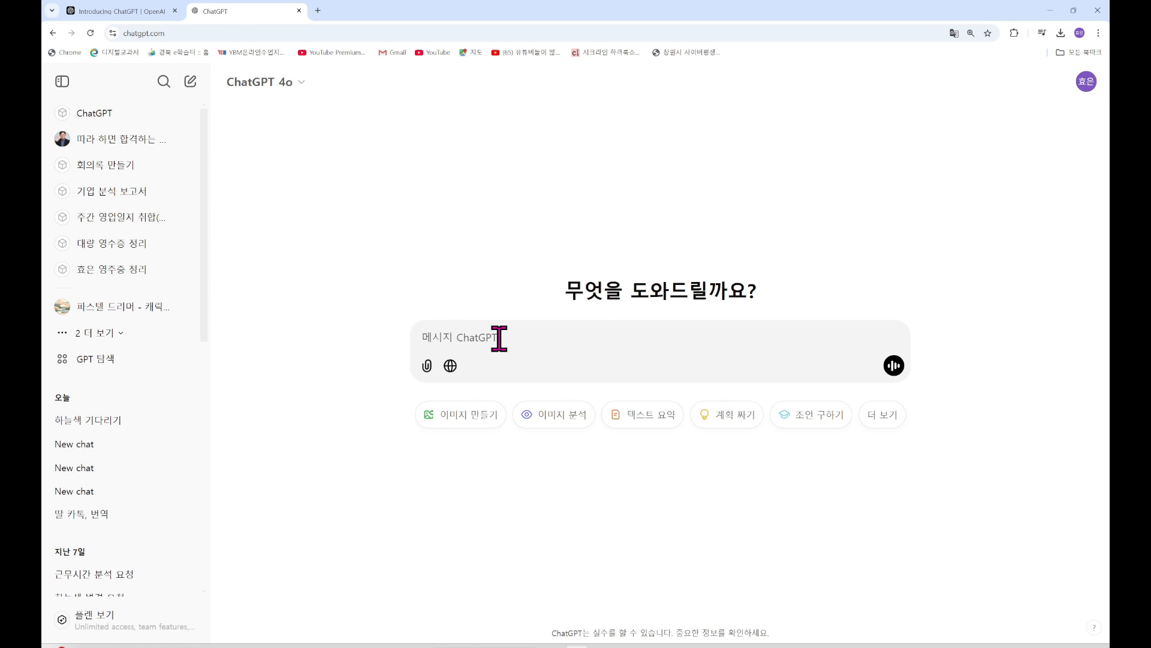
{"action": "type", "text": "안"}
{"action": "type", "text": "녕 ㄴㅓ"}
{"action": "type", "text": " 포해"}
{"action": "type", "text": "ㅇ"}
{"action": "type", "text": "ㅣ"}
{"action": "key", "text": "BackSpace"}
{"action": "type", "text": "양덕동에"}
{"action": "type", "text": " 더네일 섀"}
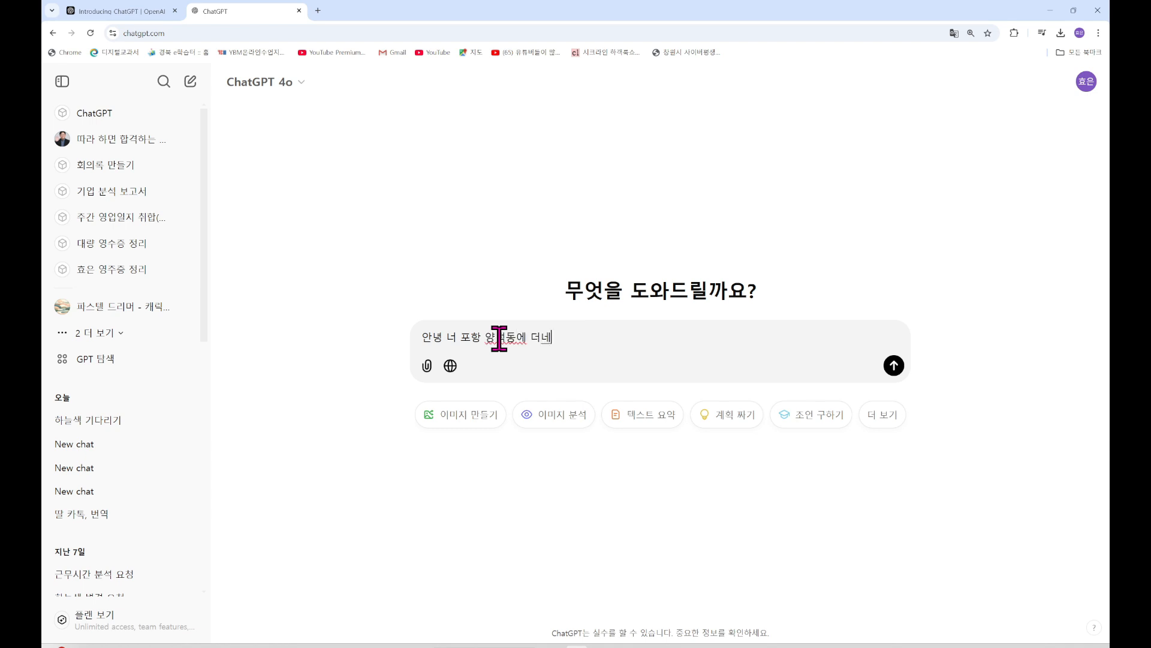
{"action": "type", "text": "ㅂ을 알ㅇ"}
{"action": "type", "text": " 있어?"}
{"action": "key", "text": "Return"}
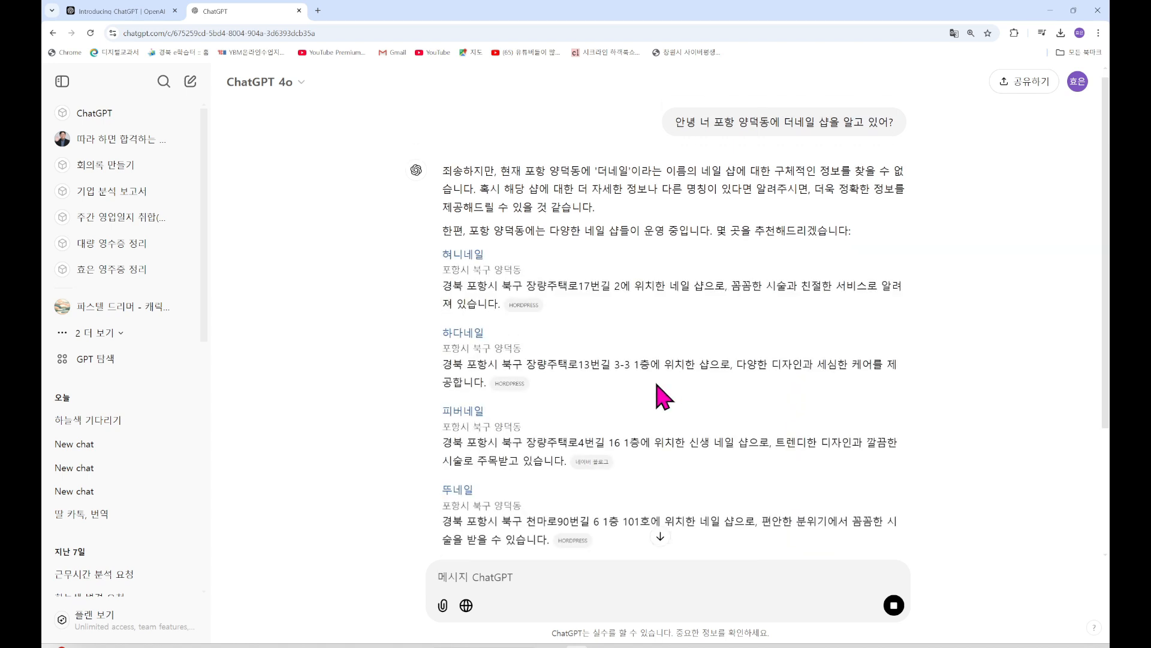
Send a three-line follow-up: the shop is 더네일, located in 양덕, doing nail art
{"action": "left_click", "coordinate": [504, 587]}
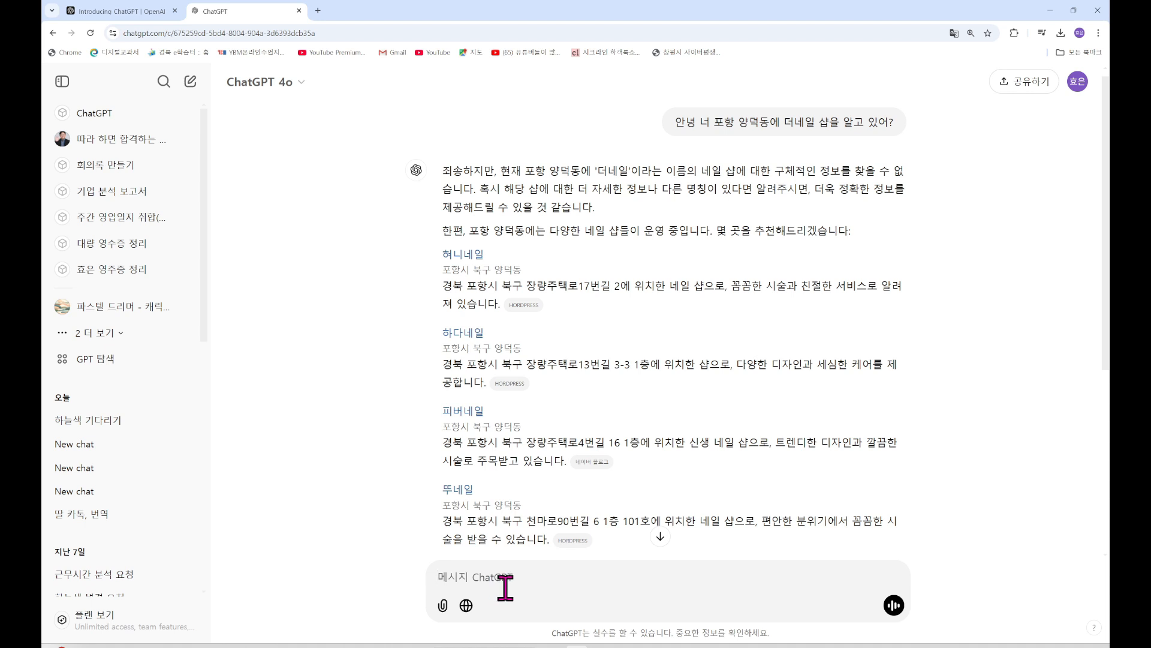
{"action": "type", "text": "더ㄴ"}
{"action": "type", "text": "네일이고"}
{"action": "key", "text": "shift+Return"}
{"action": "type", "text": "위"}
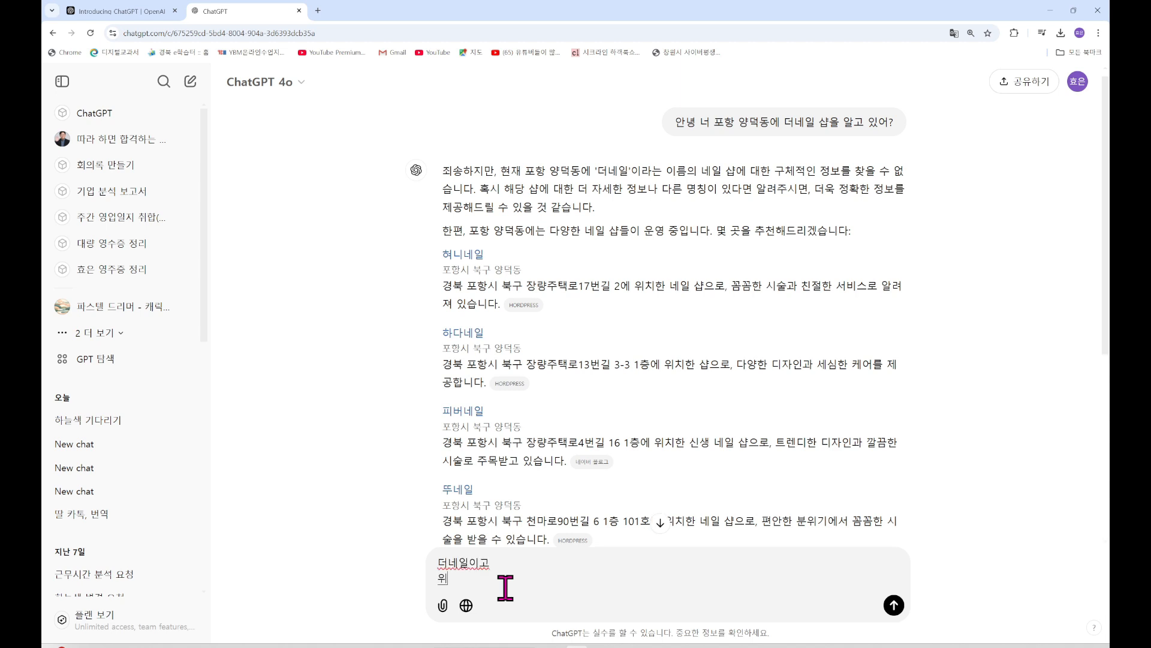
{"action": "type", "text": "치는 양덕에 있어."}
{"action": "key", "text": "shift+Return"}
{"action": "type", "text": "네이"}
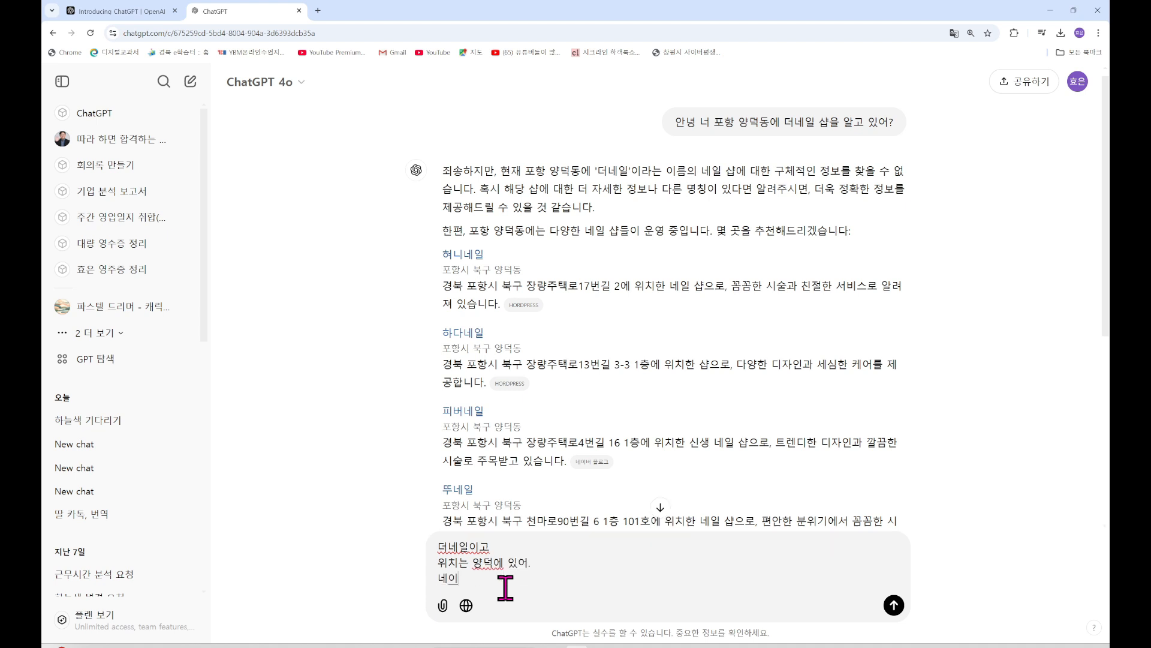
{"action": "type", "text": "ㄹ아트, 네일림ㅇ"}
{"action": "key", "text": "Return"}
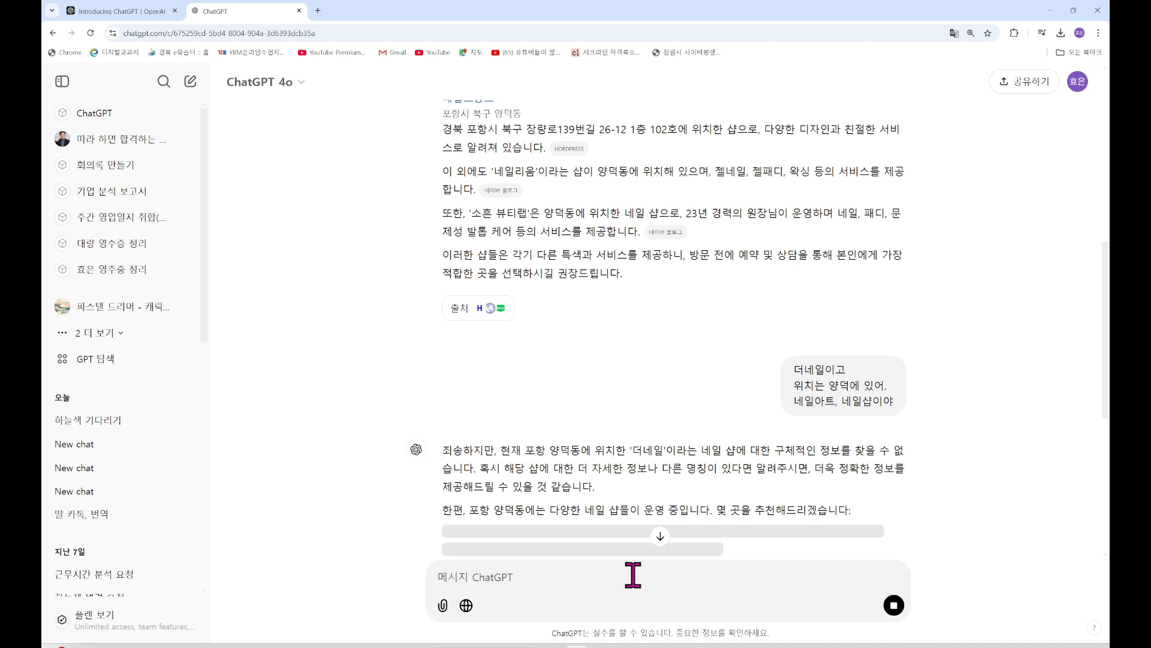
Reply '아니 내 샵이 더네일이니까' to insist 더네일 is your own shop
{"action": "type", "text": "아니"}
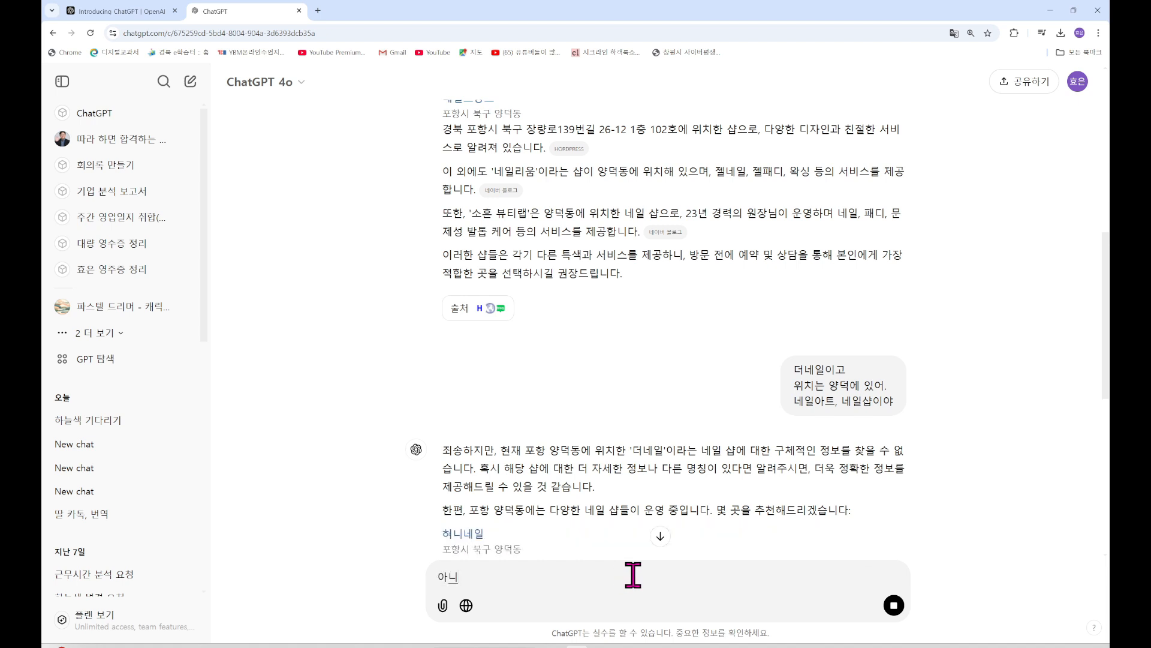
{"action": "type", "text": " 내 샵이 더네일이"}
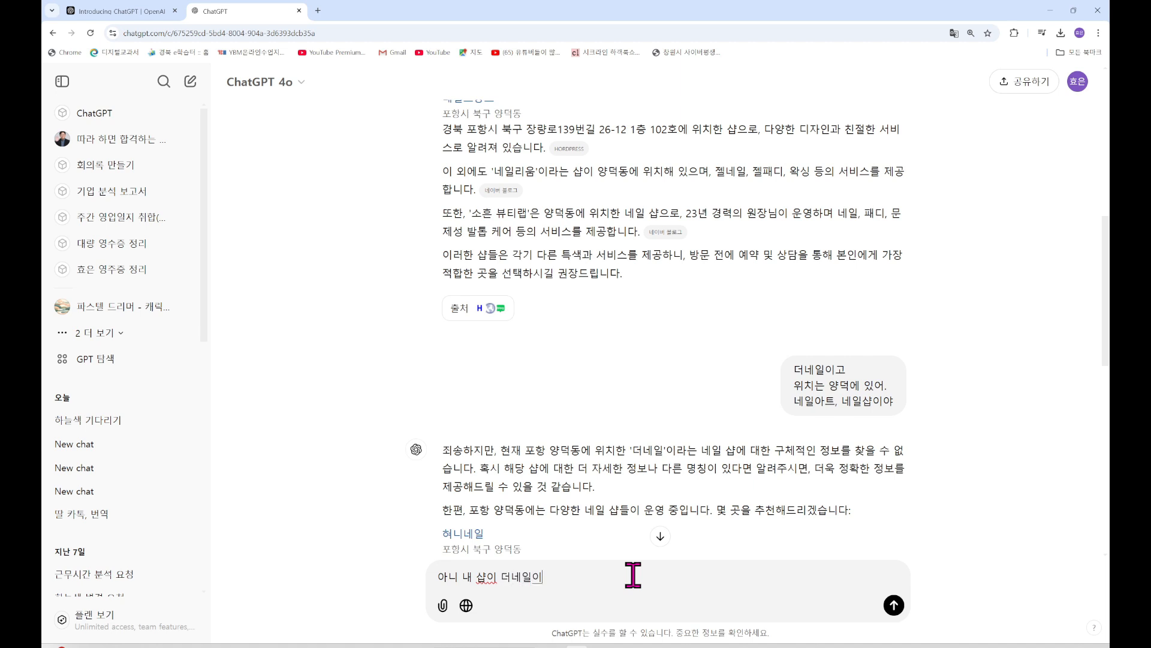
{"action": "type", "text": "이나"}
{"action": "key", "text": "BackSpace"}
{"action": "key", "text": "BackSpace"}
{"action": "type", "text": "ㄱ깨"}
{"action": "key", "text": "Return"}
Select the stray character in the message box and scroll through the reply listing other nail shops
{"action": "type", "text": "ㄴ"}
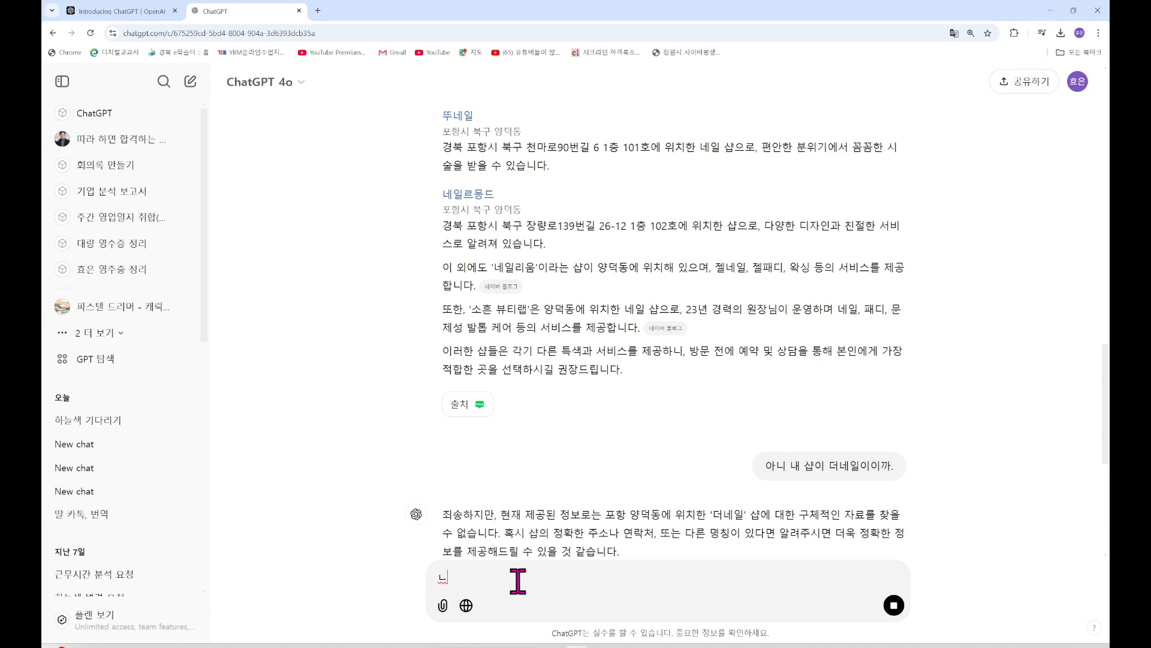
{"action": "left_click_drag", "start_coordinate": [488, 581], "coordinate": [398, 596]}
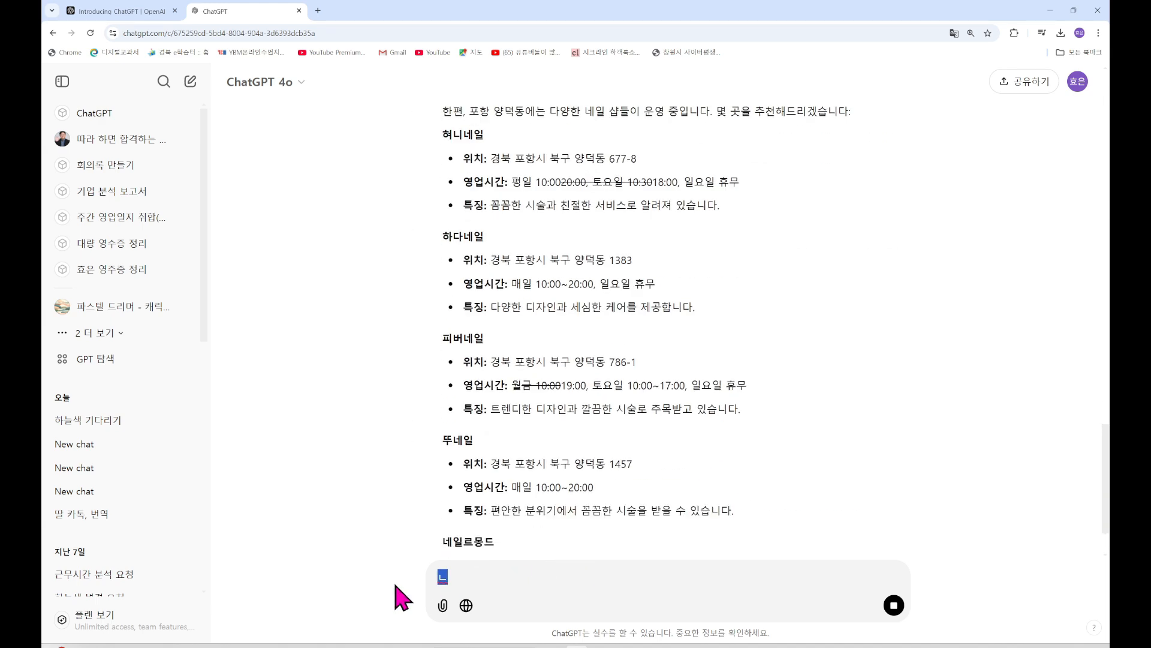
{"action": "scroll", "coordinate": [588, 428], "scroll_direction": "up", "scroll_amount": 5}
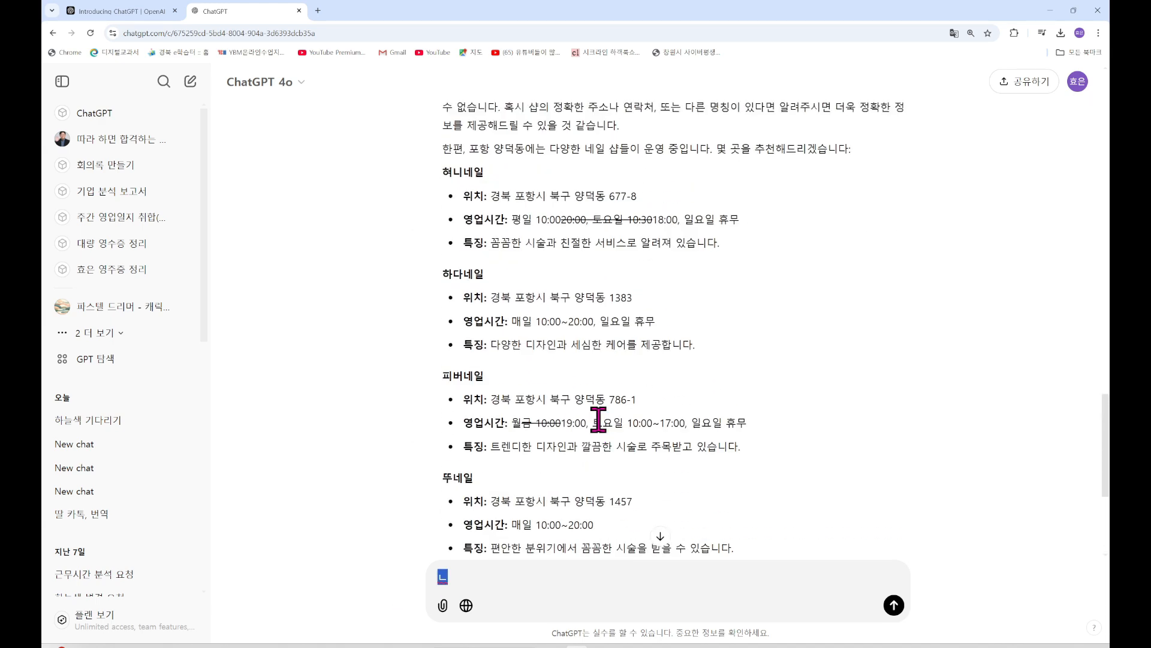
{"action": "scroll", "coordinate": [598, 420], "scroll_direction": "up", "scroll_amount": 7}
{"action": "scroll", "coordinate": [599, 421], "scroll_direction": "down", "scroll_amount": 4}
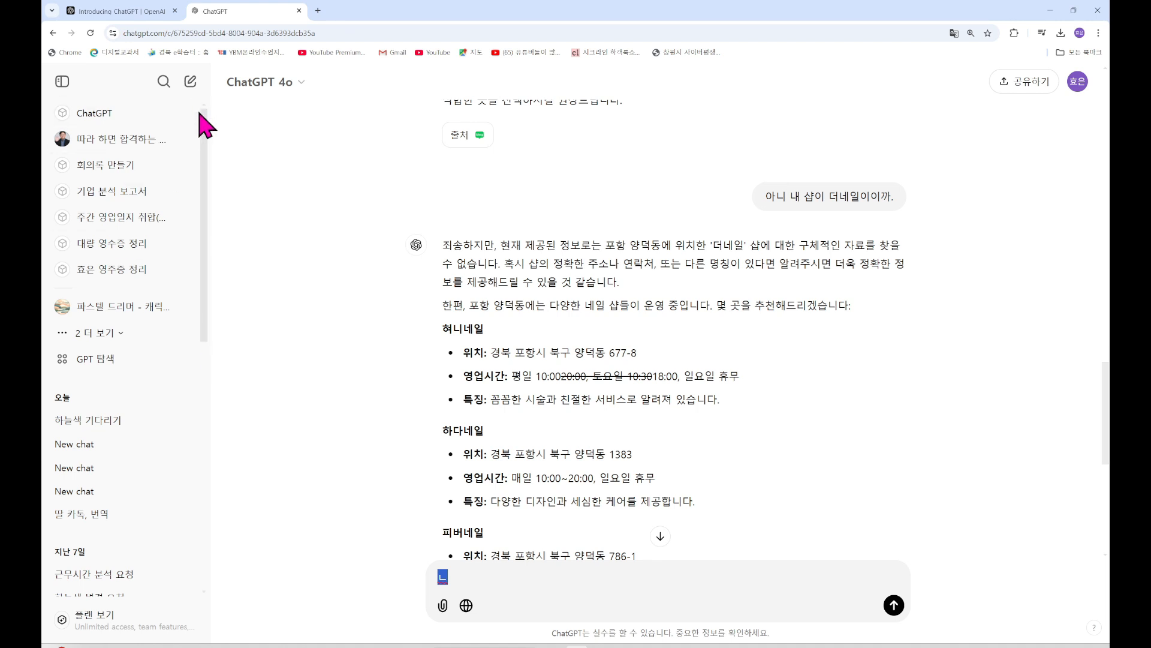
In a new chat, write that you run a nail shop named 더네일 in 포항 양덕동
{"action": "left_click", "coordinate": [191, 84]}
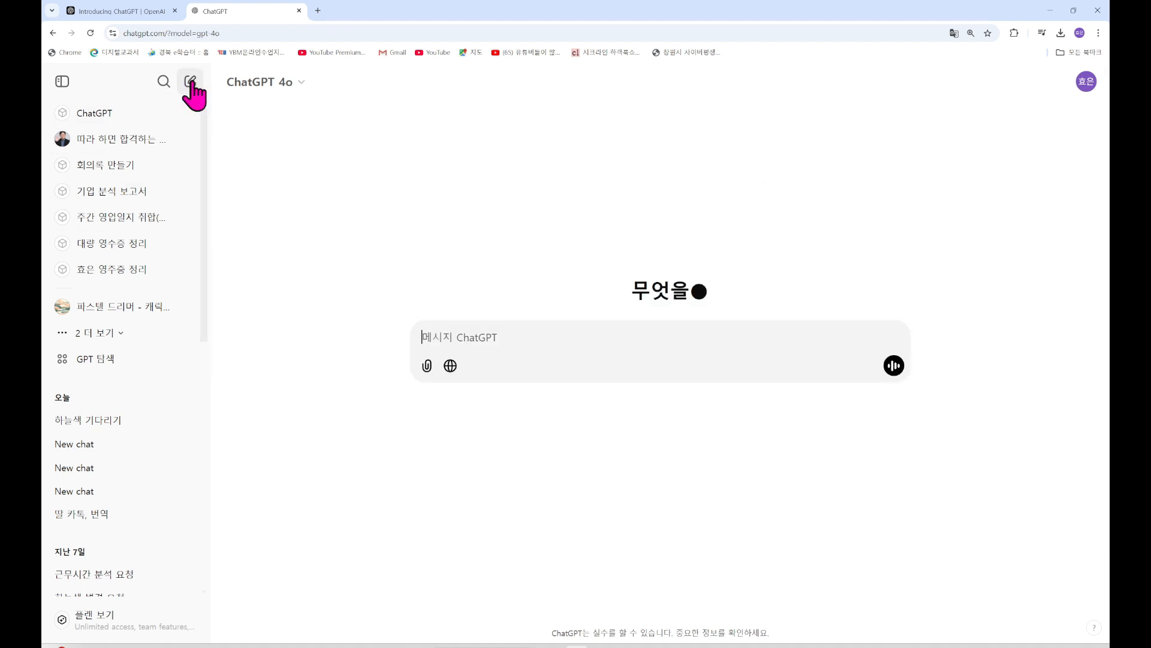
{"action": "type", "text": "나는 네일"}
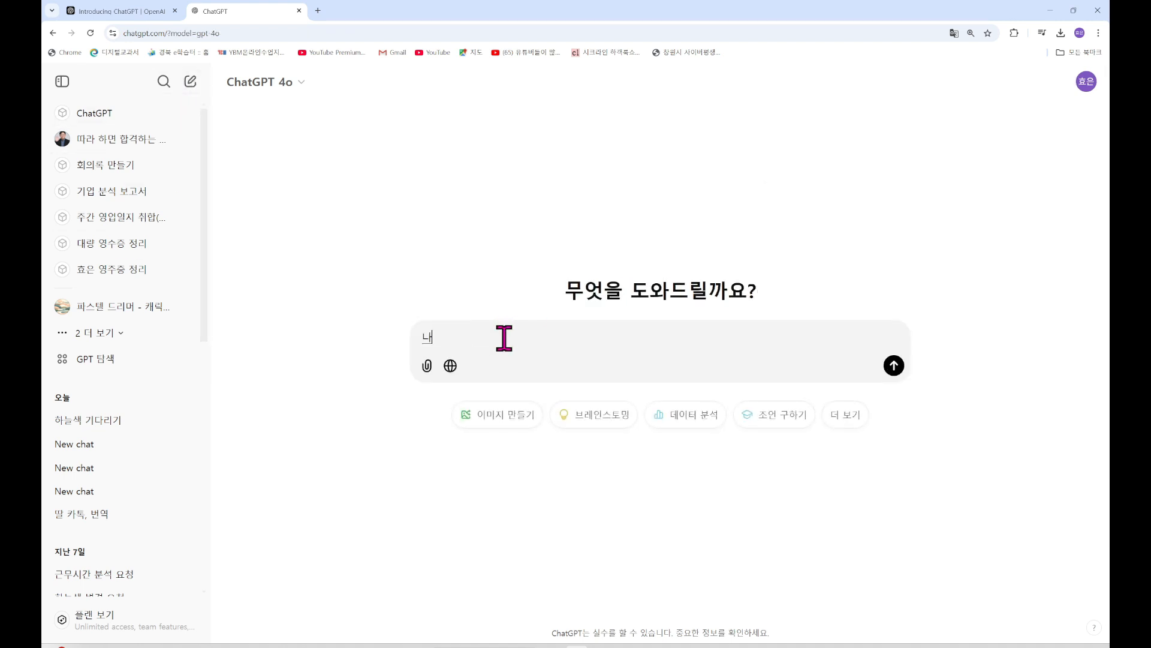
{"action": "type", "text": "샵을 하고 이있어."}
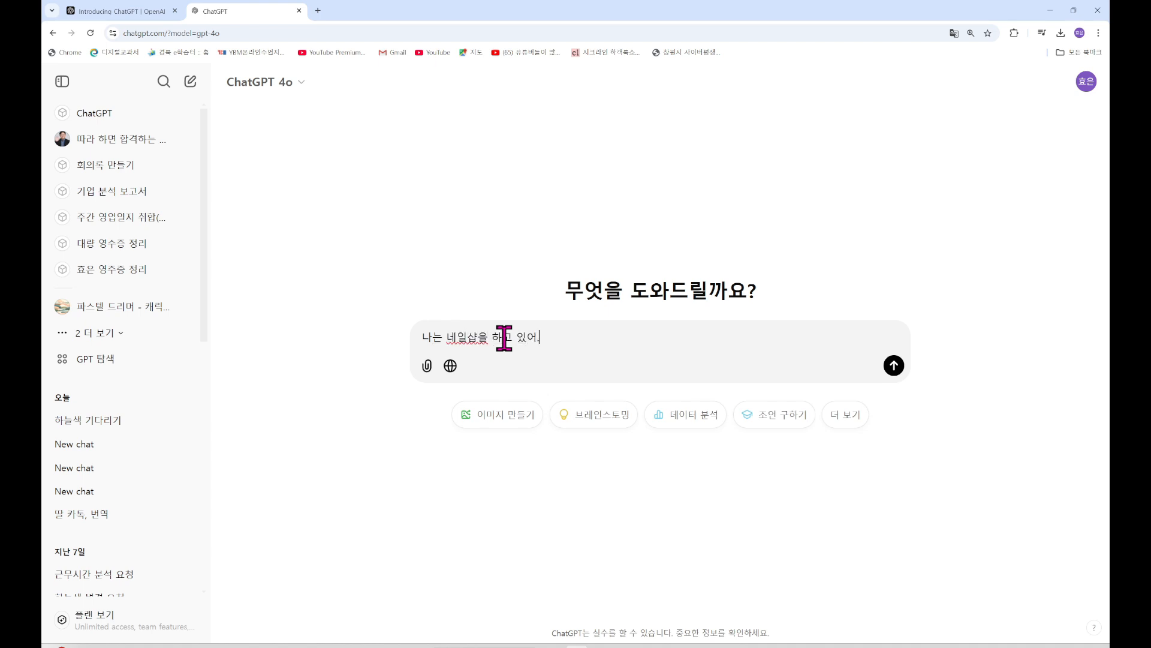
{"action": "key", "text": "shift+Return"}
{"action": "type", "text": "이름"}
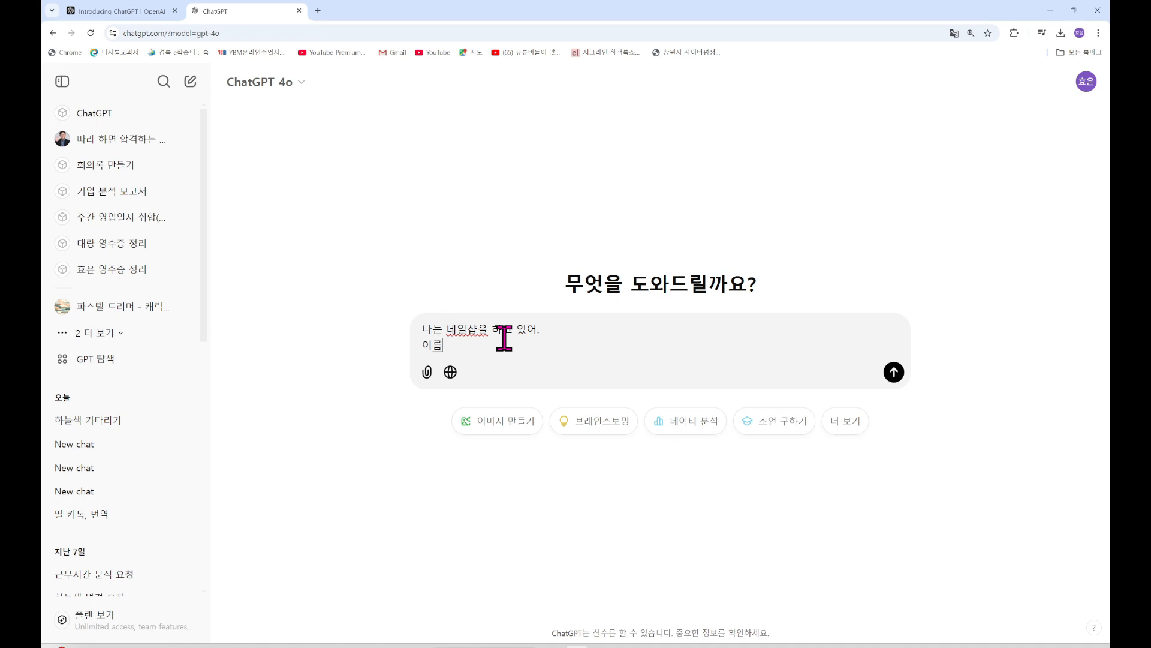
{"action": "type", "text": "은 더네일잉"}
{"action": "type", "text": "야"}
{"action": "key", "text": "shift+Return"}
{"action": "type", "text": "포항"}
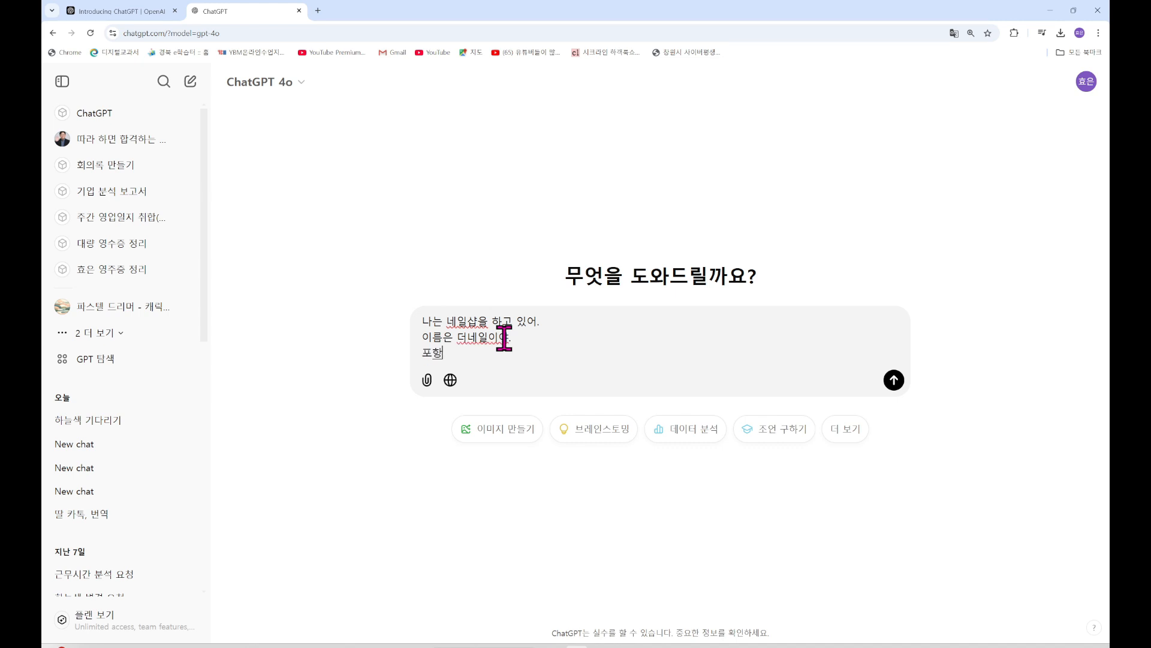
{"action": "type", "text": " 양"}
{"action": "type", "text": "덕동에 우"}
{"action": "type", "text": "ㅣ치하"}
{"action": "key", "text": "BackSpace"}
{"action": "key", "text": "BackSpace"}
{"action": "key", "text": "BackSpace"}
{"action": "key", "text": "BackSpace"}
{"action": "type", "text": "위"}
{"action": "type", "text": "지"}
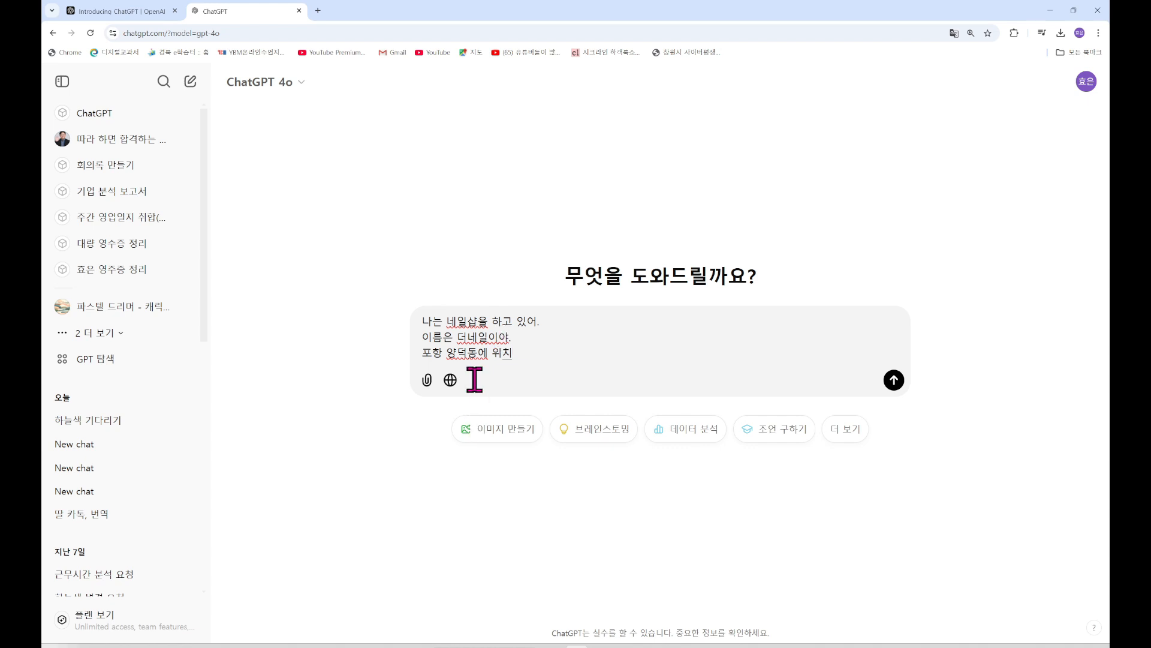
Add the landmark '삼성쉐르빌 앞' to the location line and send the shop introduction
{"action": "left_click", "coordinate": [477, 353]}
{"action": "type", "text": "삼ㅅ"}
{"action": "type", "text": "성쉐르빌"}
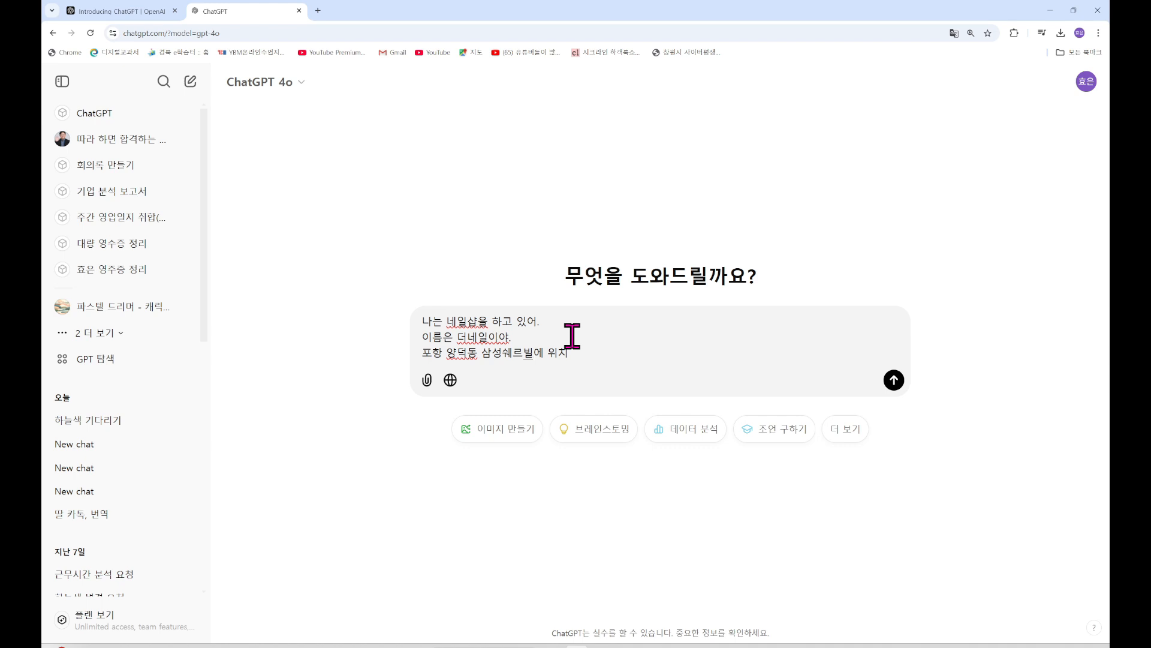
{"action": "type", "text": " 앞"}
{"action": "left_click", "coordinate": [601, 354]}
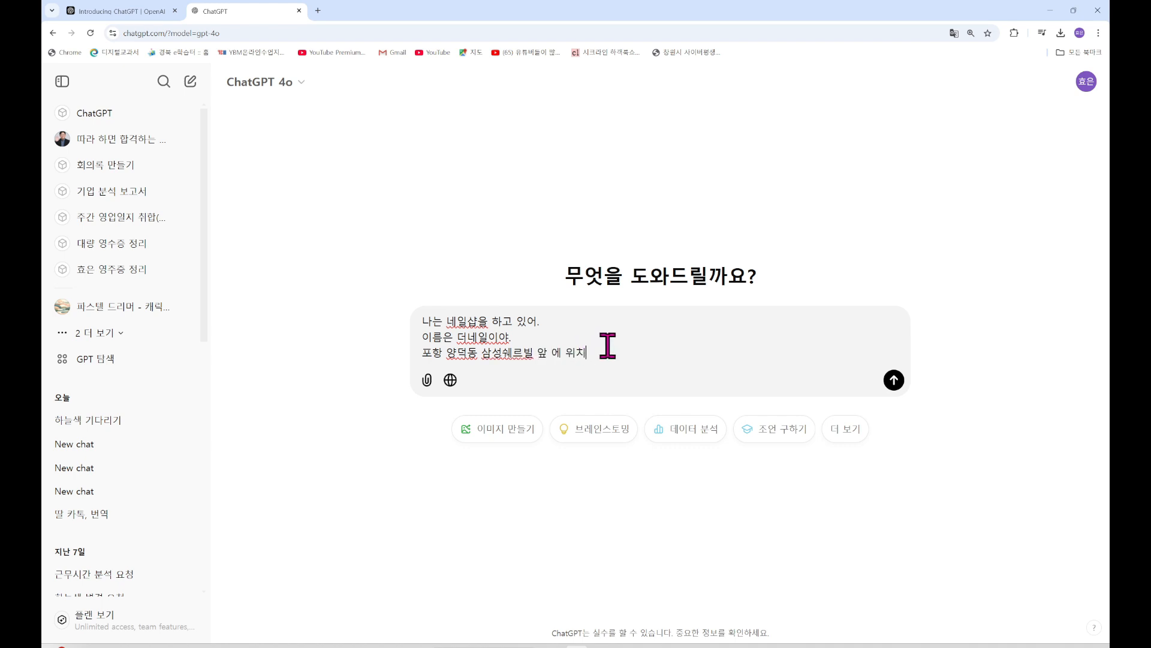
{"action": "type", "text": "하고"}
{"action": "key", "text": "shift+Return"}
{"action": "type", "text": "네이"}
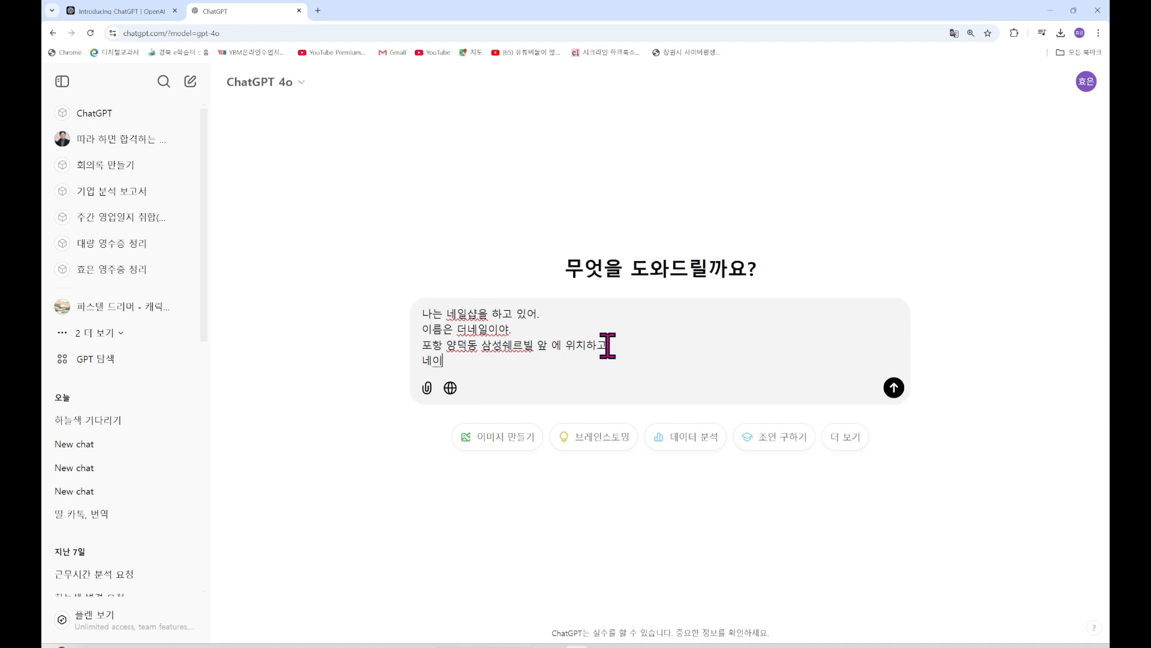
{"action": "type", "text": "일아트, 네"}
{"action": "key", "text": "BackSpace"}
{"action": "key", "text": "BackSpace"}
{"action": "key", "text": "BackSpace"}
{"action": "key", "text": "BackSpace"}
{"action": "key", "text": "BackSpace"}
{"action": "key", "text": "BackSpace"}
{"action": "key", "text": "BackSpace"}
{"action": "key", "text": "BackSpace"}
{"action": "type", "text": "있어."}
{"action": "key", "text": "Return"}
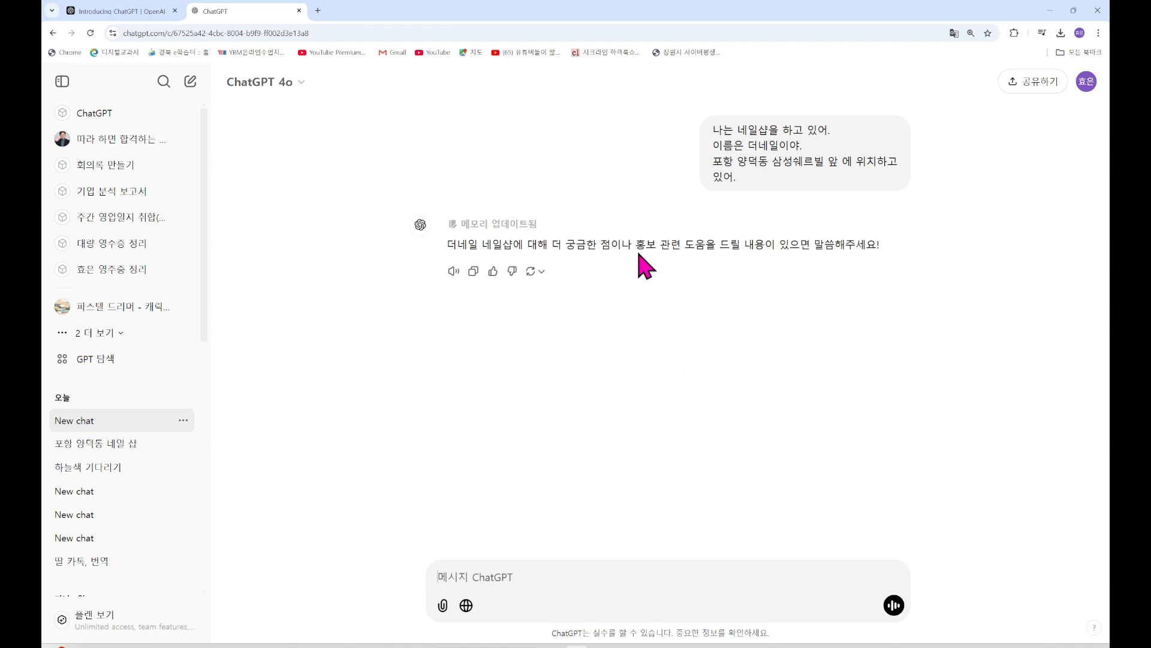
Request an Instagram post for a Christmas event discounting nails from 4만원 to 3만원
{"action": "left_click", "coordinate": [503, 568]}
{"action": "type", "text": "이"}
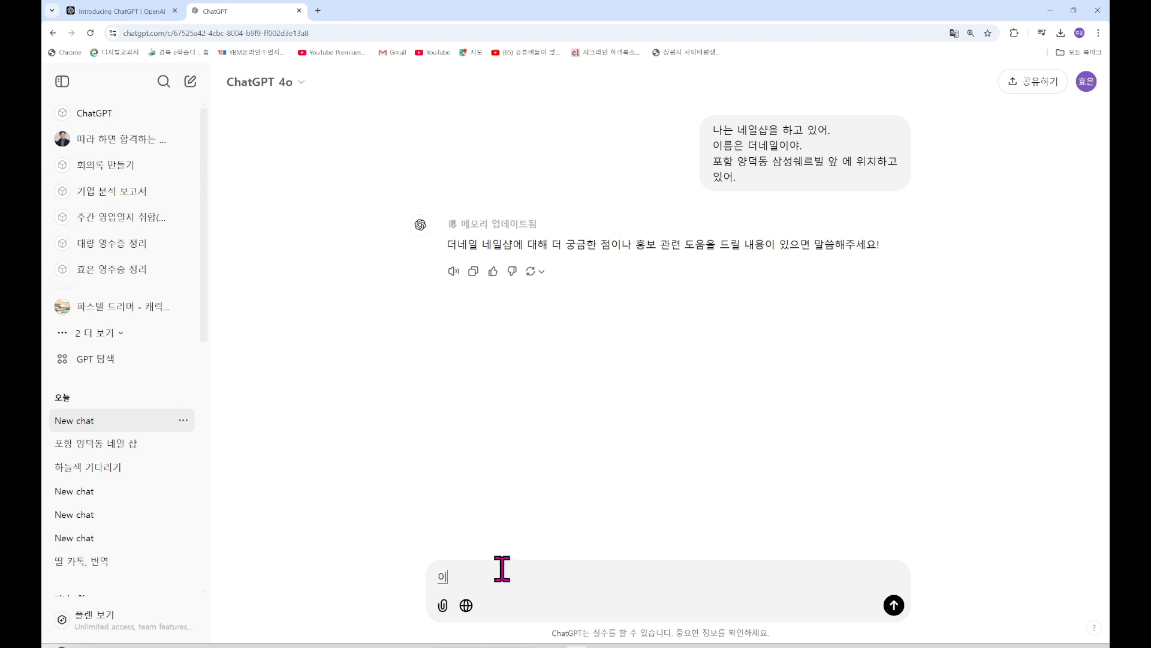
{"action": "type", "text": "번에"}
{"action": "type", "text": "크리스마스"}
{"action": "key", "text": "BackSpace"}
{"action": "key", "text": "BackSpace"}
{"action": "type", "text": "마스 인"}
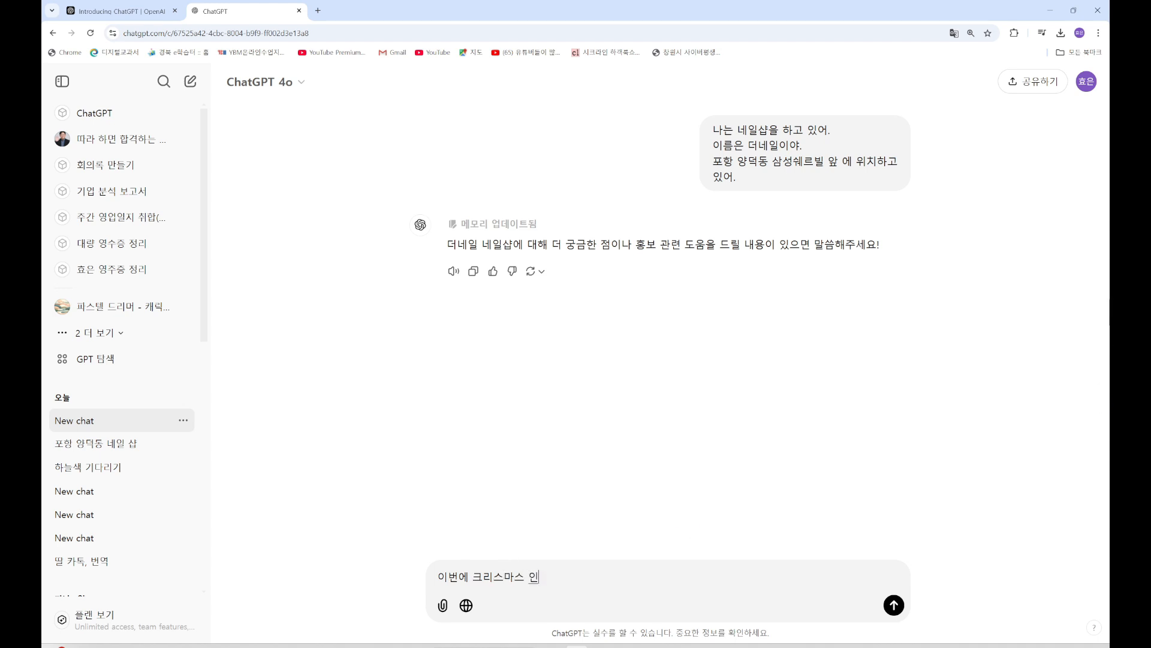
{"action": "key", "text": "BackSpace"}
{"action": "type", "text": "이벤트로"}
{"action": "key", "text": "shift+Return"}
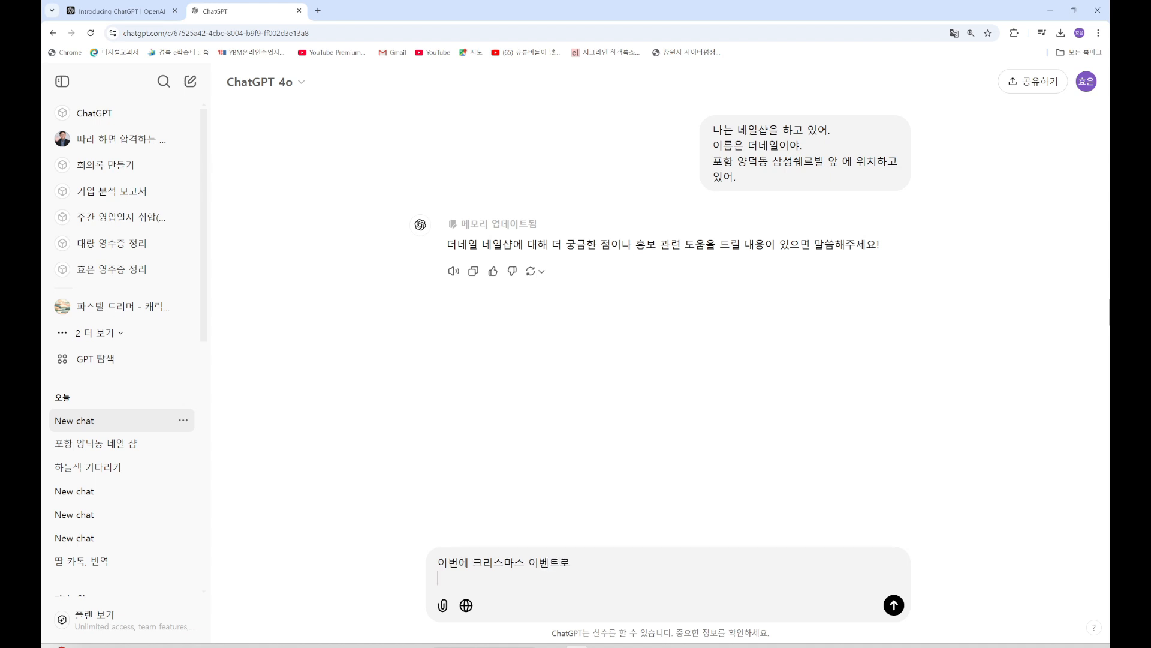
{"action": "type", "text": "네일 4만원을 3만원"}
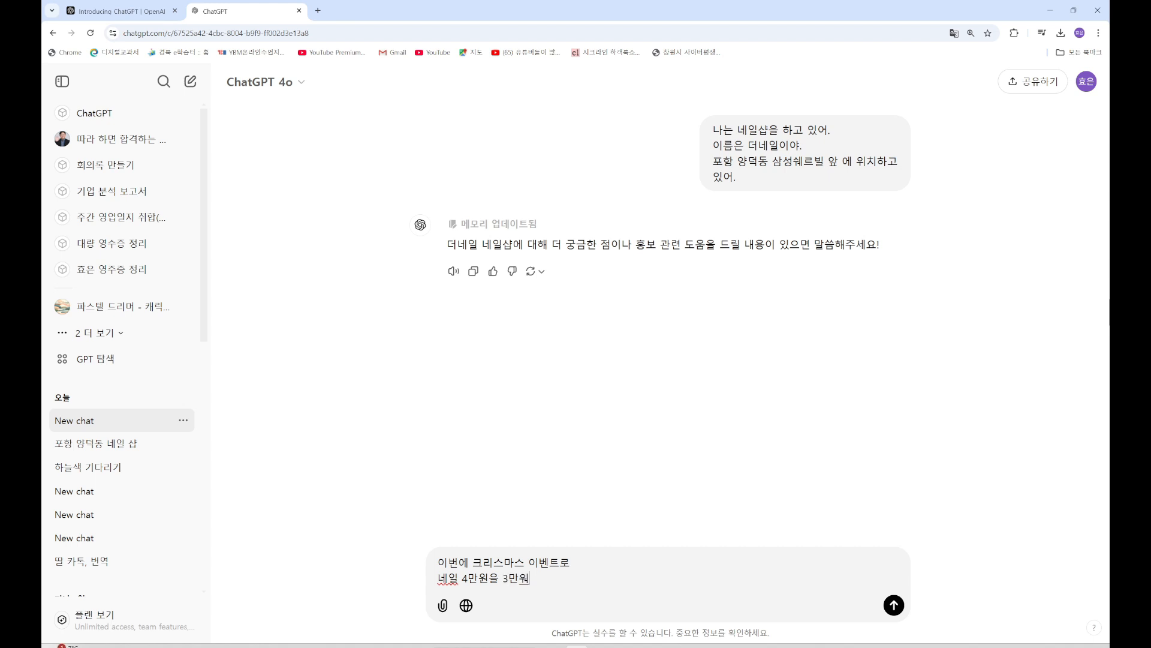
{"action": "type", "text": "으로 할인"}
{"action": "type", "text": "하려고 해.."}
{"action": "key", "text": "shift+Return"}
{"action": "type", "text": "인스타에 이"}
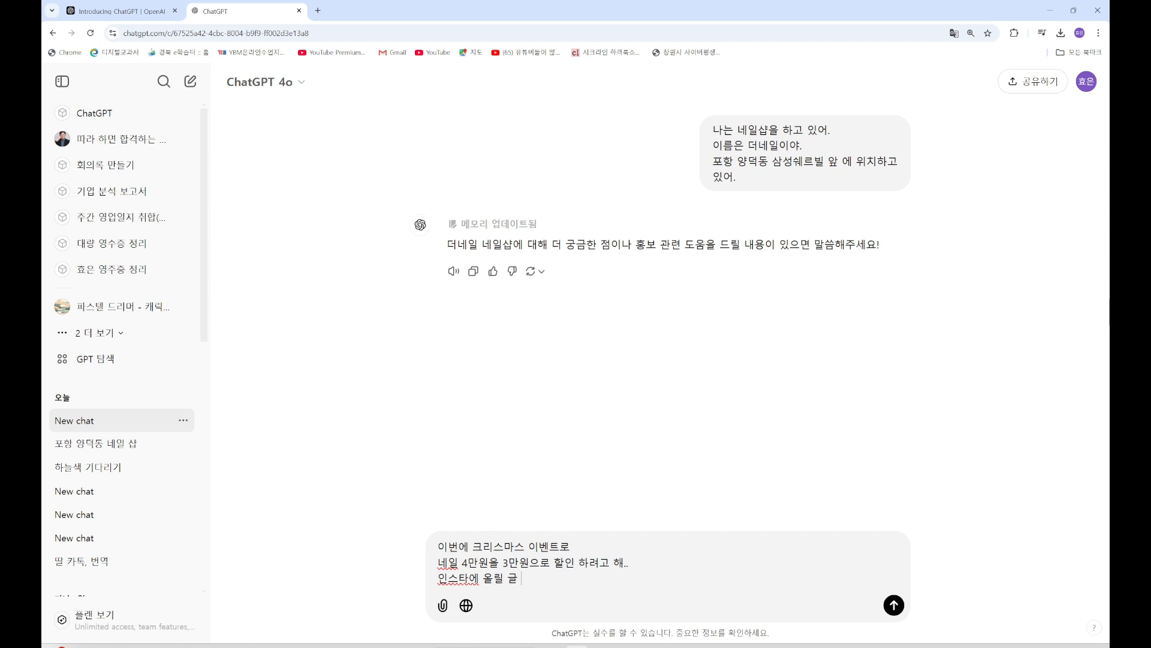
{"action": "type", "text": "릴 글 작성ㅎ"}
{"action": "key", "text": "Return"}
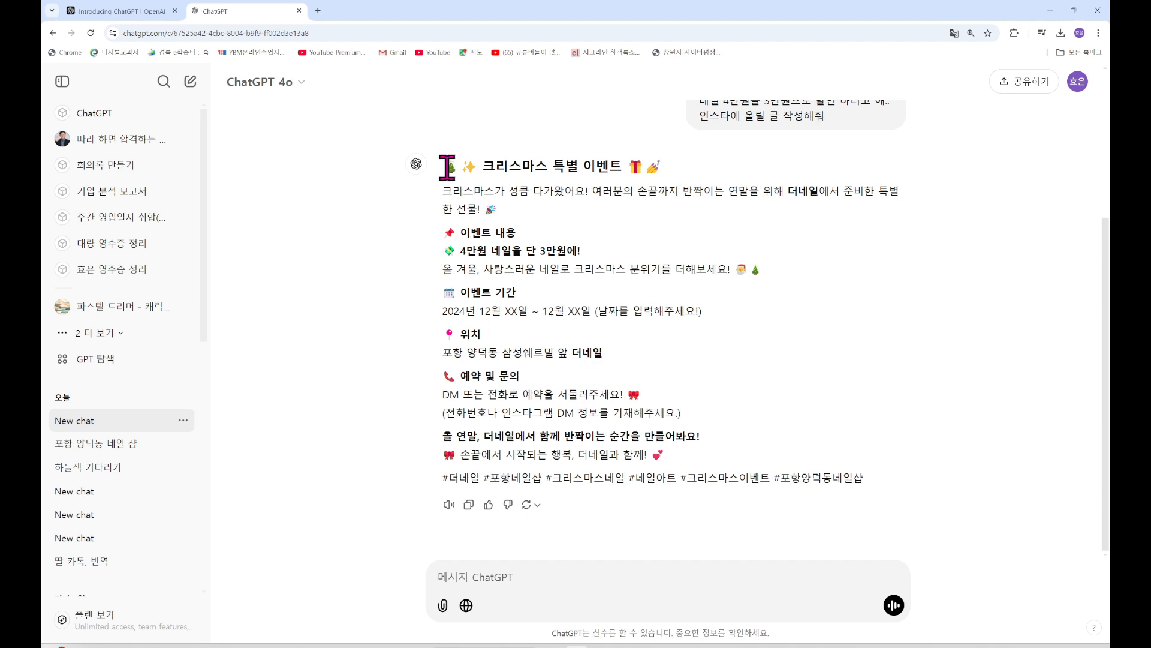
Ask '다시 2개만더' for two more versions of the Christmas event post
{"action": "left_click_drag", "start_coordinate": [445, 166], "coordinate": [869, 488]}
{"action": "left_click", "coordinate": [690, 508]}
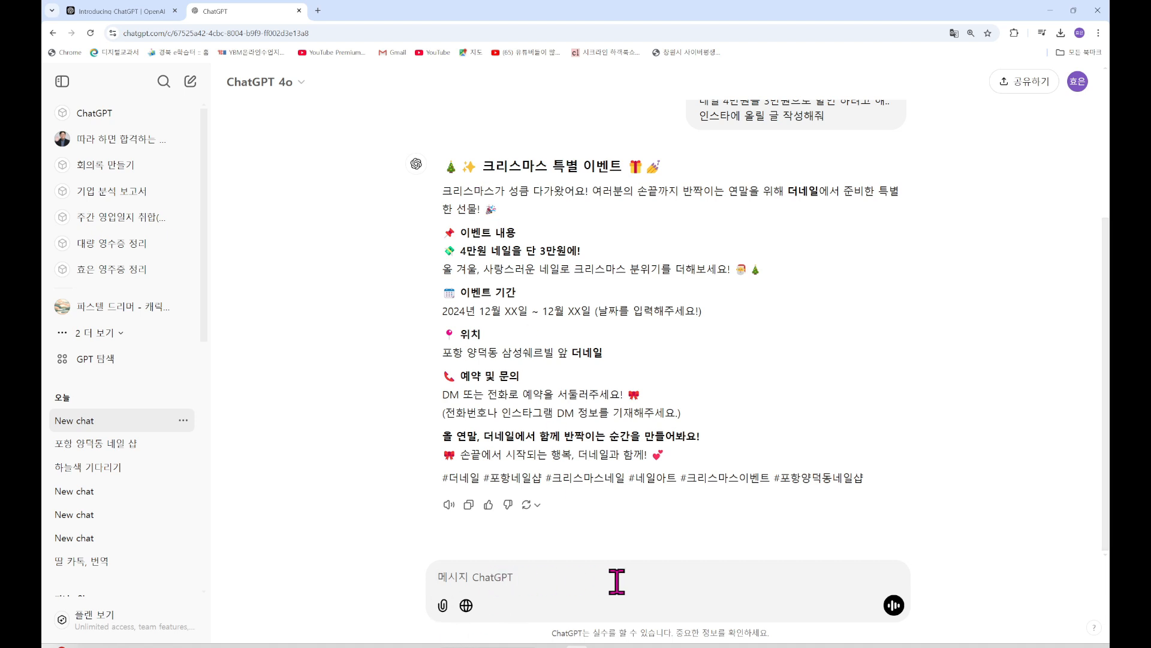
{"action": "type", "text": "다시 2개만더"}
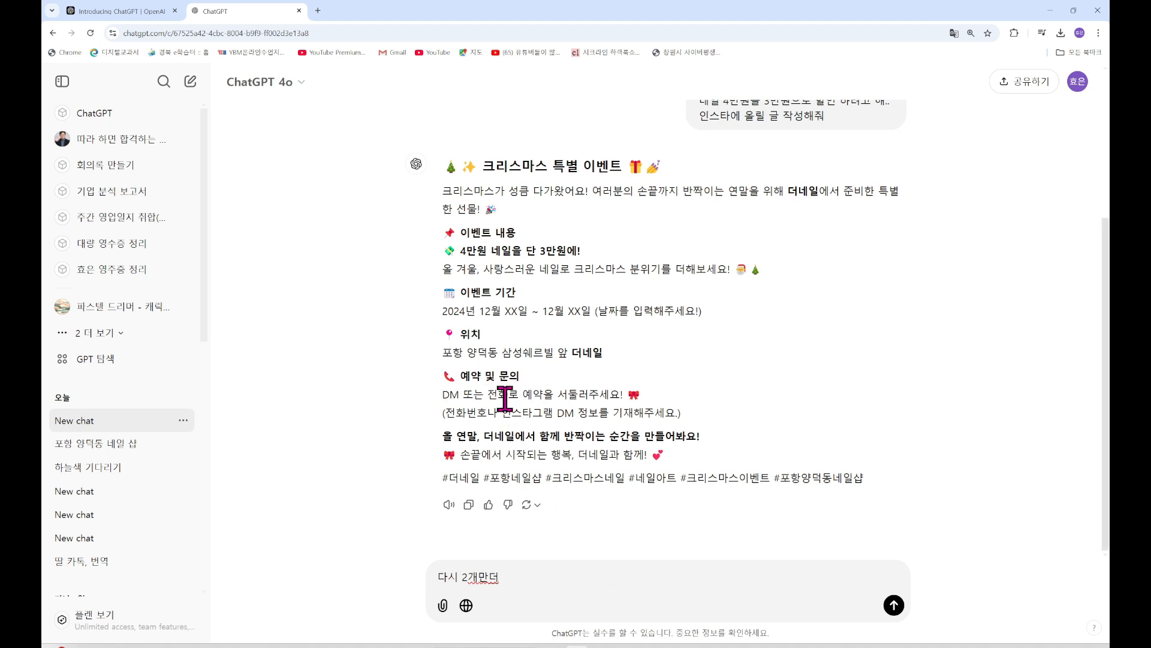
{"action": "scroll", "coordinate": [558, 413], "scroll_direction": "up", "scroll_amount": 4}
{"action": "scroll", "coordinate": [501, 390], "scroll_direction": "down", "scroll_amount": 4}
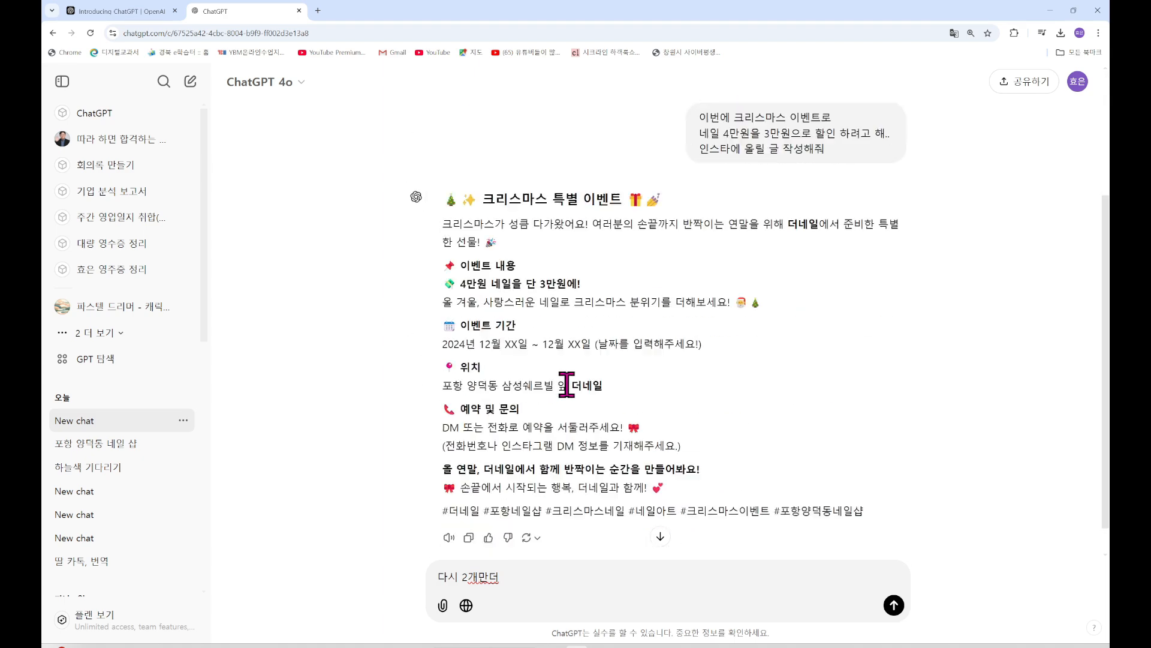
{"action": "scroll", "coordinate": [602, 412], "scroll_direction": "up", "scroll_amount": 4}
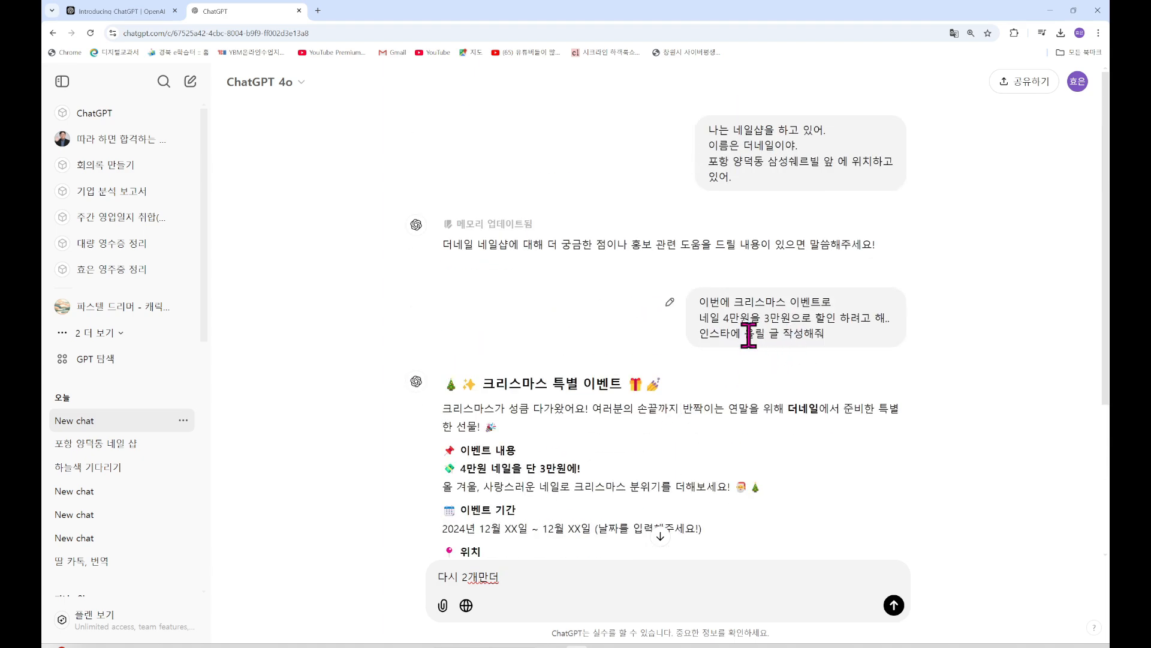
{"action": "scroll", "coordinate": [749, 156], "scroll_direction": "down", "scroll_amount": 3}
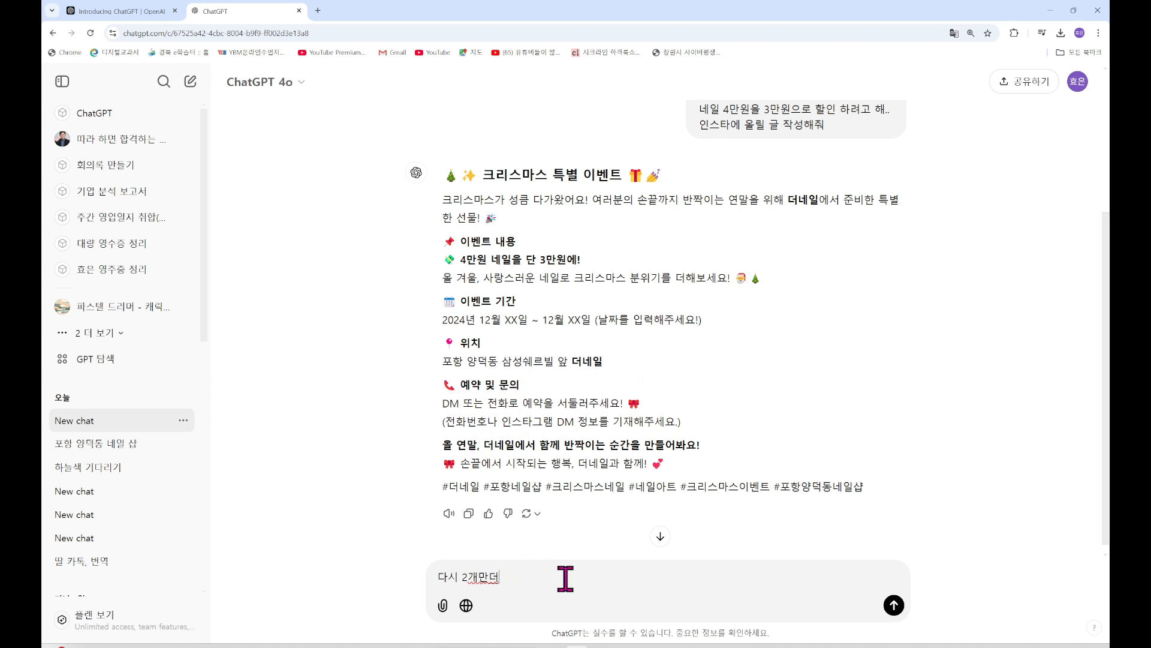
{"action": "key", "text": "Return"}
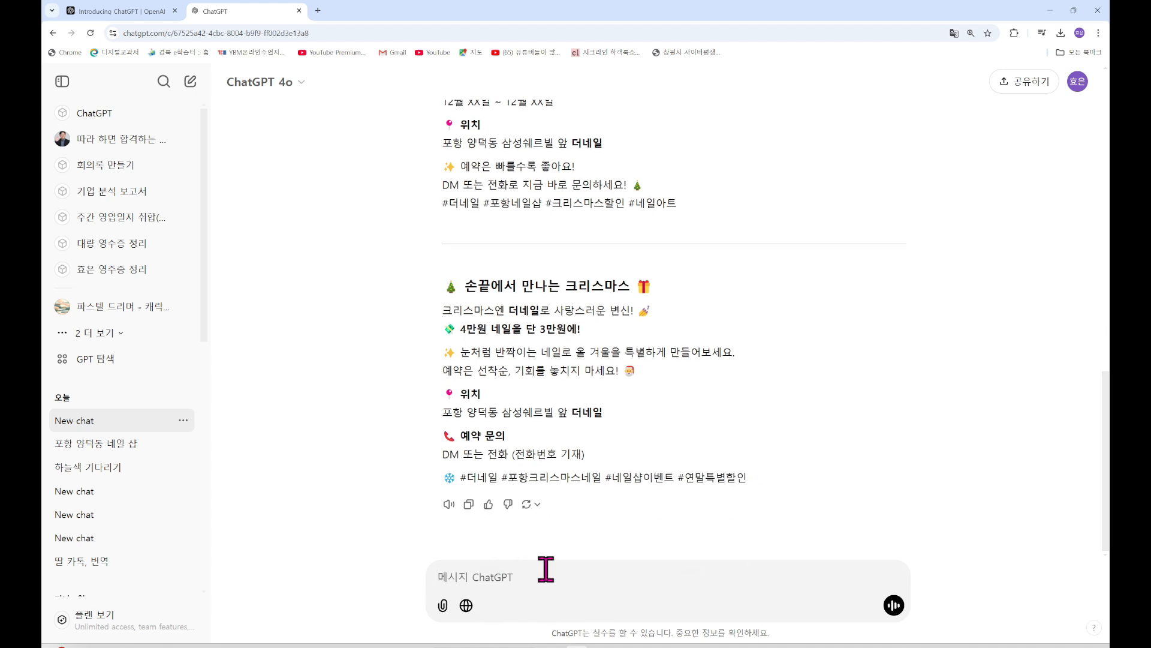
Request a two-line blog post promoting the shop, written to rank high in search results
{"action": "type", "text": "우리 "}
{"action": "type", "text": "샤브"}
{"action": "type", "text": "샵을 홍"}
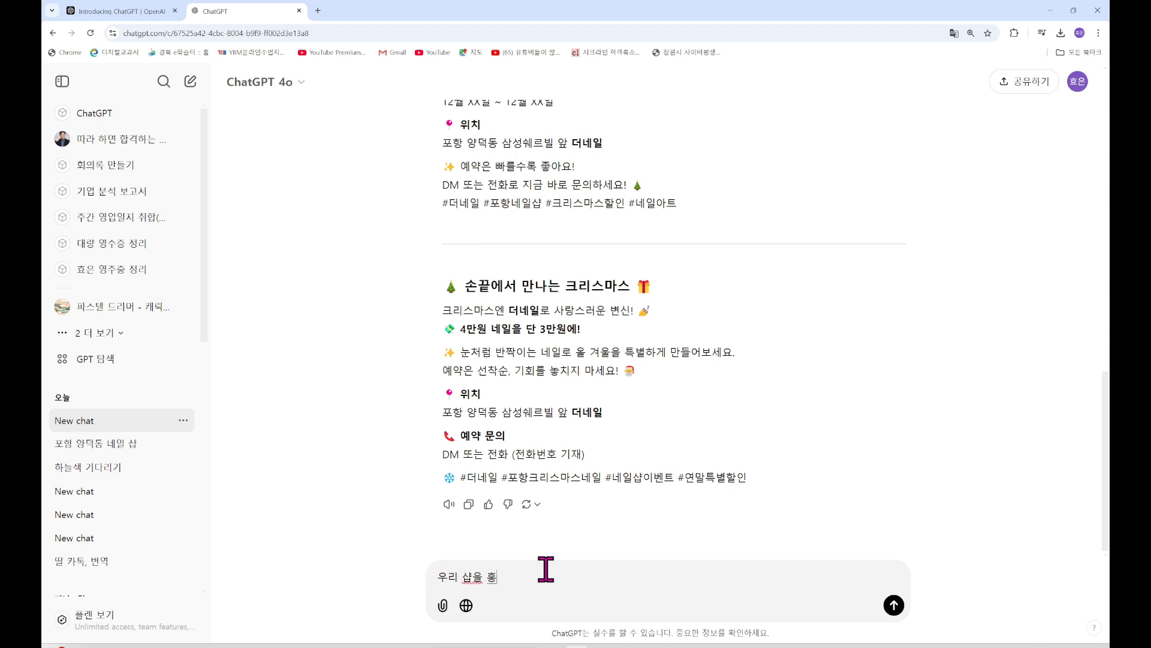
{"action": "type", "text": "보할 ㅅ수 이쓰"}
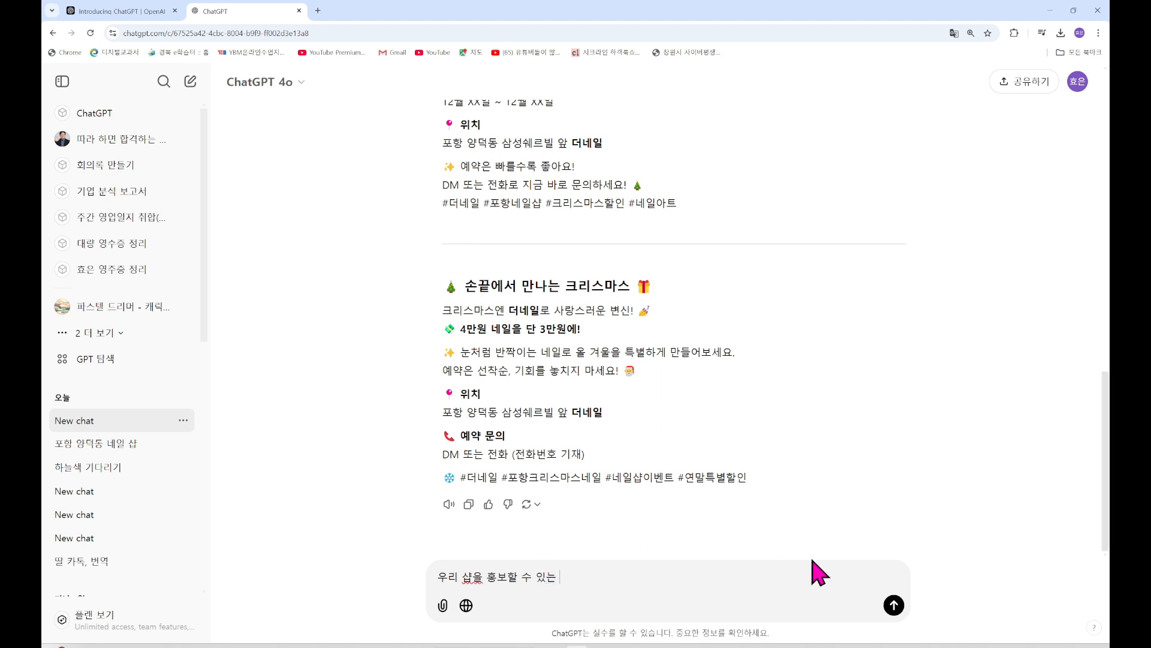
{"action": "type", "text": "블로그글 작성해주"}
{"action": "key", "text": "shift+Return"}
{"action": "type", "text": "상ㅇ"}
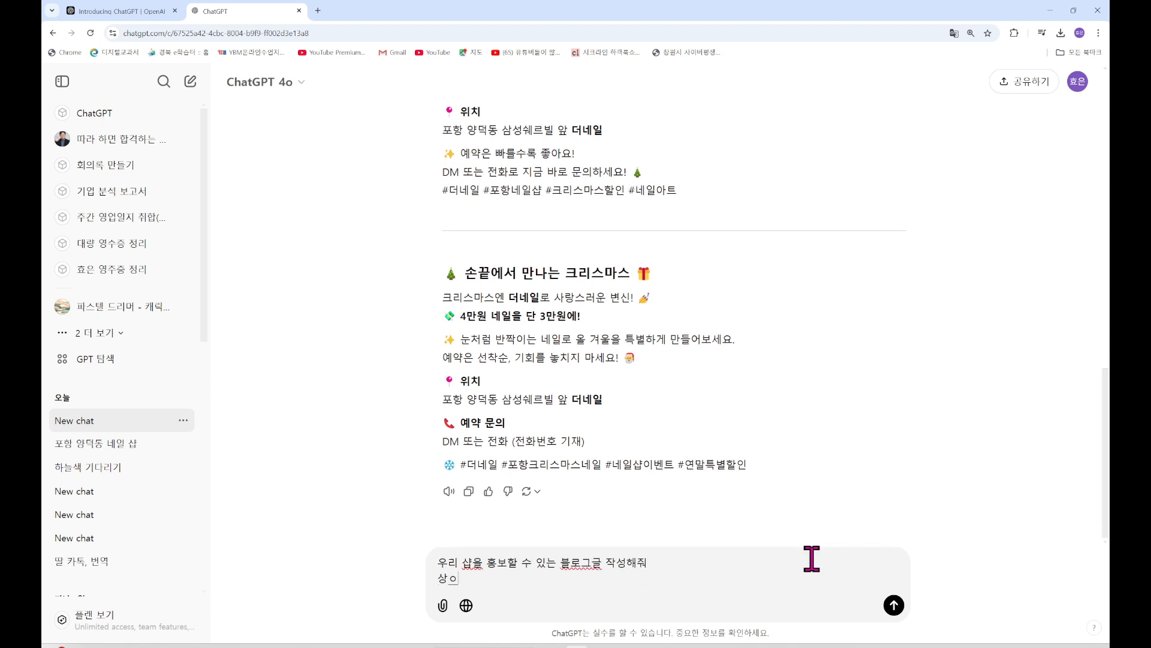
{"action": "type", "text": "위노출ㄴ ㄷ"}
{"action": "key", "text": "BackSpace"}
{"action": "type", "text": "될 수 이있도록 작성햊"}
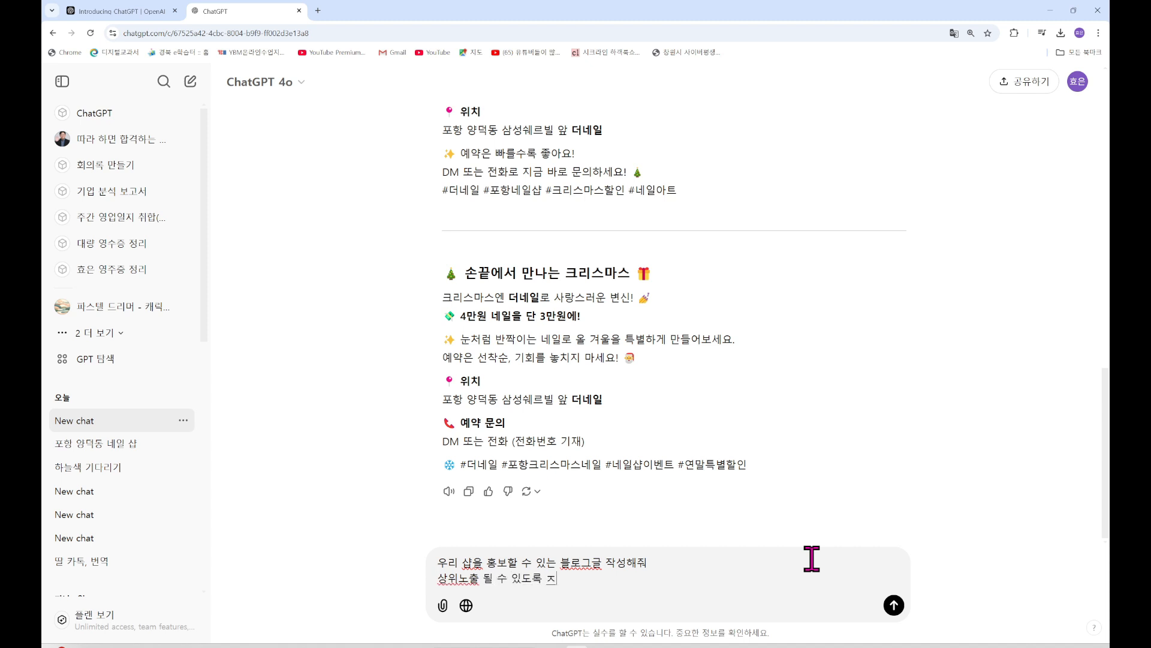
{"action": "type", "text": "줘"}
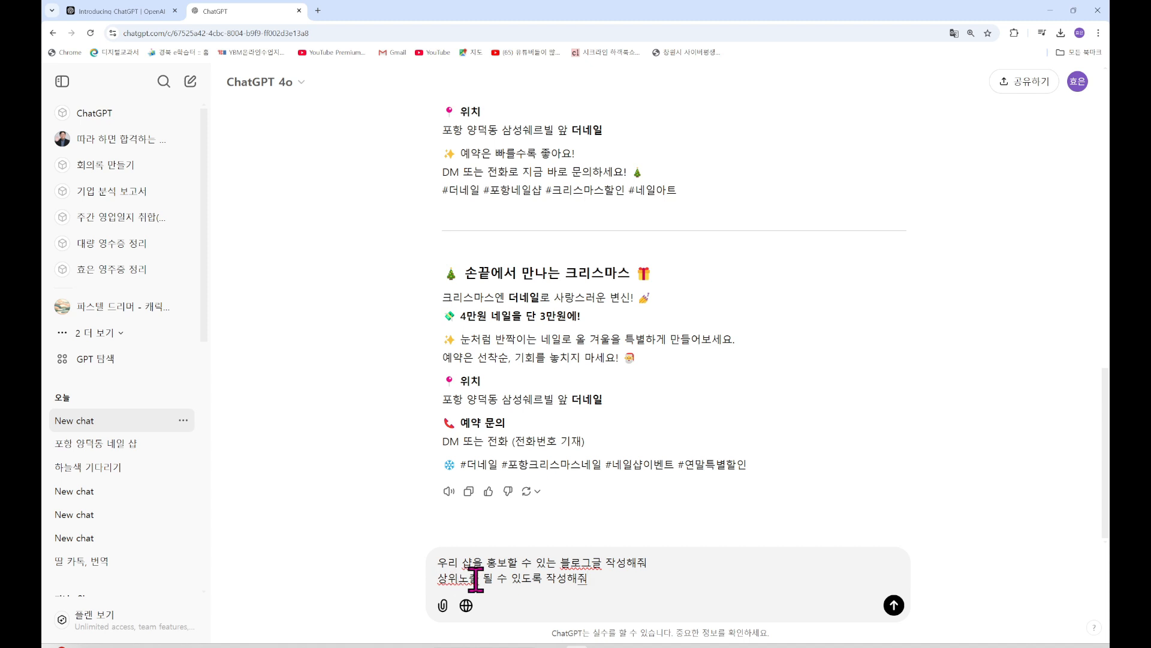
{"action": "left_click_drag", "start_coordinate": [442, 578], "coordinate": [514, 580]}
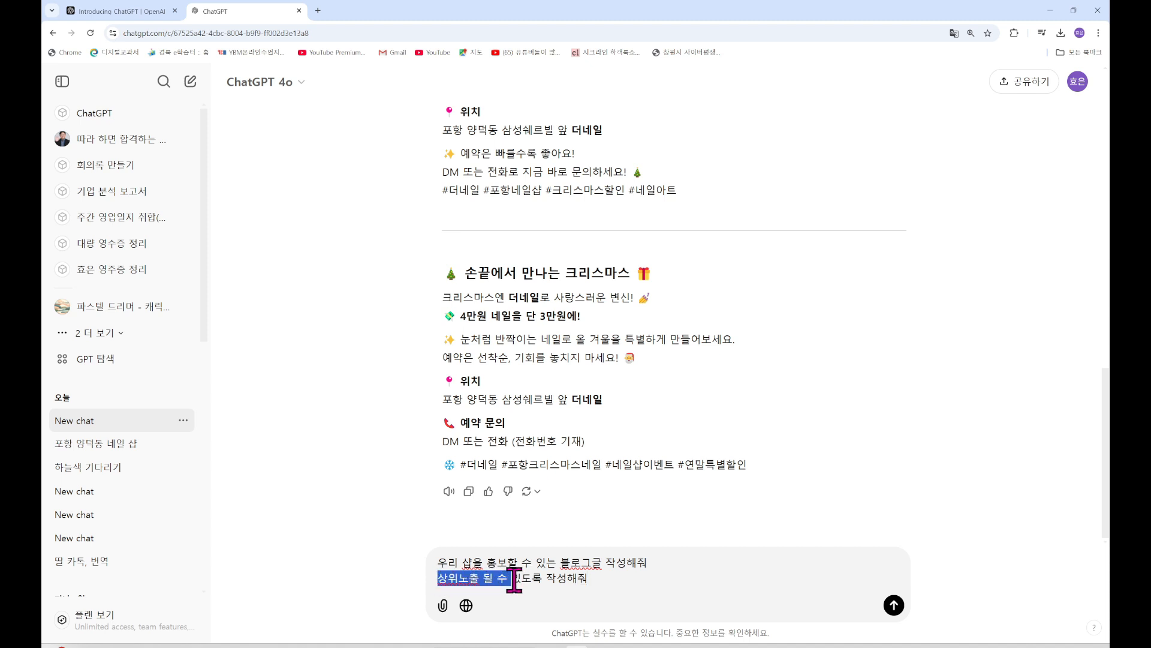
{"action": "left_click", "coordinate": [624, 581]}
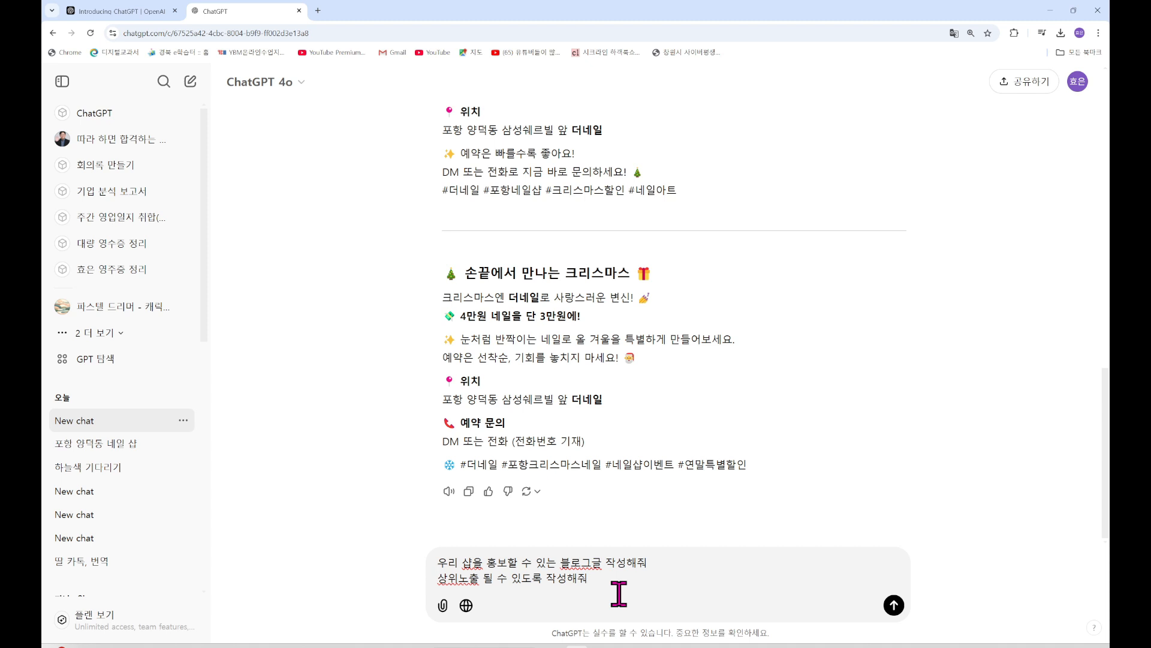
{"action": "left_click_drag", "start_coordinate": [607, 581], "coordinate": [437, 581]}
{"action": "left_click", "coordinate": [606, 580]}
{"action": "key", "text": "Return"}
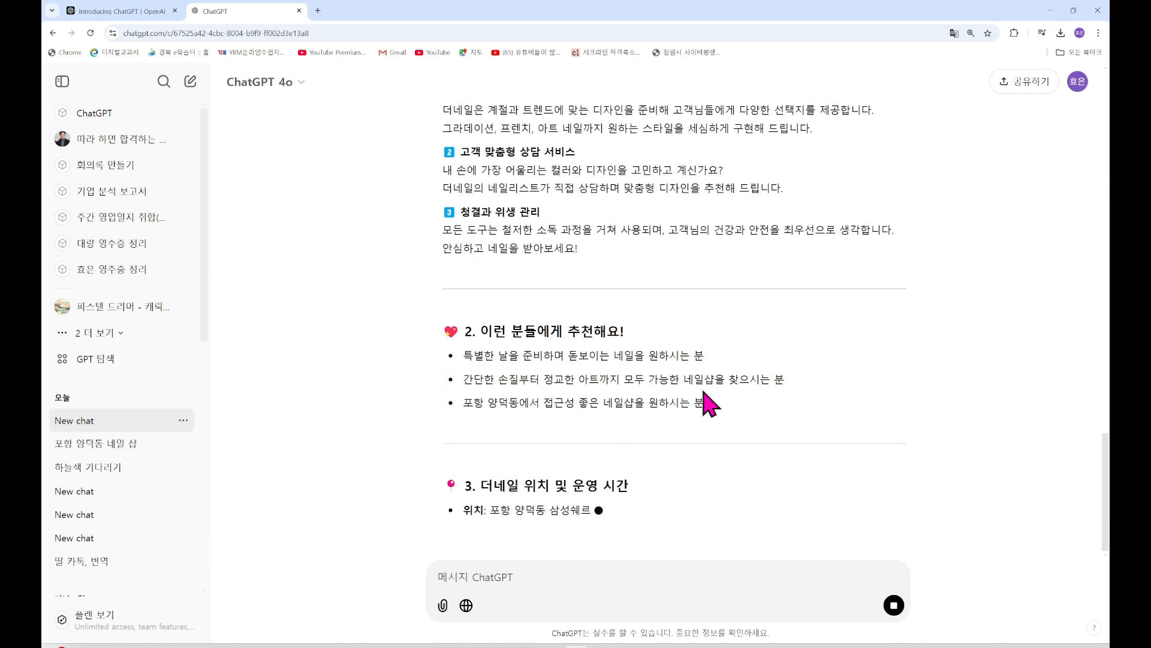
Scroll through the generated SEO blog post about 더네일 in 포항 양덕동
{"action": "scroll", "coordinate": [711, 404], "scroll_direction": "up", "scroll_amount": 15}
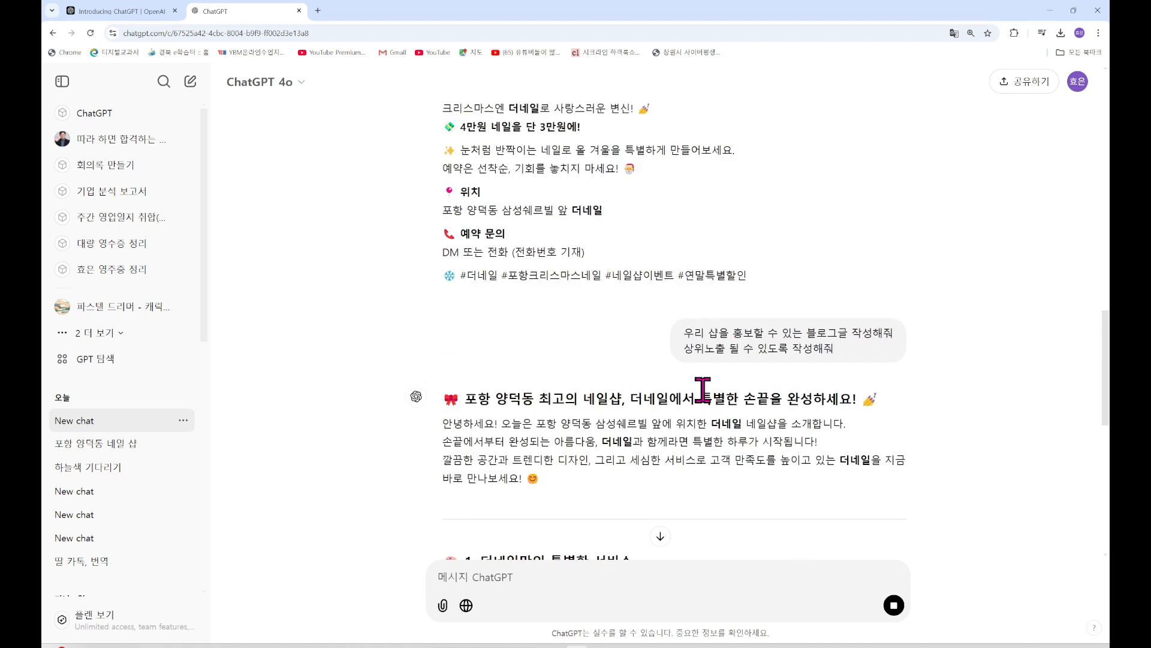
{"action": "scroll", "coordinate": [711, 405], "scroll_direction": "down", "scroll_amount": 7}
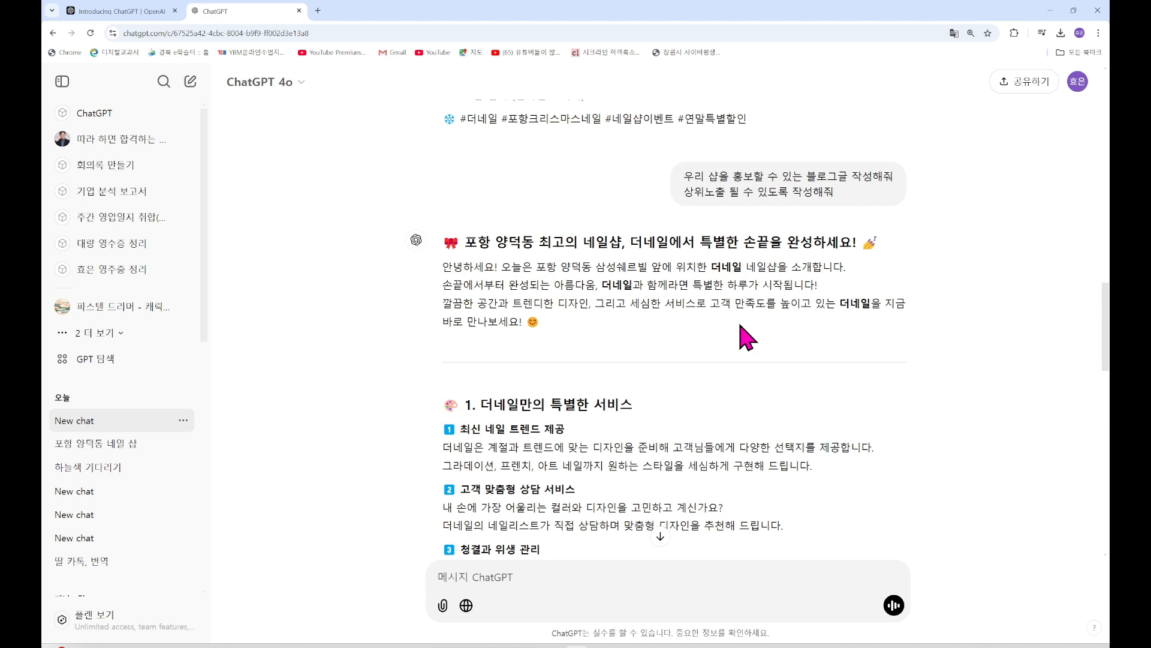
{"action": "scroll", "coordinate": [744, 337], "scroll_direction": "down", "scroll_amount": 18}
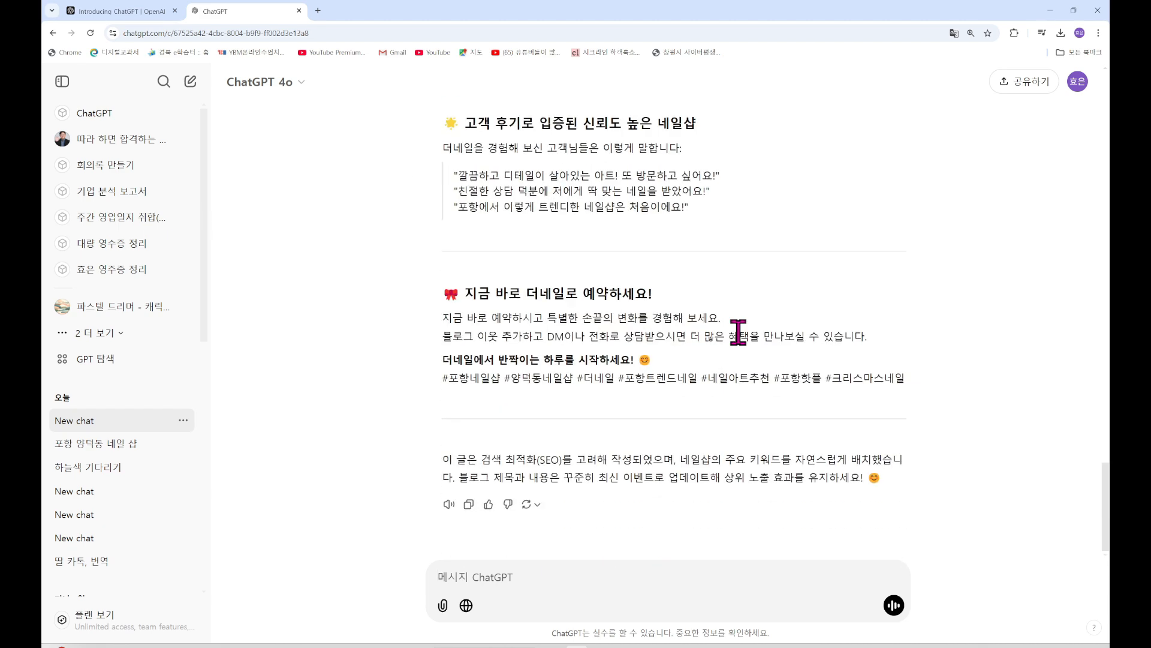
{"action": "scroll", "coordinate": [740, 331], "scroll_direction": "up", "scroll_amount": 20}
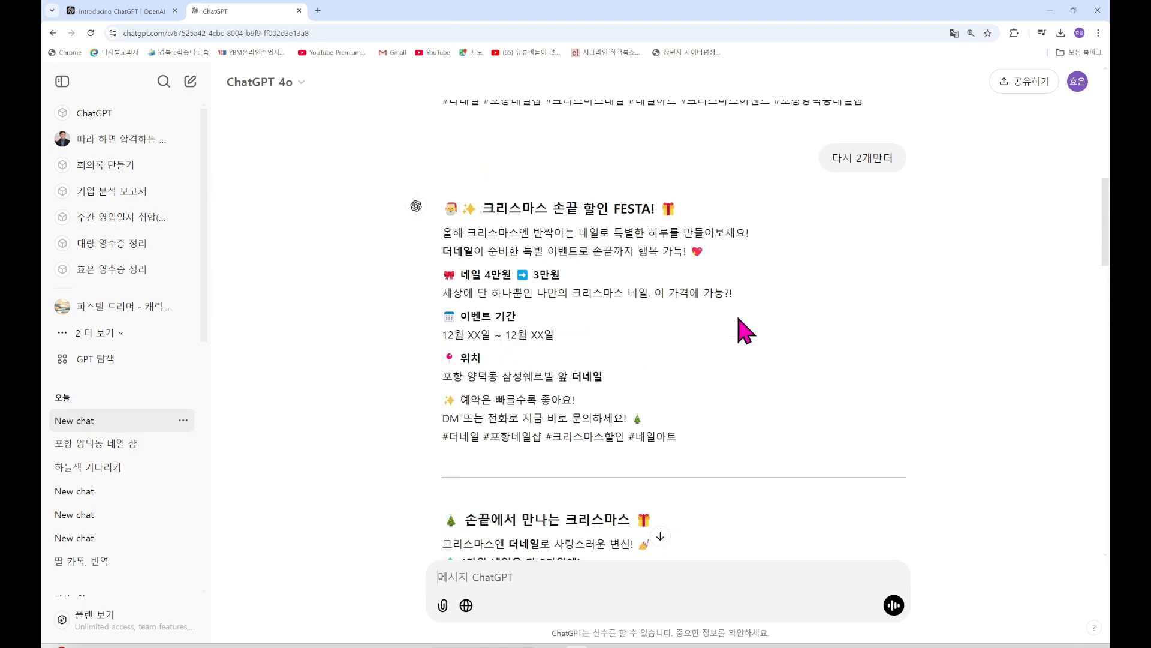
{"action": "scroll", "coordinate": [745, 324], "scroll_direction": "up", "scroll_amount": 2}
{"action": "scroll", "coordinate": [872, 327], "scroll_direction": "down", "scroll_amount": 10}
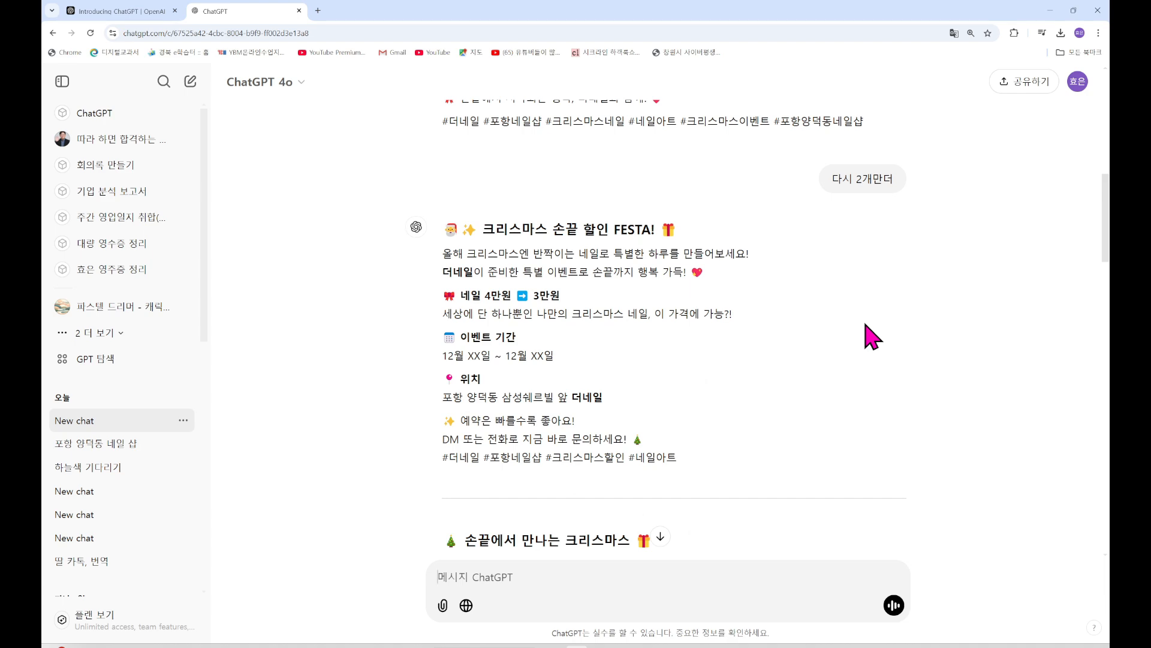
{"action": "scroll", "coordinate": [873, 337], "scroll_direction": "down", "scroll_amount": 15}
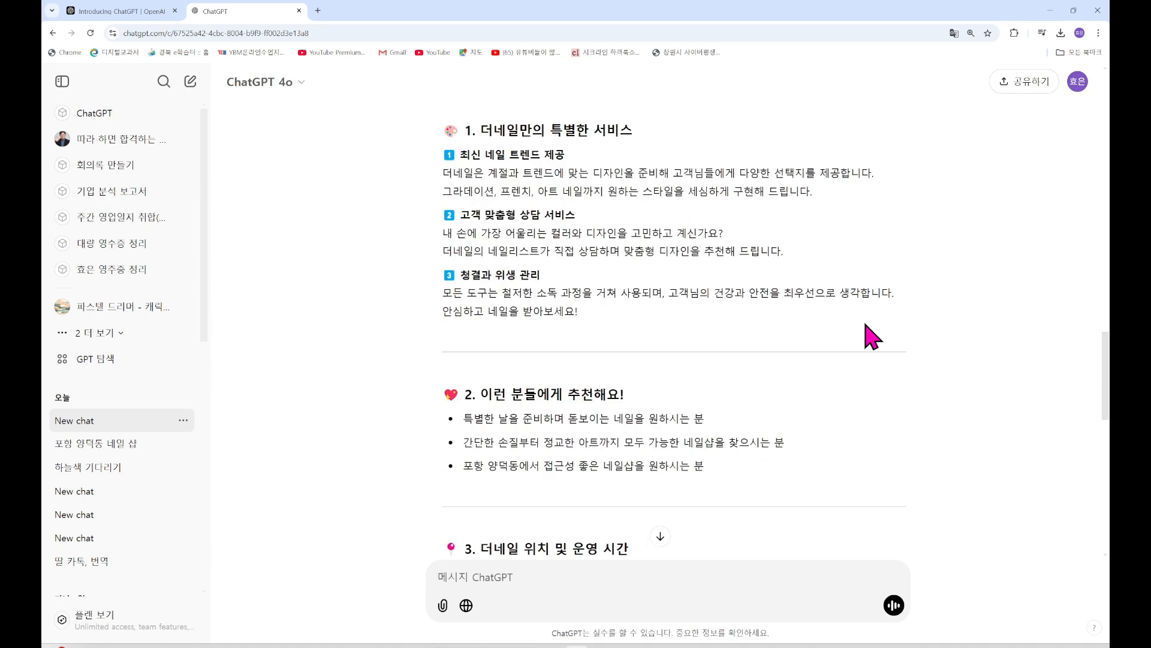
{"action": "scroll", "coordinate": [872, 338], "scroll_direction": "down", "scroll_amount": 4}
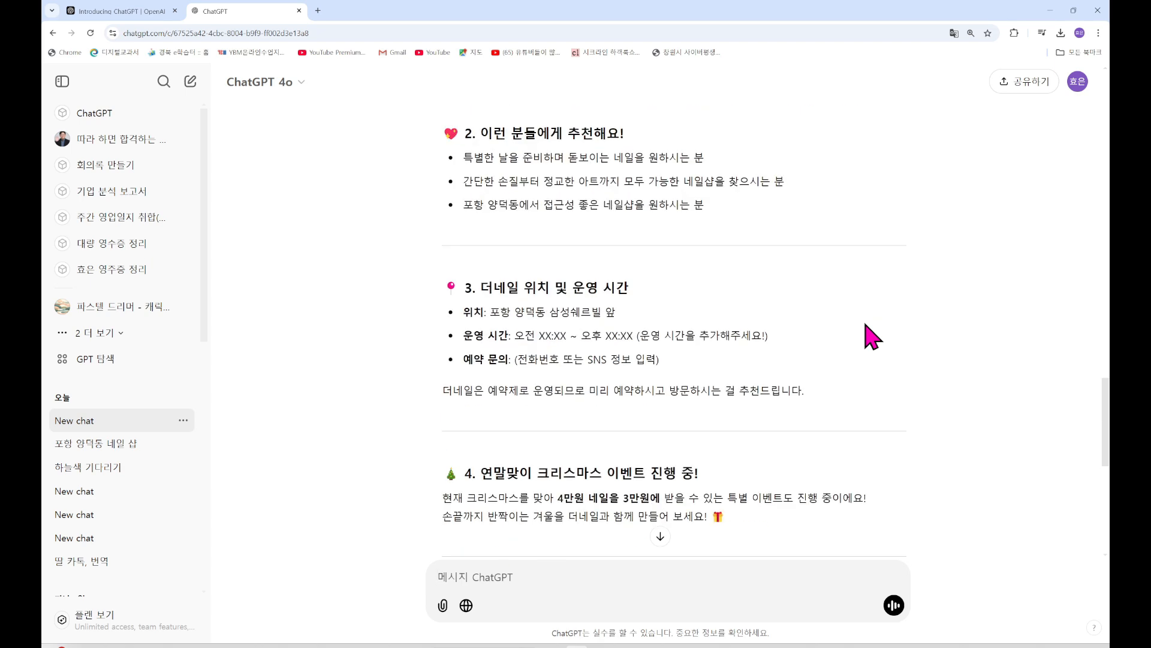
{"action": "scroll", "coordinate": [872, 338], "scroll_direction": "down", "scroll_amount": 3}
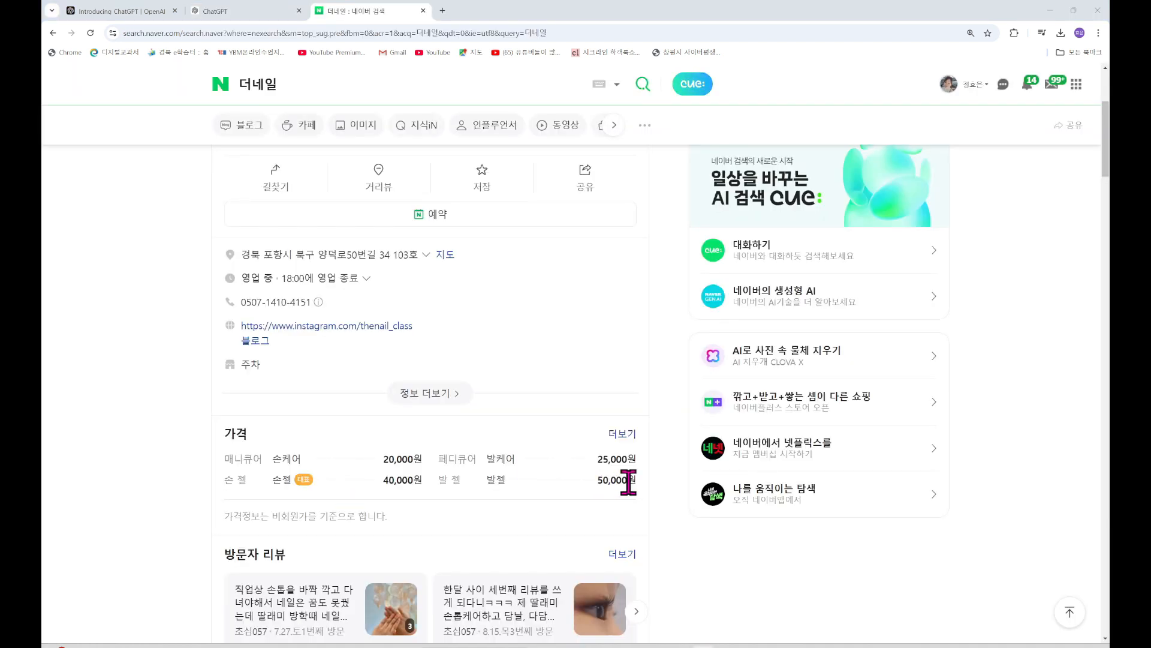
Scroll through Naver's 더네일 place listing, reviews, hours and prices, then back up to the photos
{"action": "scroll", "coordinate": [744, 453], "scroll_direction": "down", "scroll_amount": 2}
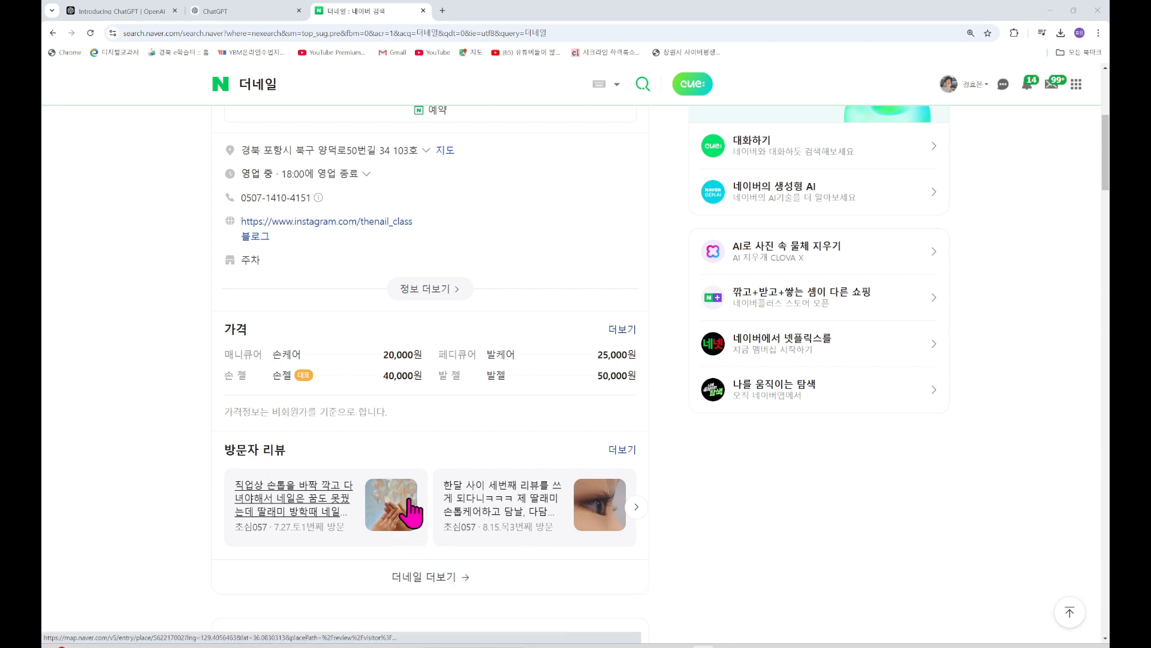
{"action": "scroll", "coordinate": [409, 500], "scroll_direction": "up", "scroll_amount": 2}
{"action": "scroll", "coordinate": [409, 500], "scroll_direction": "down", "scroll_amount": 2}
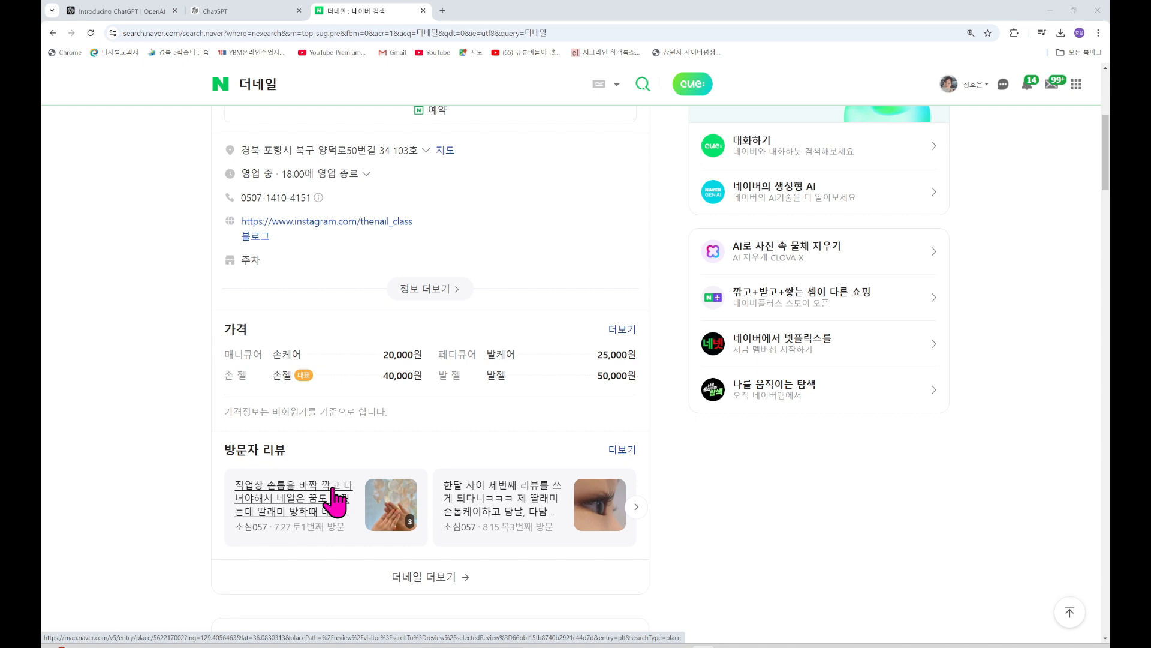
{"action": "scroll", "coordinate": [458, 442], "scroll_direction": "up", "scroll_amount": 5}
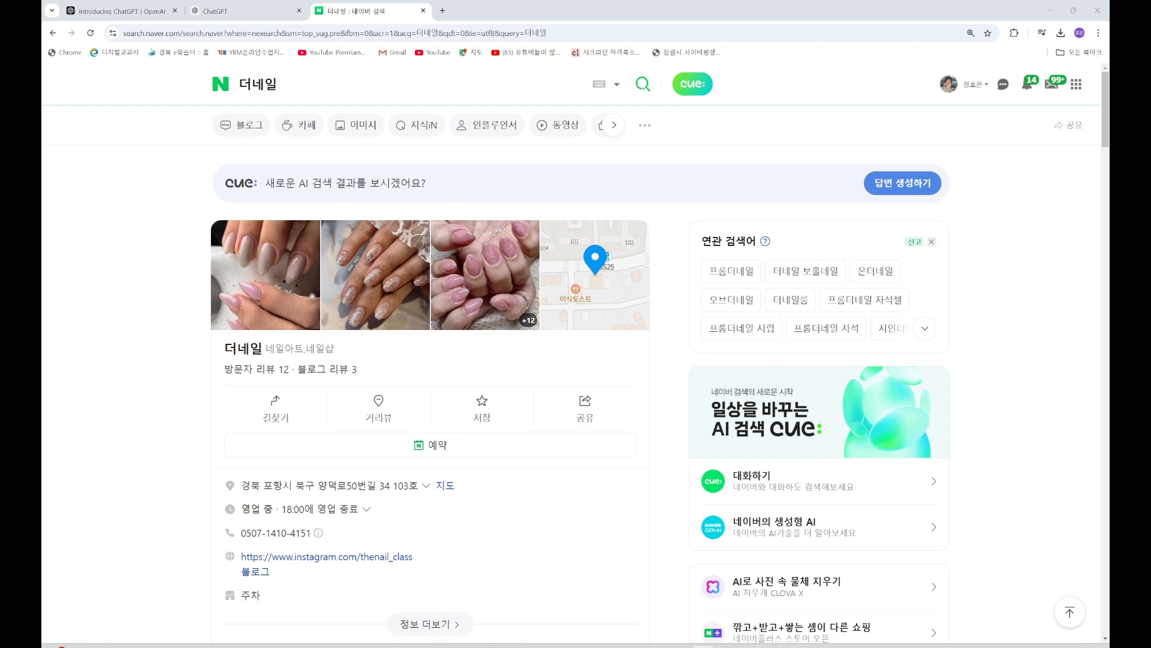
Launch Snipping Tool from Windows search and snip the 더네일 listing's three nail photos
{"action": "left_click", "coordinate": [438, 646]}
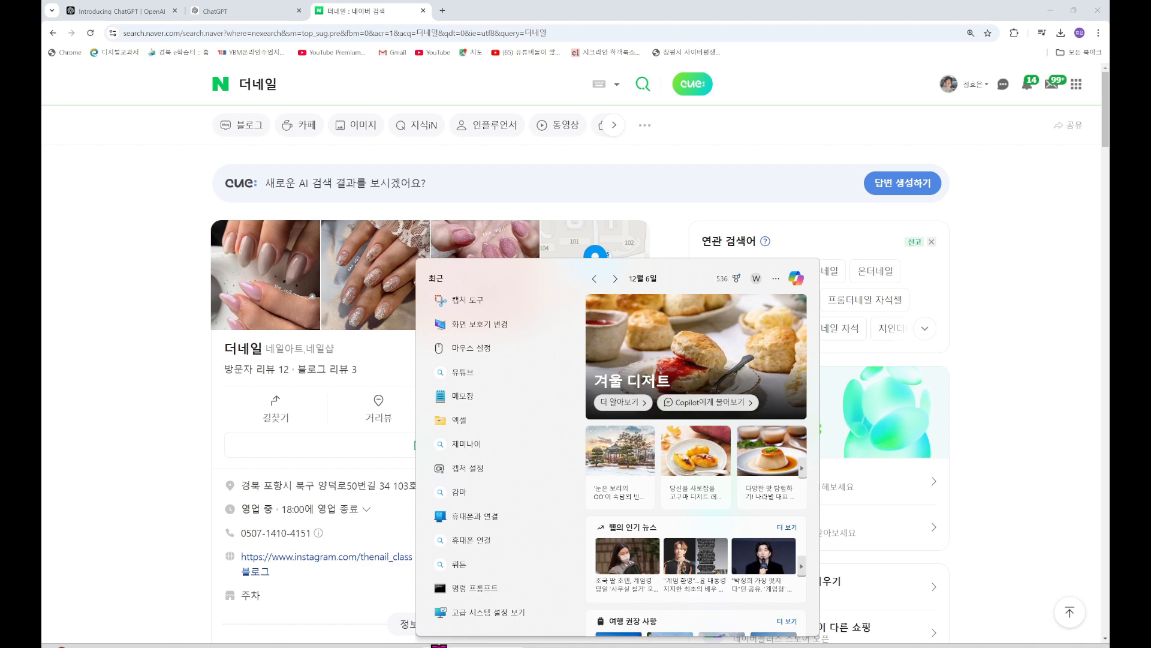
{"action": "type", "text": "zo"}
{"action": "key", "text": "BackSpace"}
{"action": "key", "text": "BackSpace"}
{"action": "type", "text": "캐"}
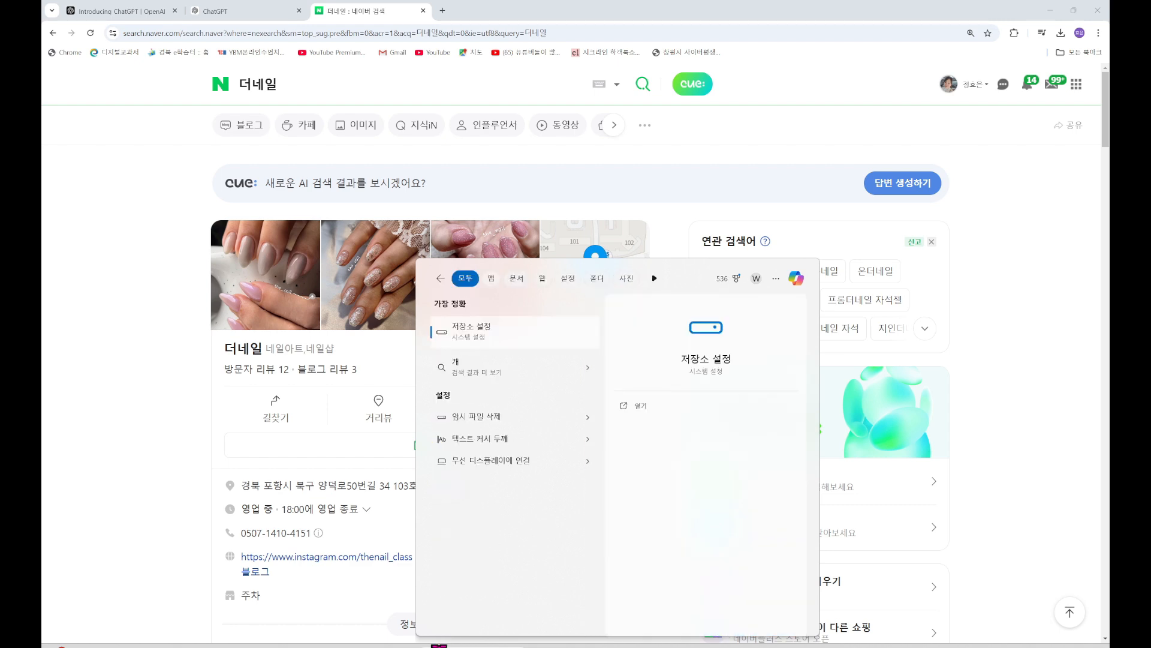
{"action": "type", "text": "ㅂ"}
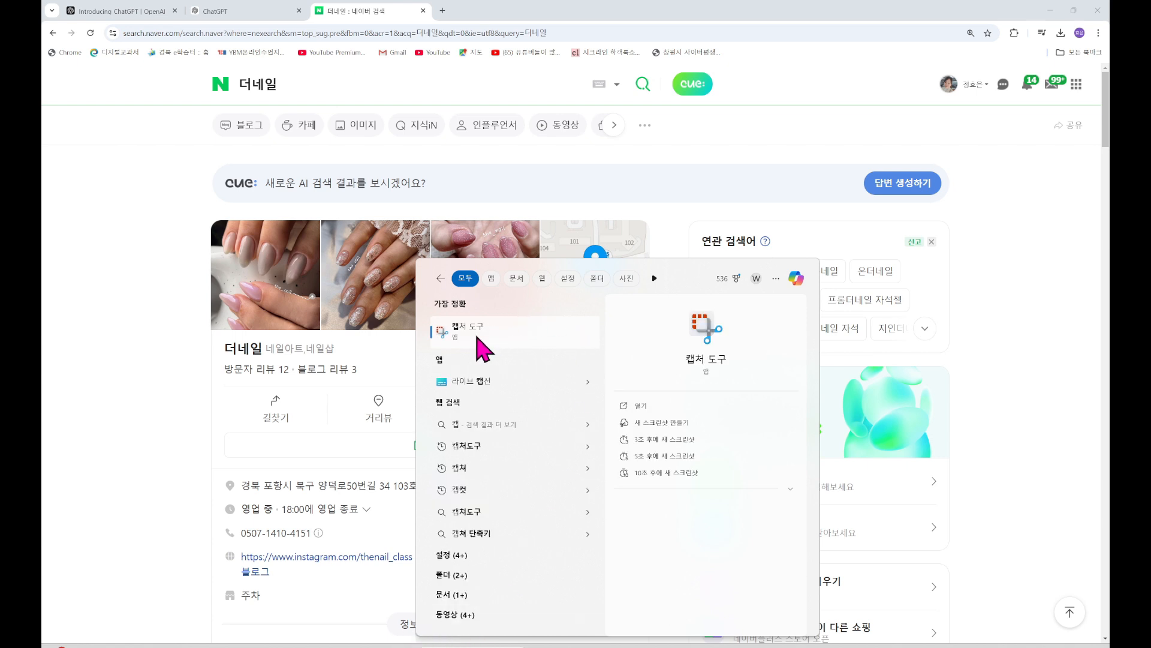
{"action": "left_click", "coordinate": [477, 338]}
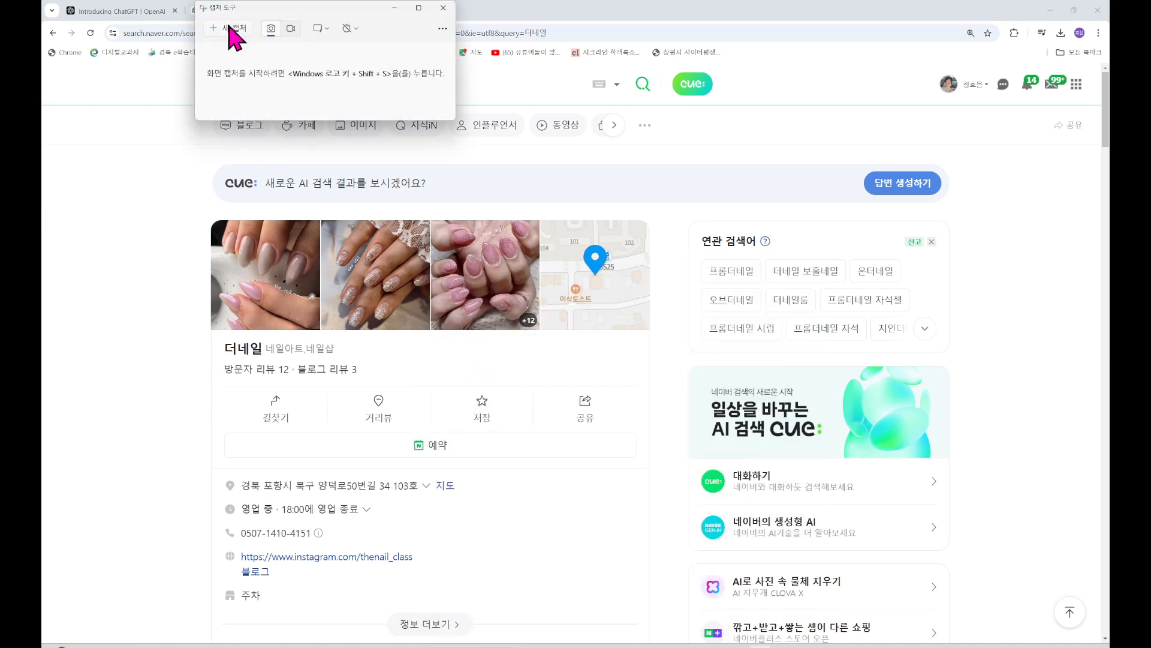
{"action": "left_click", "coordinate": [222, 29]}
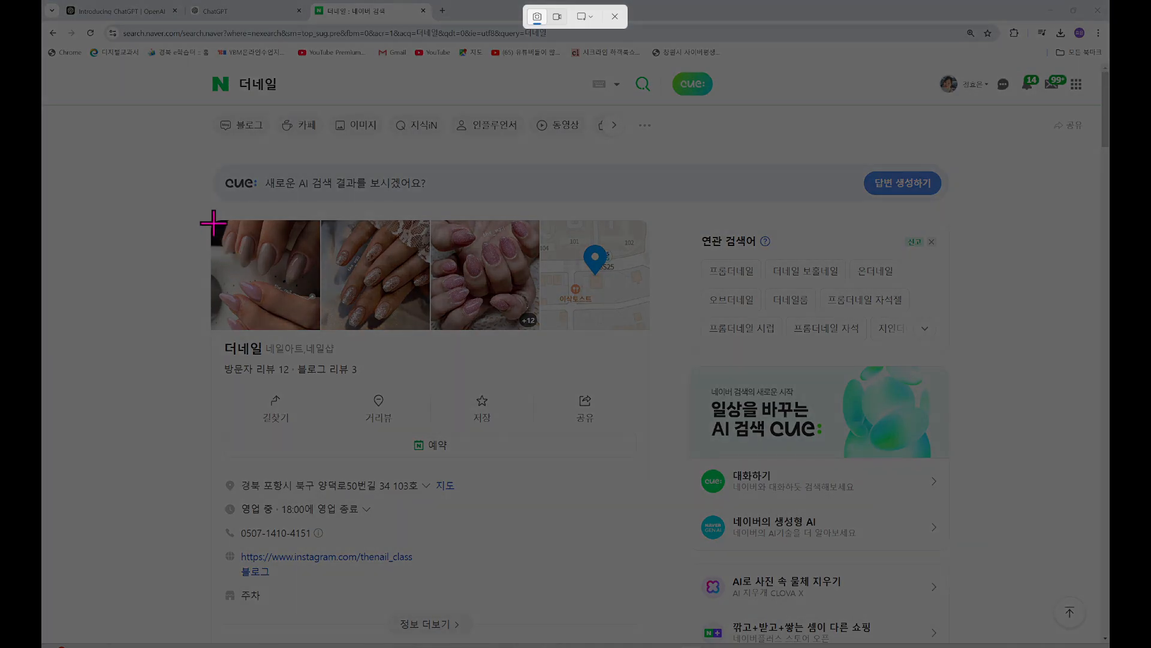
{"action": "left_click_drag", "start_coordinate": [213, 221], "coordinate": [540, 336]}
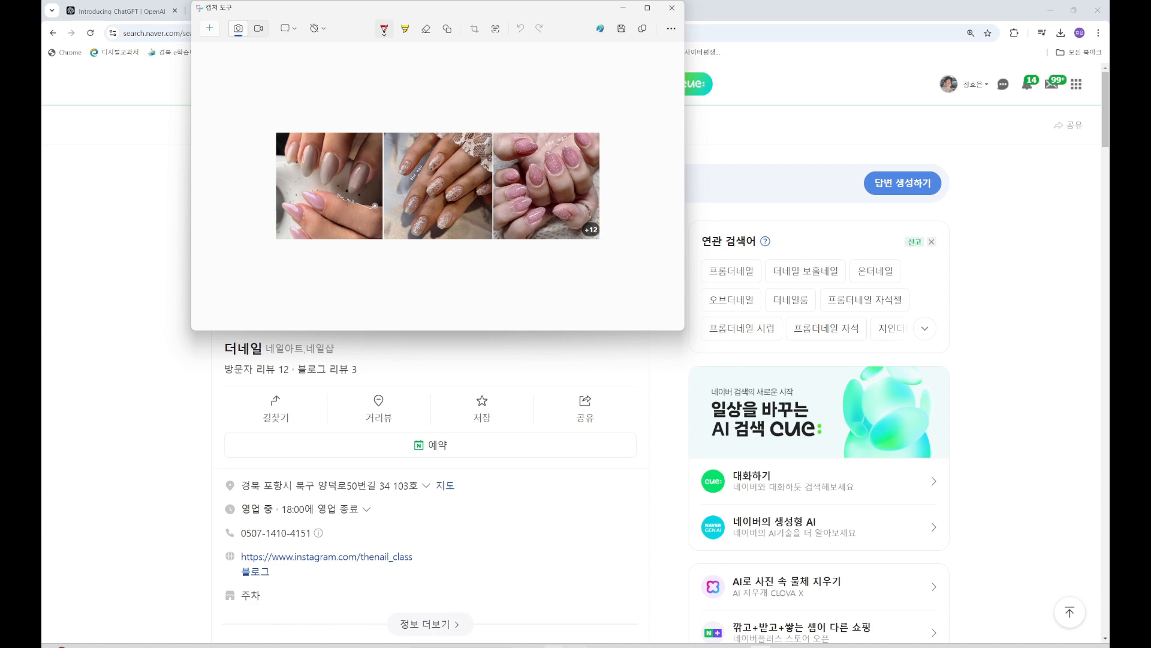
{"action": "left_click", "coordinate": [672, 8]}
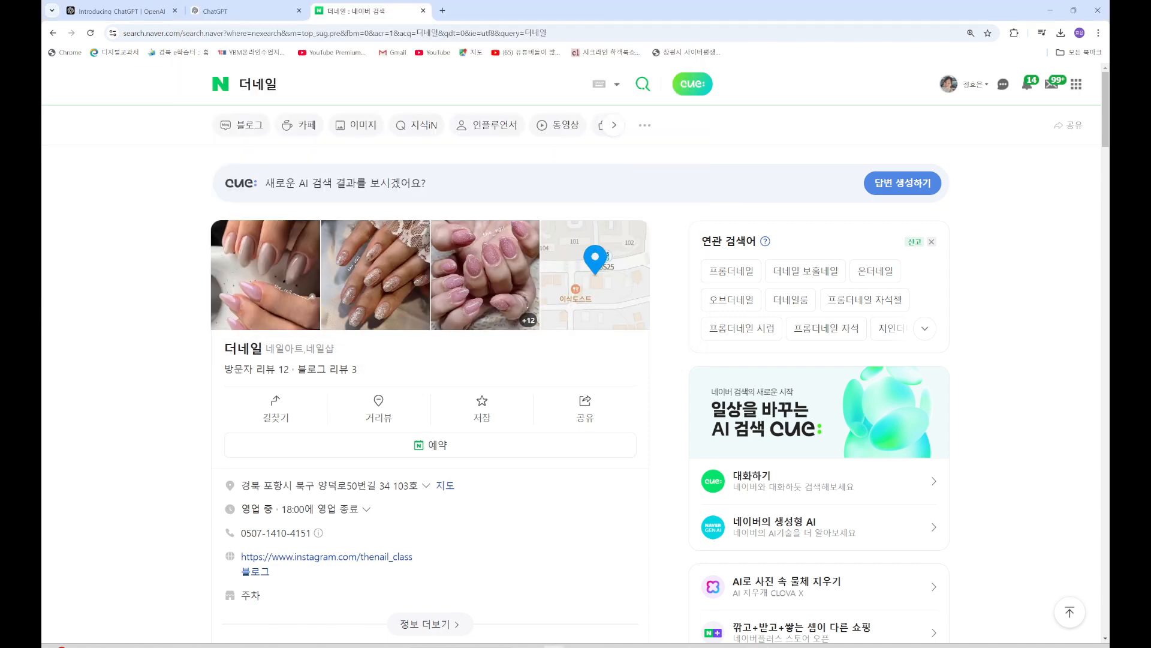
Paste the nail-photo snip into ChatGPT and send '인스타 글 2개 작성해줘' for two posts
{"action": "left_click", "coordinate": [223, 12]}
{"action": "scroll", "coordinate": [535, 552], "scroll_direction": "down", "scroll_amount": 5}
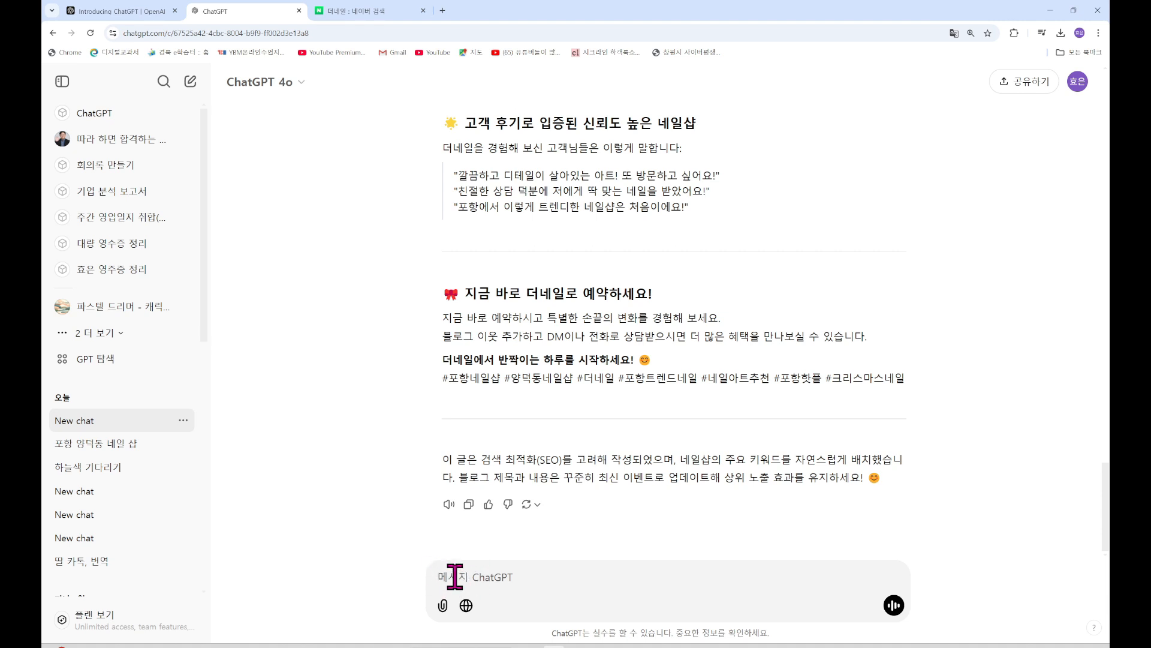
{"action": "key", "text": "ctrl+v"}
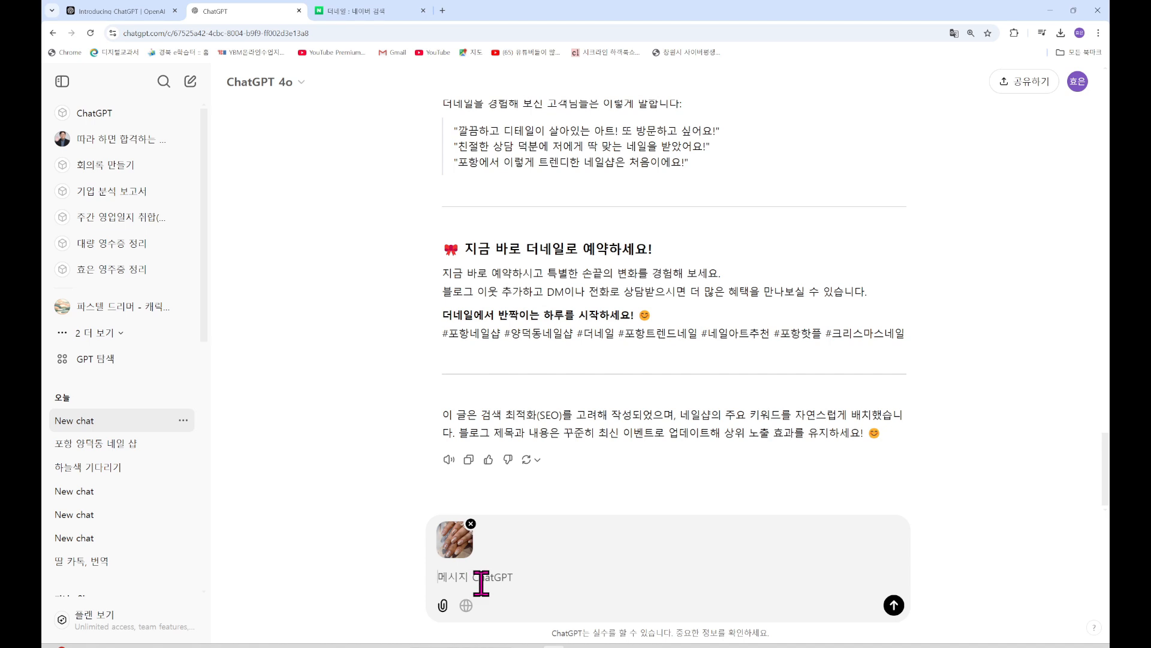
{"action": "type", "text": "이"}
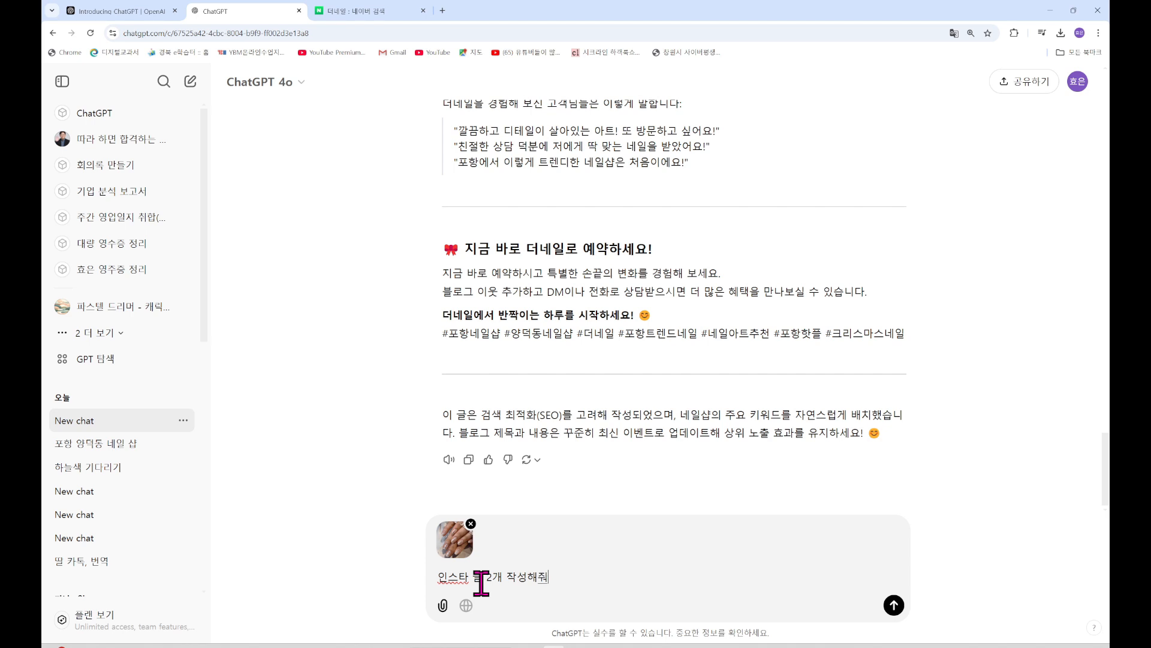
{"action": "key", "text": "Return"}
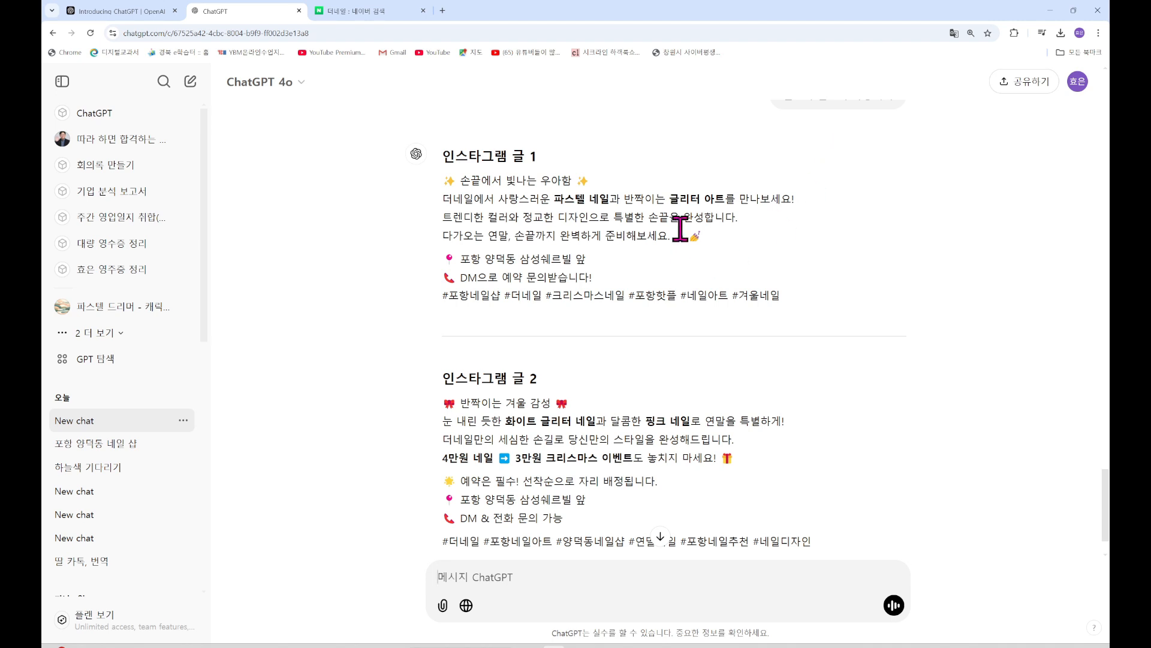
{"action": "scroll", "coordinate": [680, 228], "scroll_direction": "down", "scroll_amount": 2}
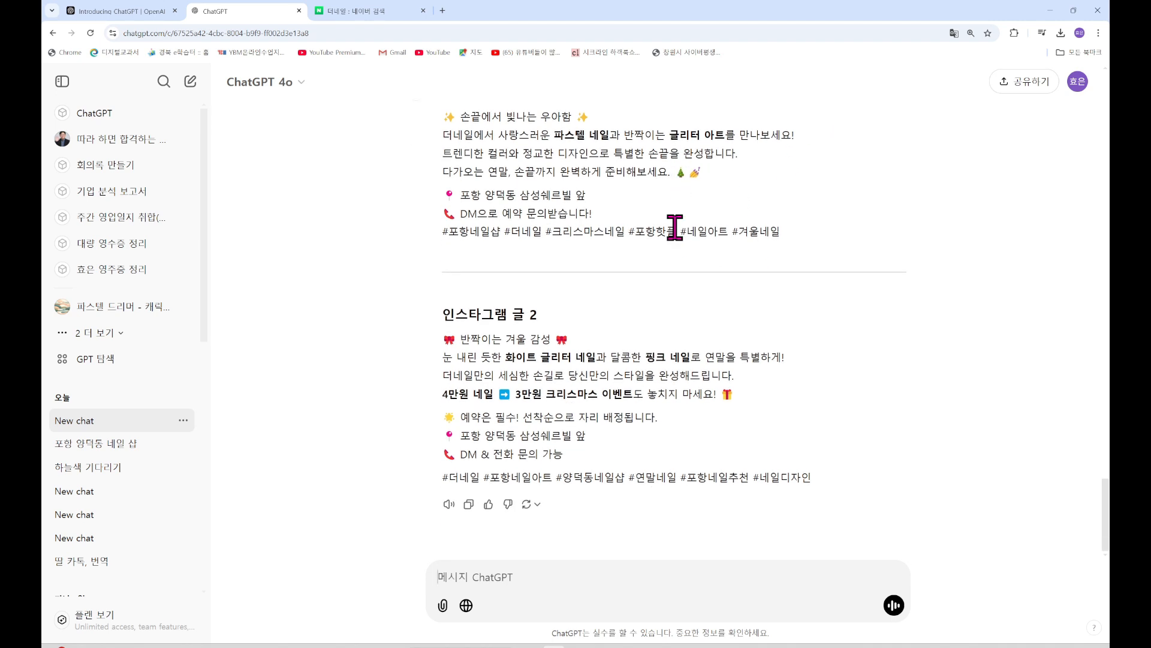
{"action": "scroll", "coordinate": [677, 232], "scroll_direction": "up", "scroll_amount": 5}
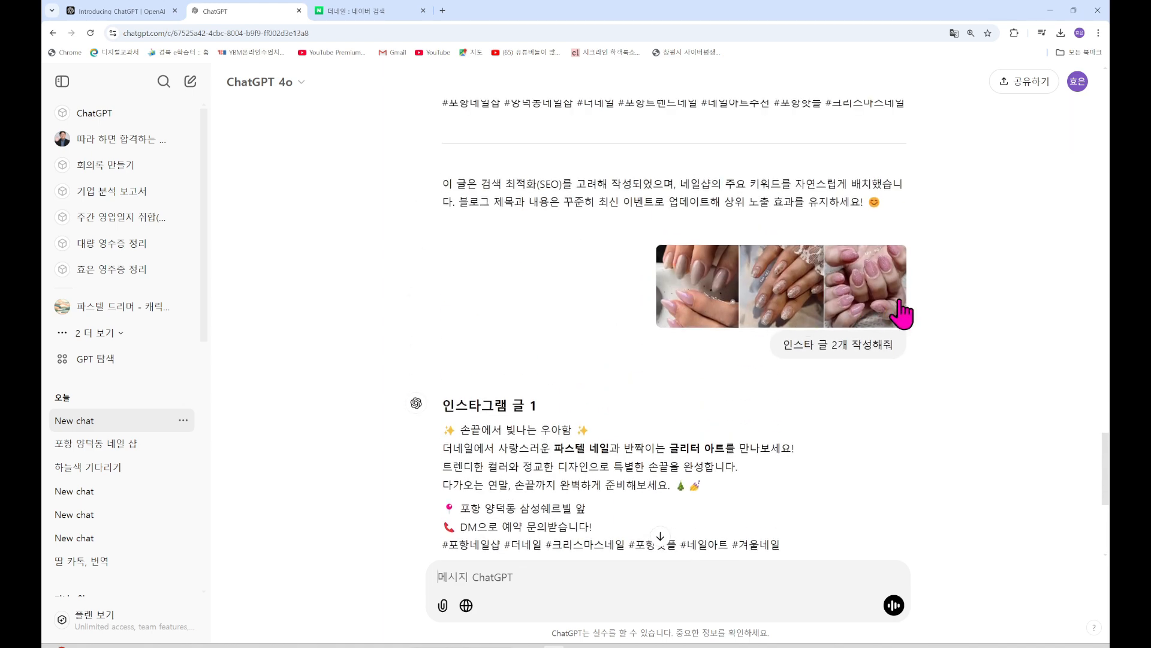
{"action": "scroll", "coordinate": [901, 310], "scroll_direction": "down", "scroll_amount": 4}
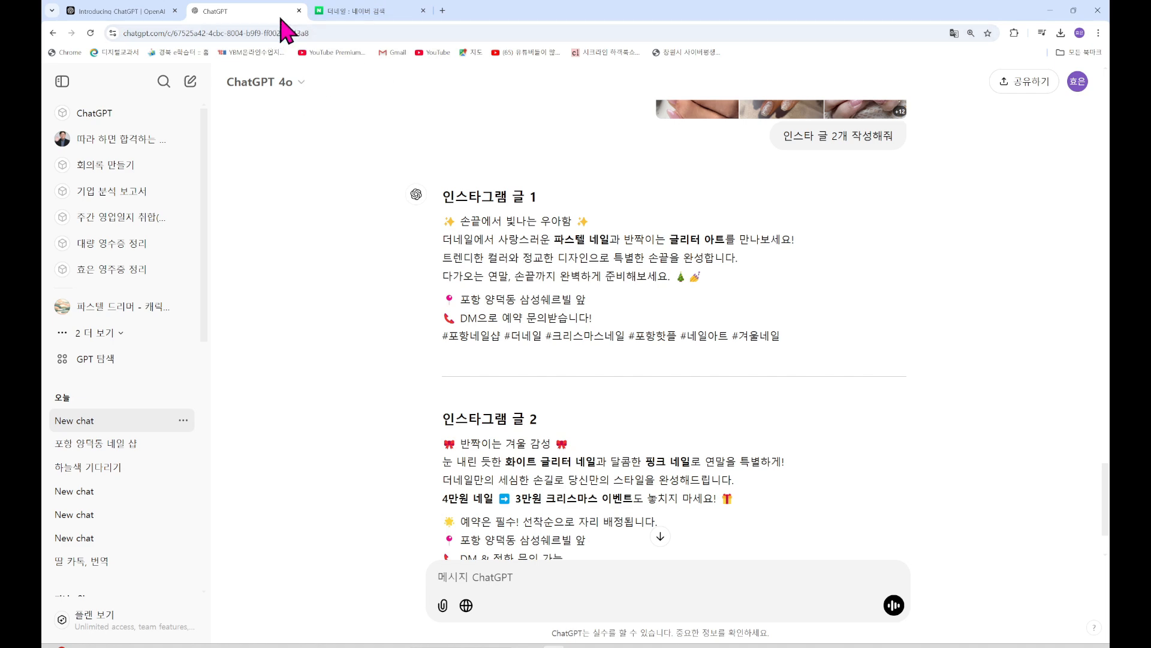
From the 더네일 Naver results, open the first visitor review in Naver Map
{"action": "left_click", "coordinate": [354, 11]}
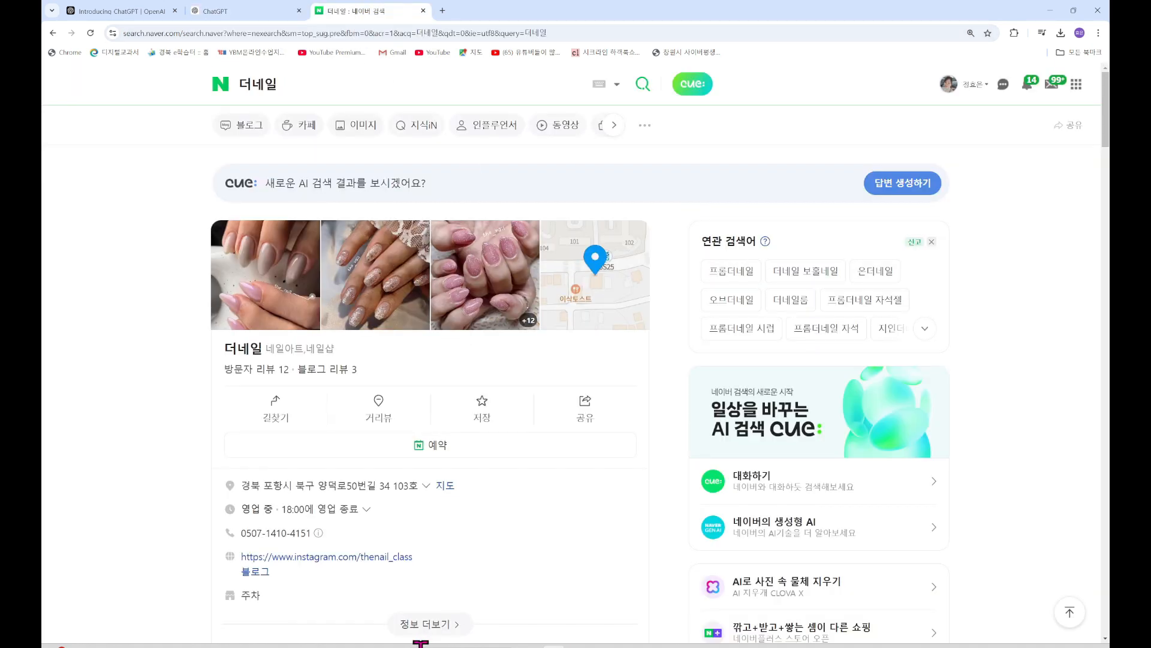
{"action": "scroll", "coordinate": [384, 540], "scroll_direction": "down", "scroll_amount": 7}
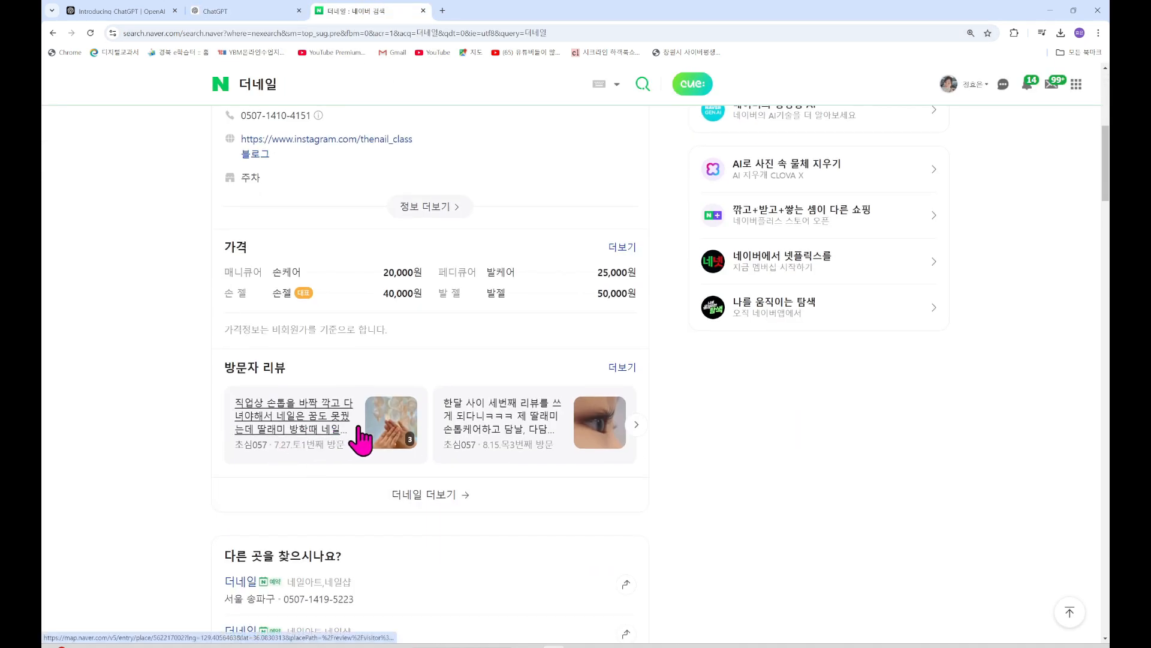
{"action": "left_click", "coordinate": [306, 433]}
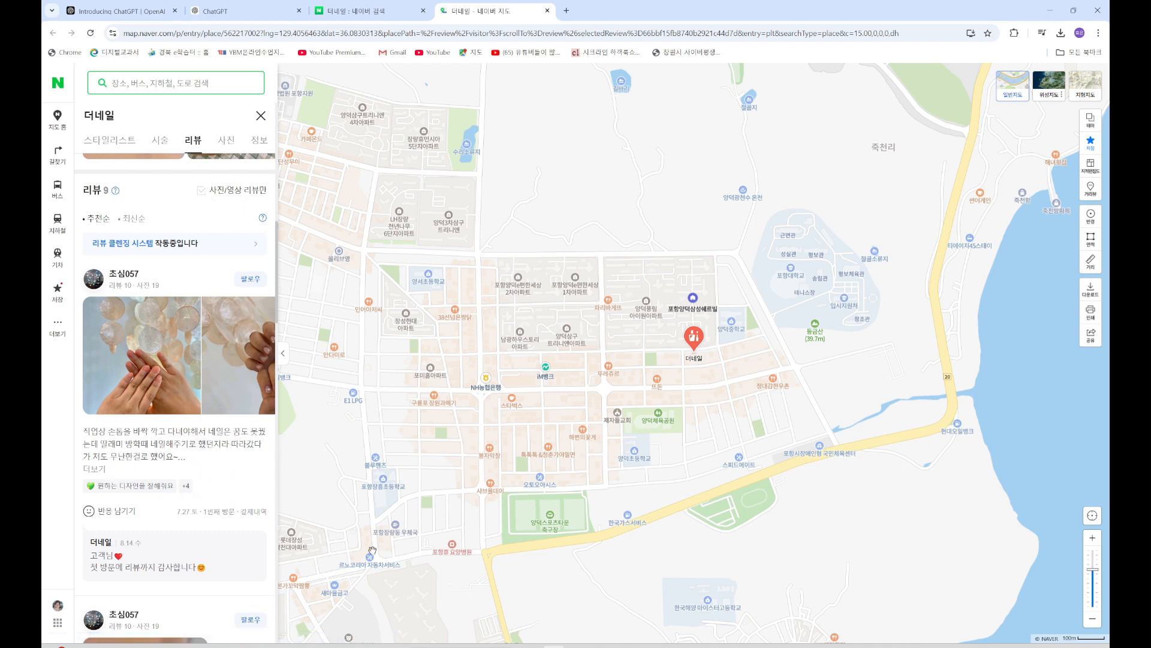
Snip the visible review text, then expand the review with 더보기
{"action": "left_click", "coordinate": [759, 645]}
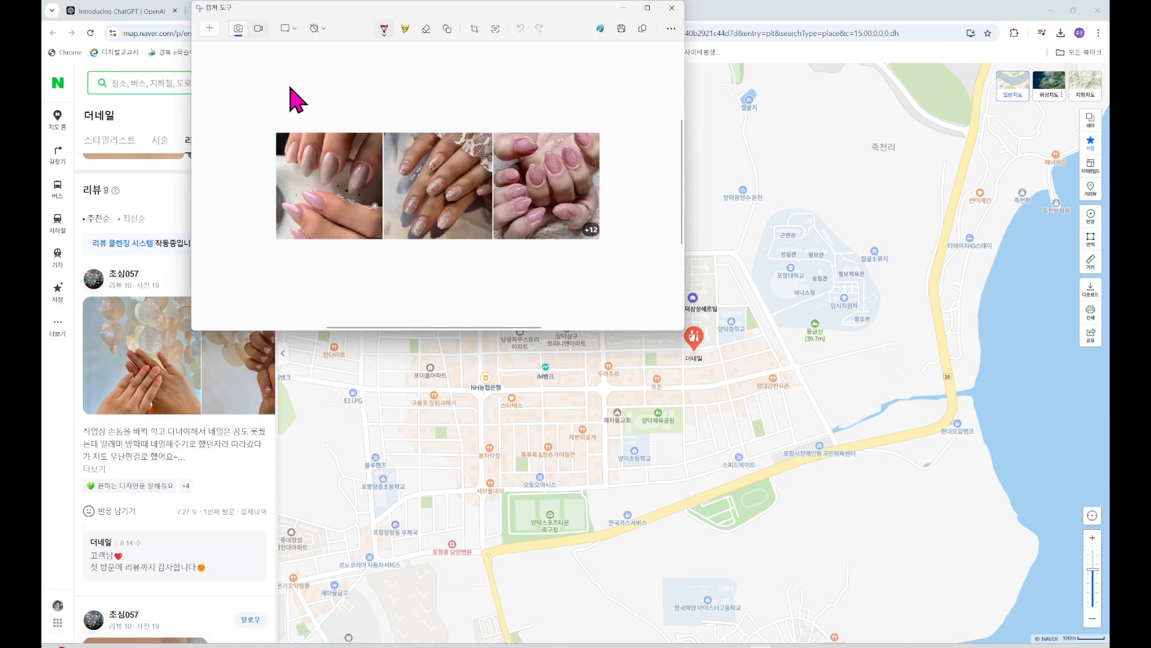
{"action": "left_click", "coordinate": [211, 27]}
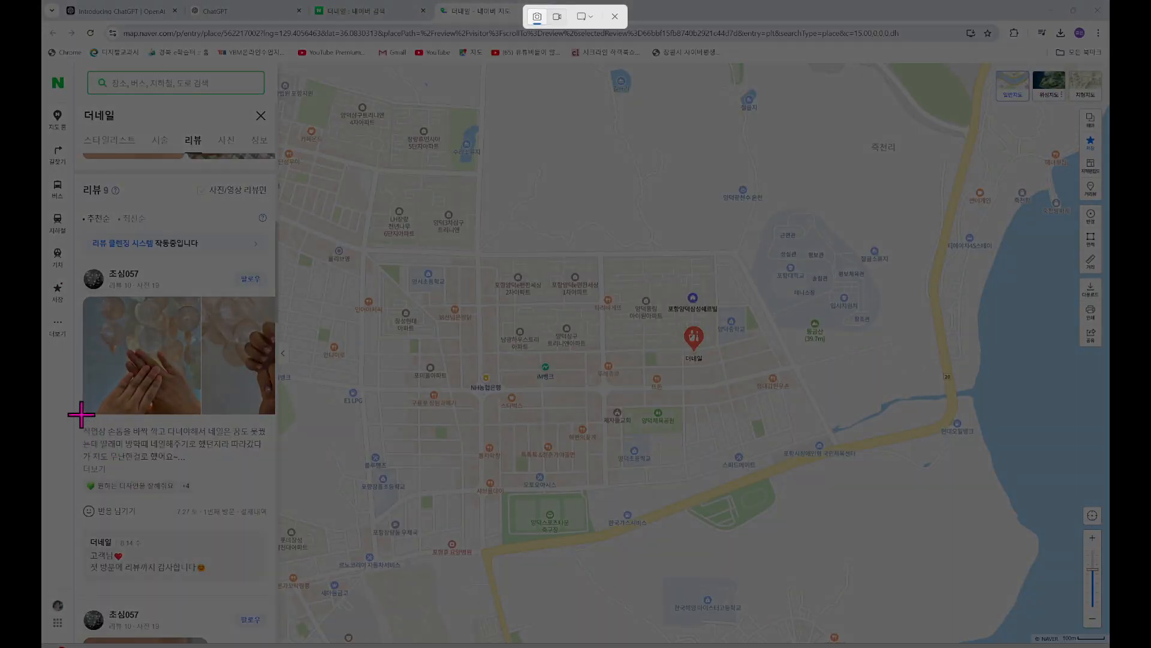
{"action": "left_click_drag", "start_coordinate": [80, 413], "coordinate": [264, 474]}
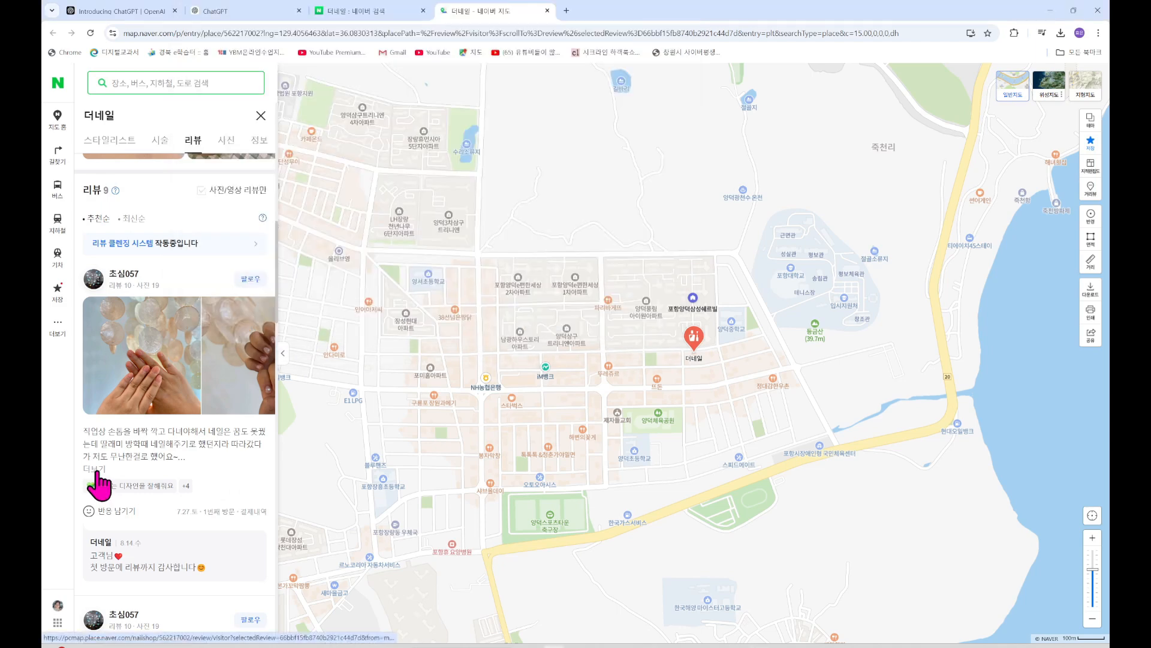
{"action": "left_click", "coordinate": [95, 468]}
{"action": "scroll", "coordinate": [297, 478], "scroll_direction": "down", "scroll_amount": 1}
{"action": "scroll", "coordinate": [180, 532], "scroll_direction": "down", "scroll_amount": 3}
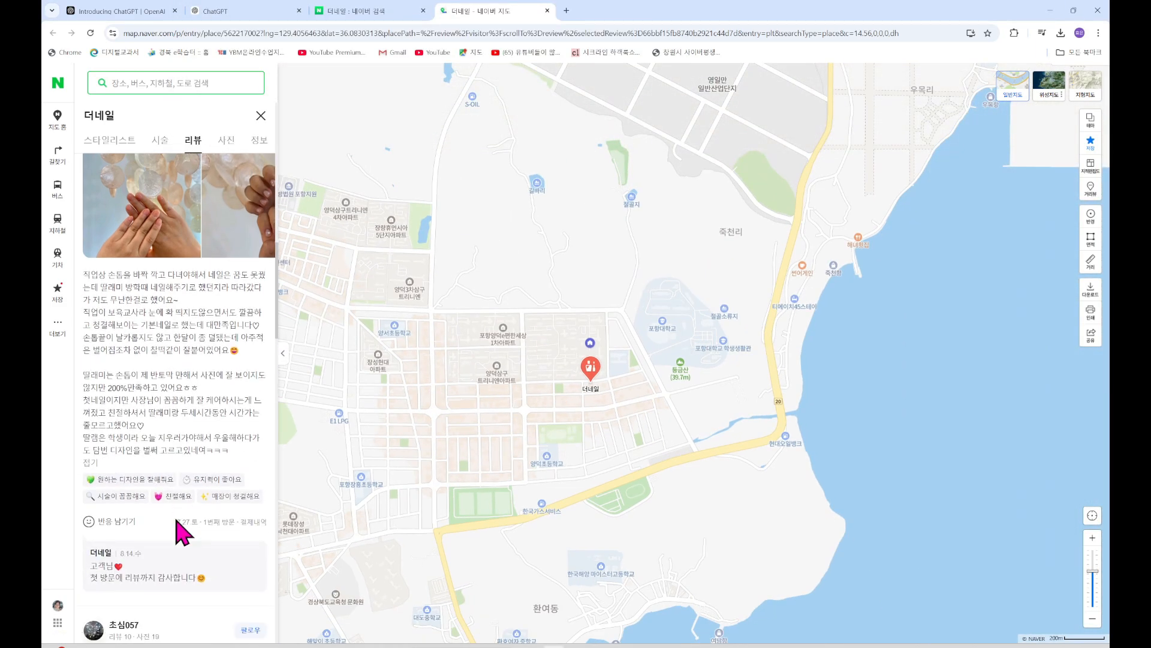
Snip the fully expanded review text and check the captured snip
{"action": "left_click", "coordinate": [760, 646]}
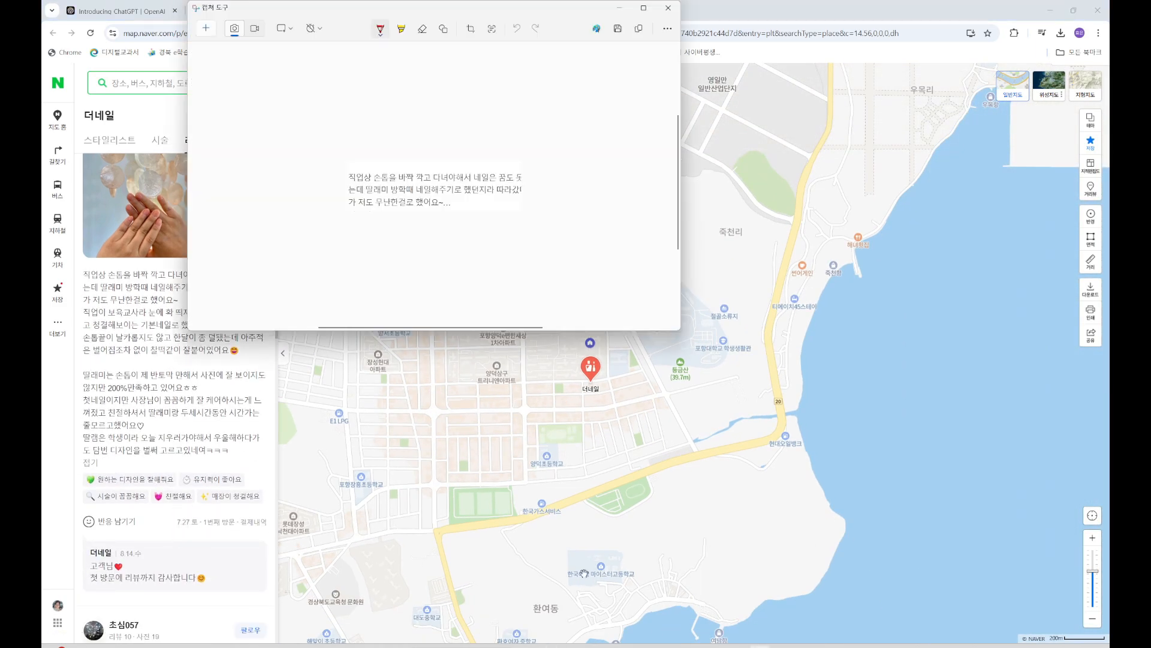
{"action": "left_click", "coordinate": [206, 30]}
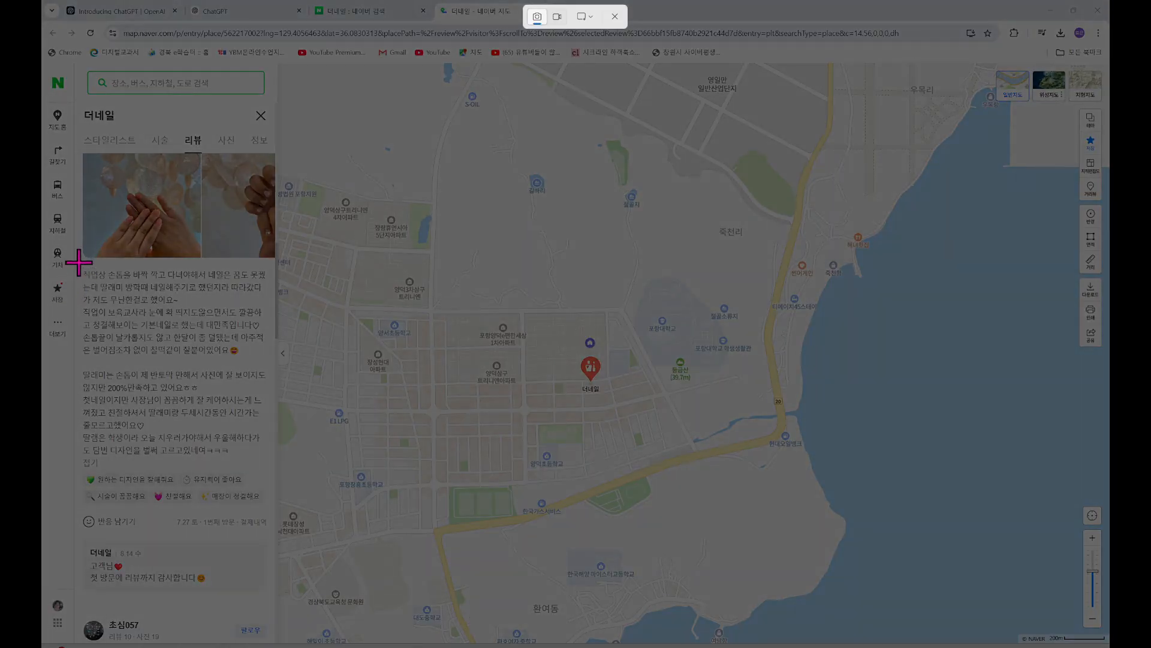
{"action": "left_click_drag", "start_coordinate": [78, 260], "coordinate": [269, 465]}
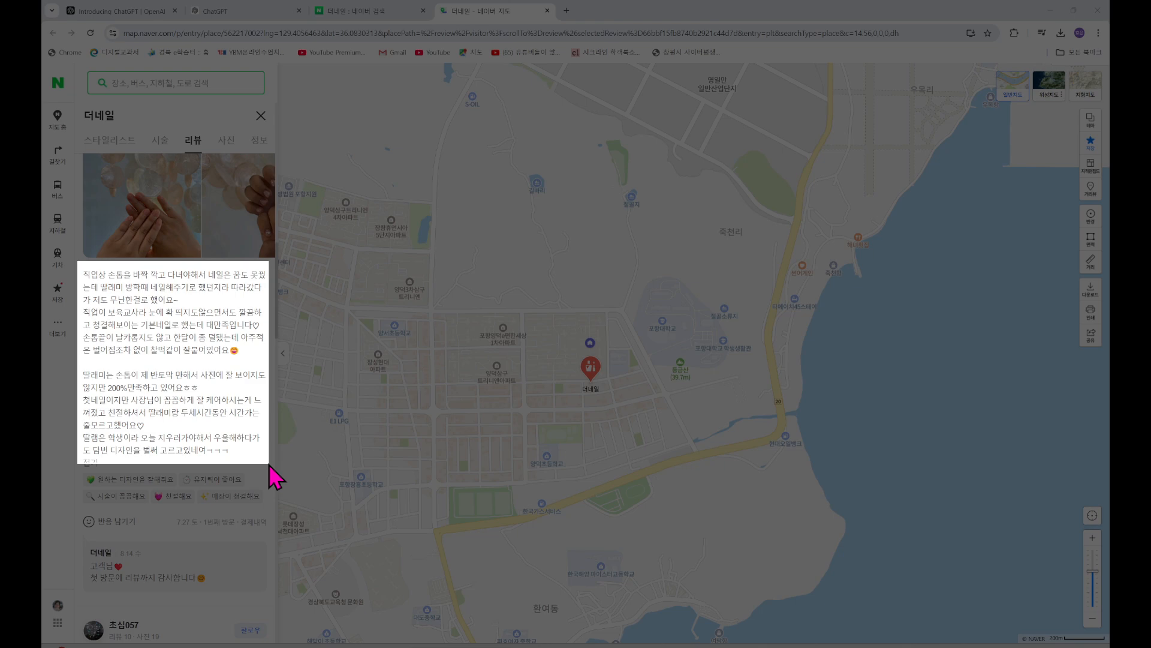
{"action": "left_click_drag", "start_coordinate": [269, 466], "coordinate": [270, 462]}
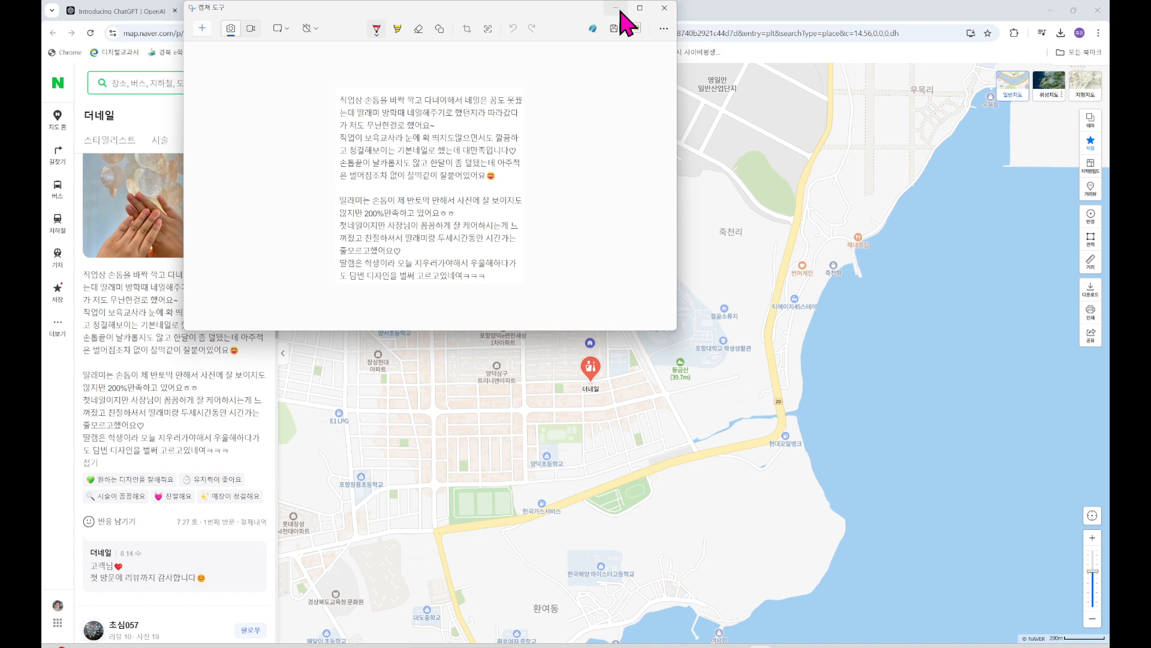
{"action": "left_click", "coordinate": [1050, 11]}
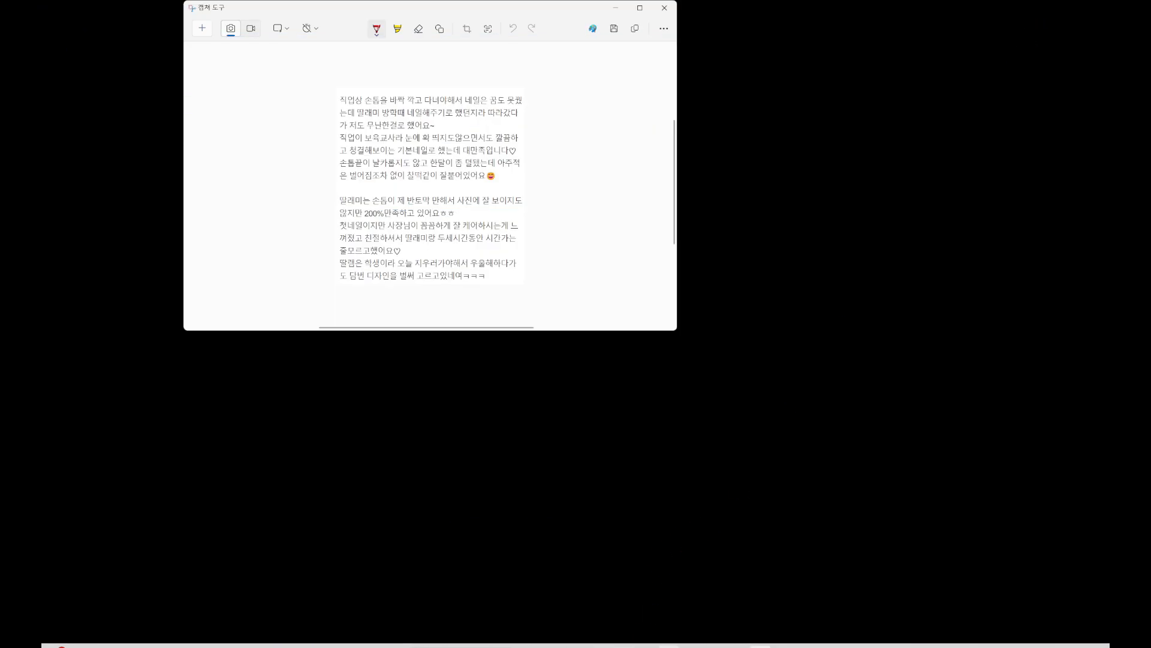
{"action": "left_click", "coordinate": [555, 646]}
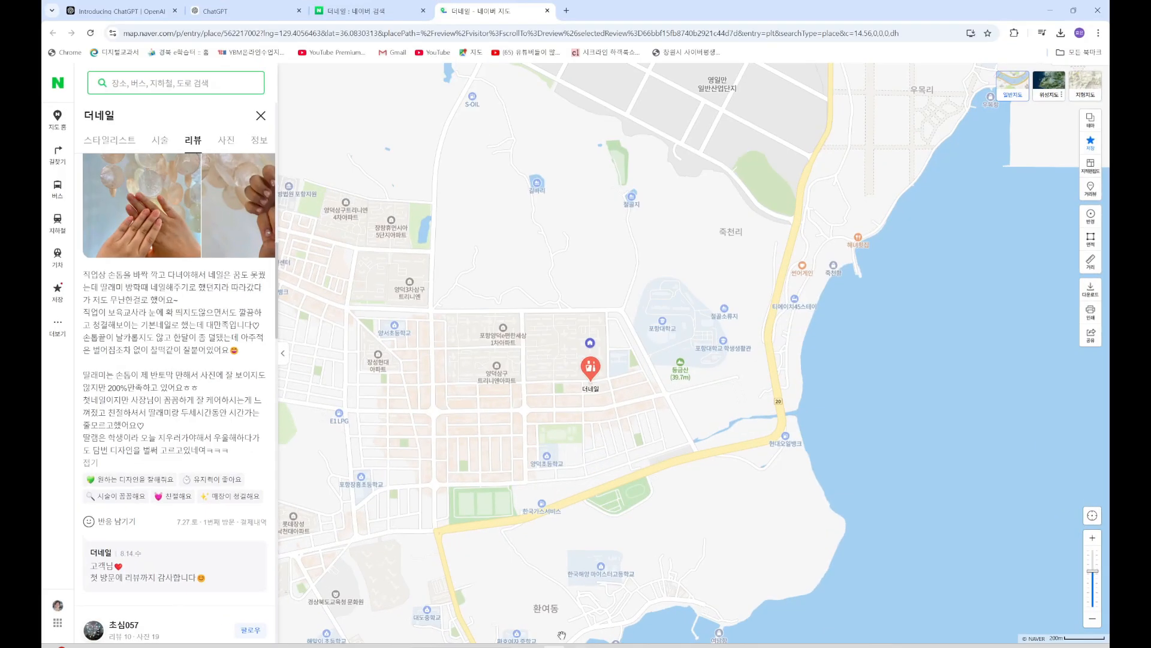
Paste the review snip and ask ChatGPT for a grateful reply ('감사한 마음을 담아 답글 작성해줘')
{"action": "left_click", "coordinate": [235, 13]}
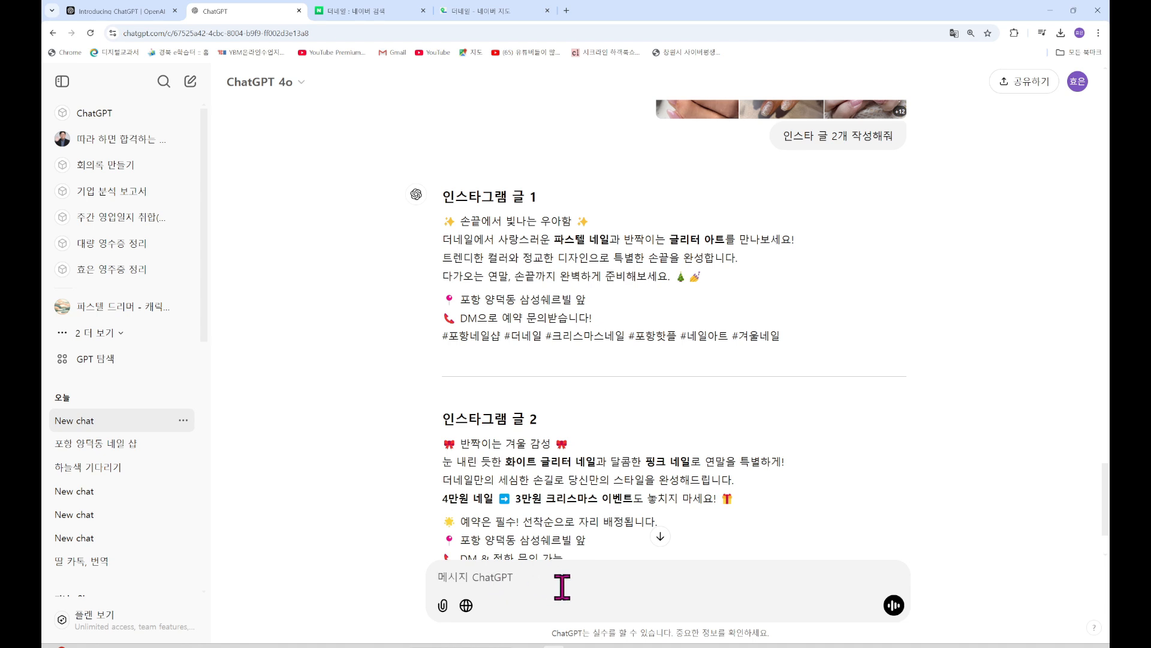
{"action": "key", "text": "ctrl+v"}
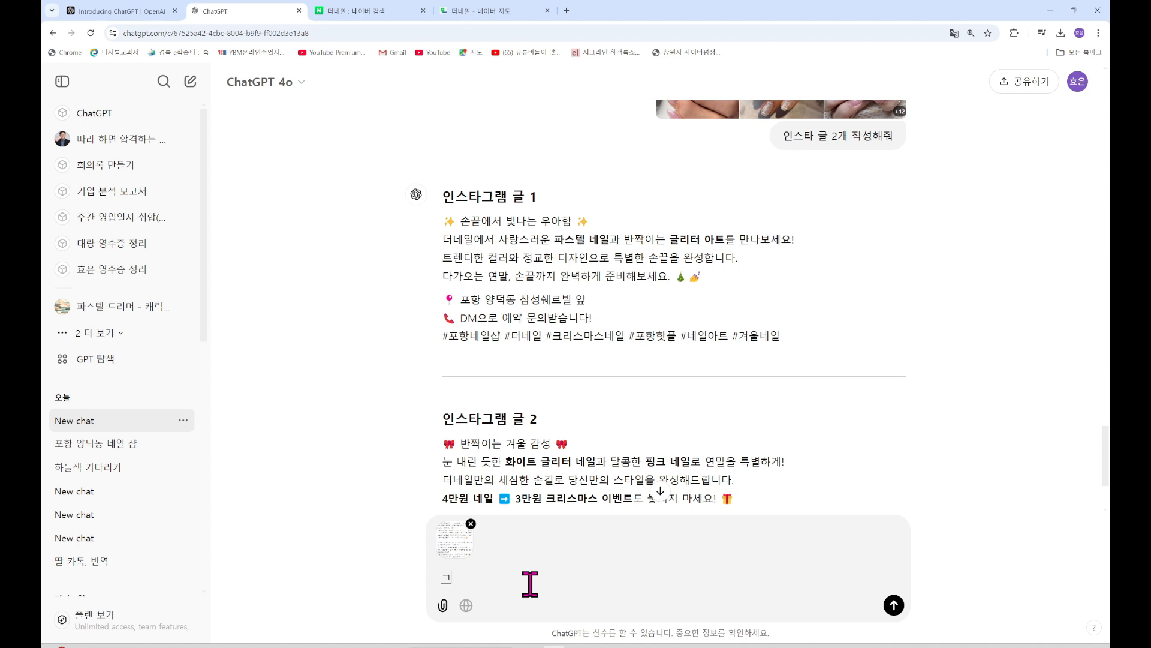
{"action": "type", "text": "고객이 작성한 리뷰야."}
{"action": "key", "text": "shift+Return"}
{"action": "type", "text": "감ㅅ"}
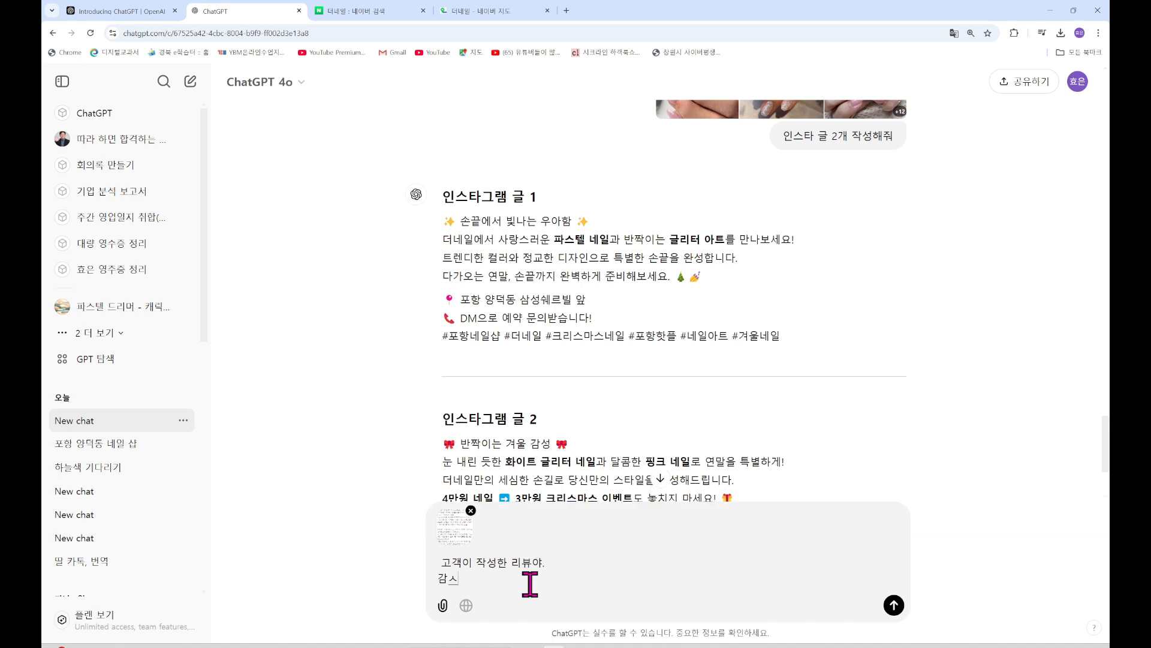
{"action": "type", "text": "사함"}
{"action": "type", "text": " 마음"}
{"action": "type", "text": "을 담아"}
{"action": "key", "text": "shift+Return"}
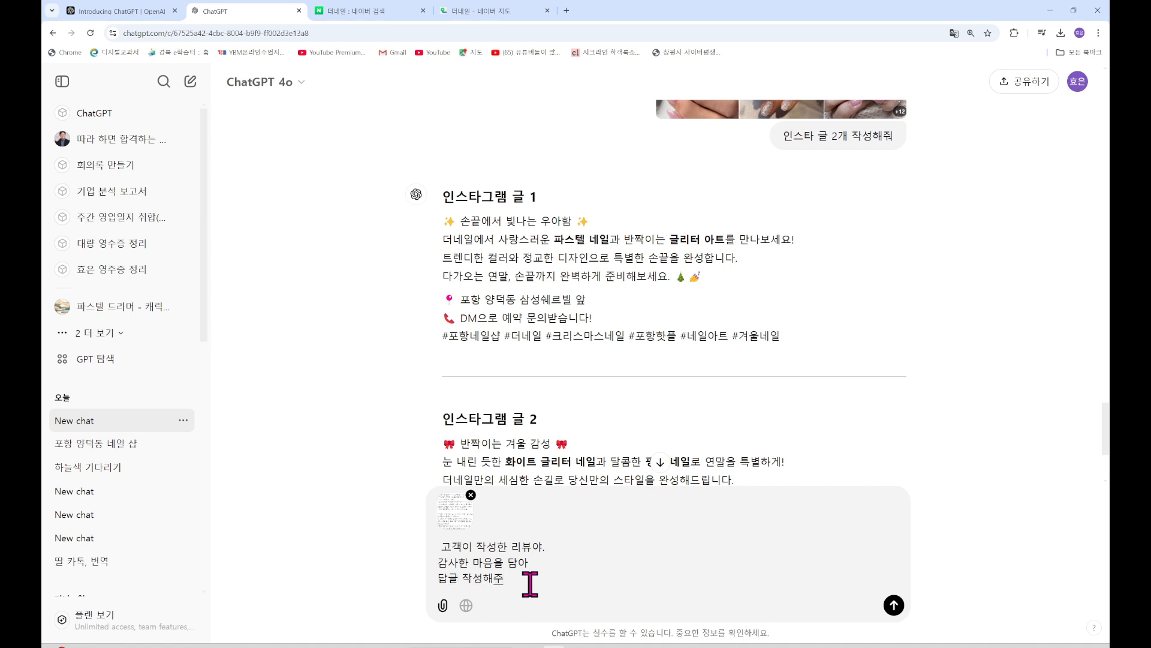
{"action": "type", "text": "답글 작성해줘"}
{"action": "key", "text": "Return"}
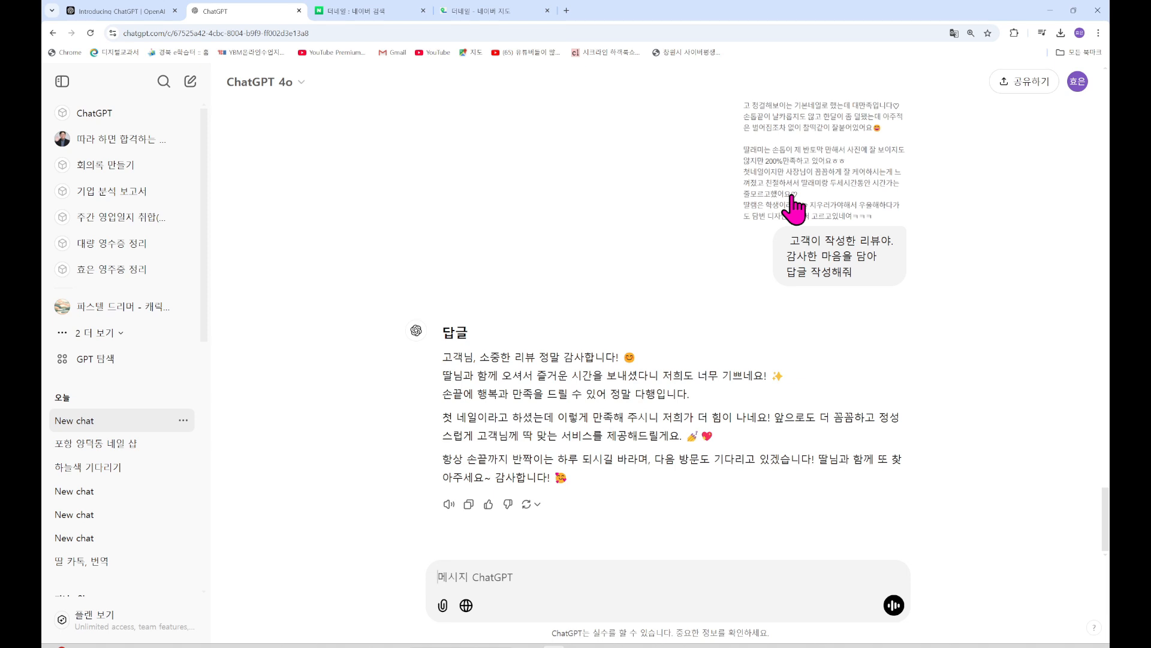
{"action": "left_click", "coordinate": [360, 12]}
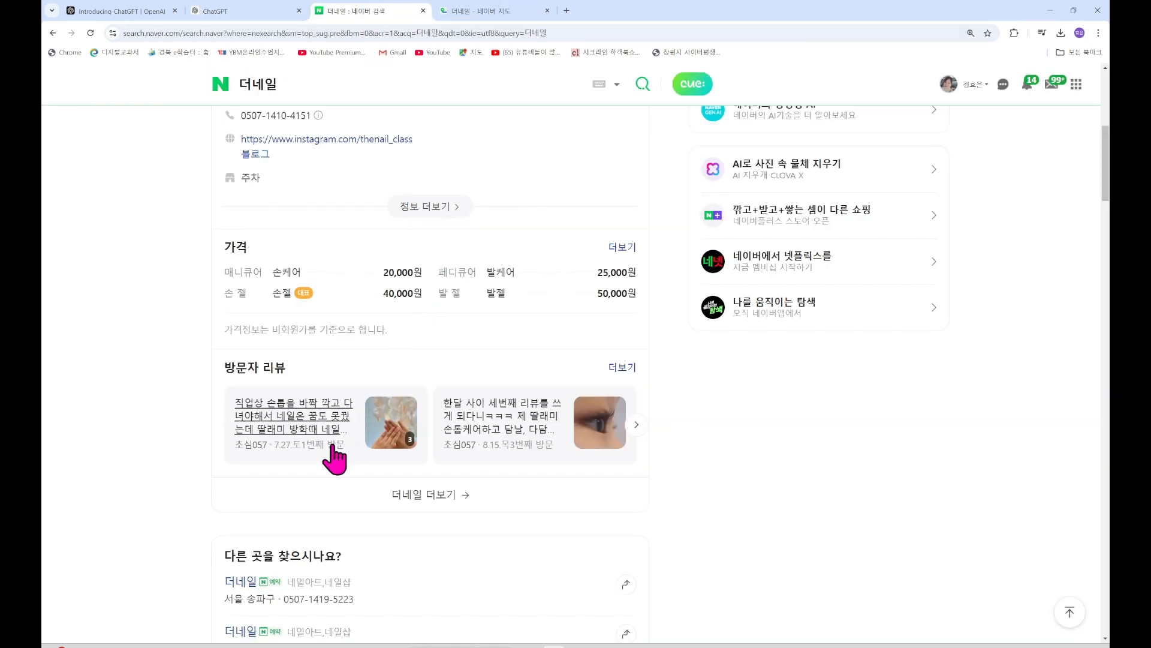